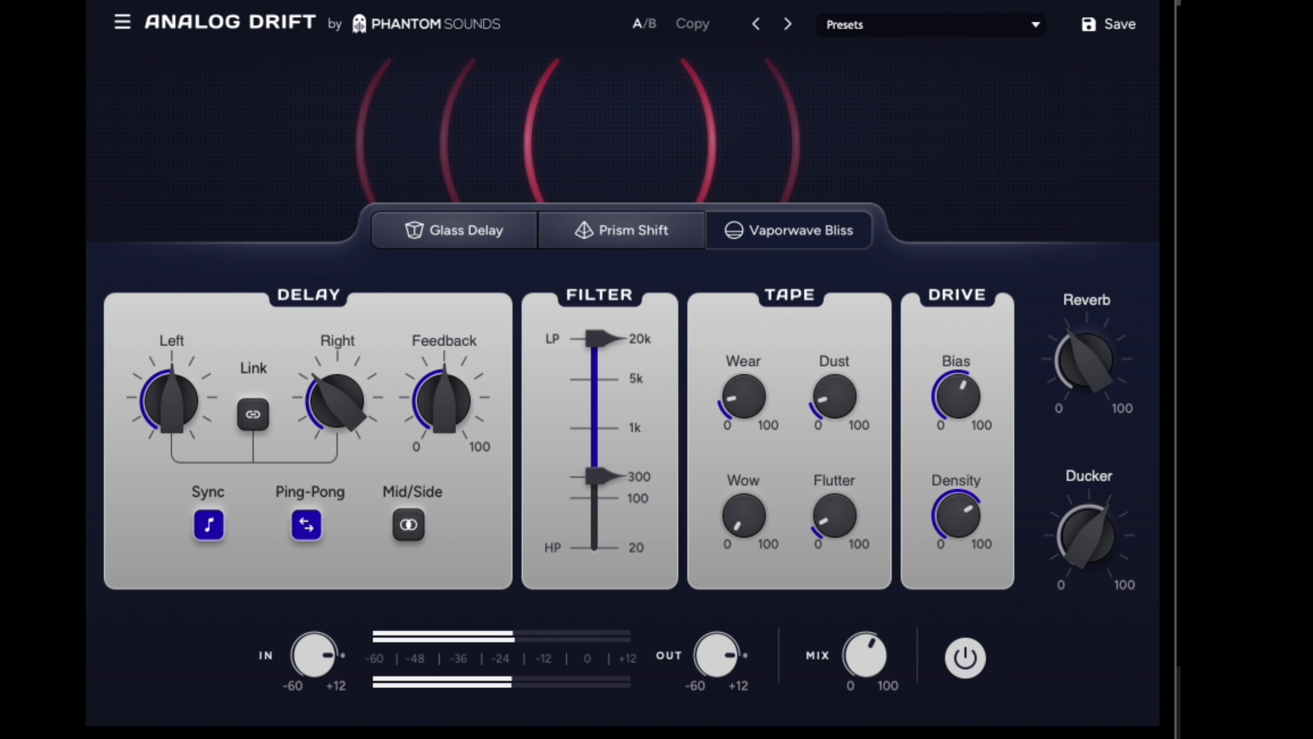
# Step: Reset the Mix to its 50% default and turn it up toward a wetter signal
pyautogui.doubleClick(863, 667)
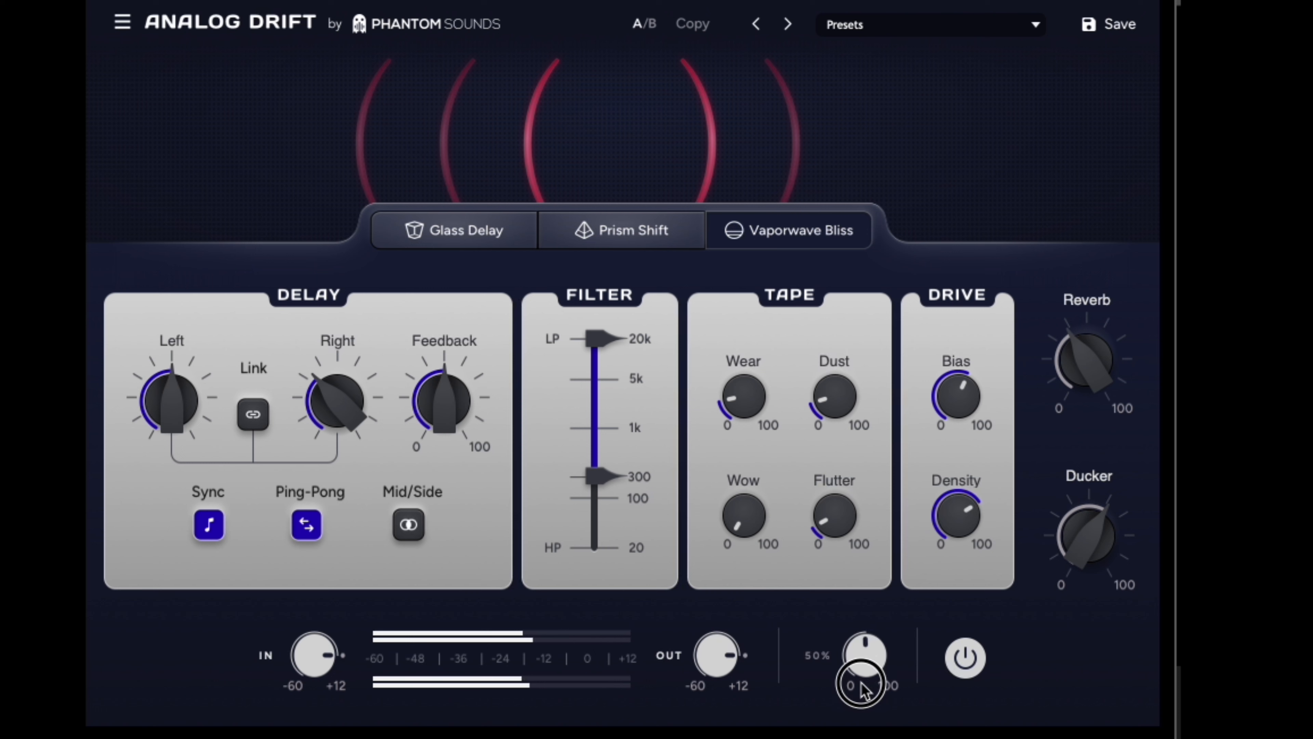
pyautogui.moveTo(862, 667); pyautogui.dragTo(893, 548)
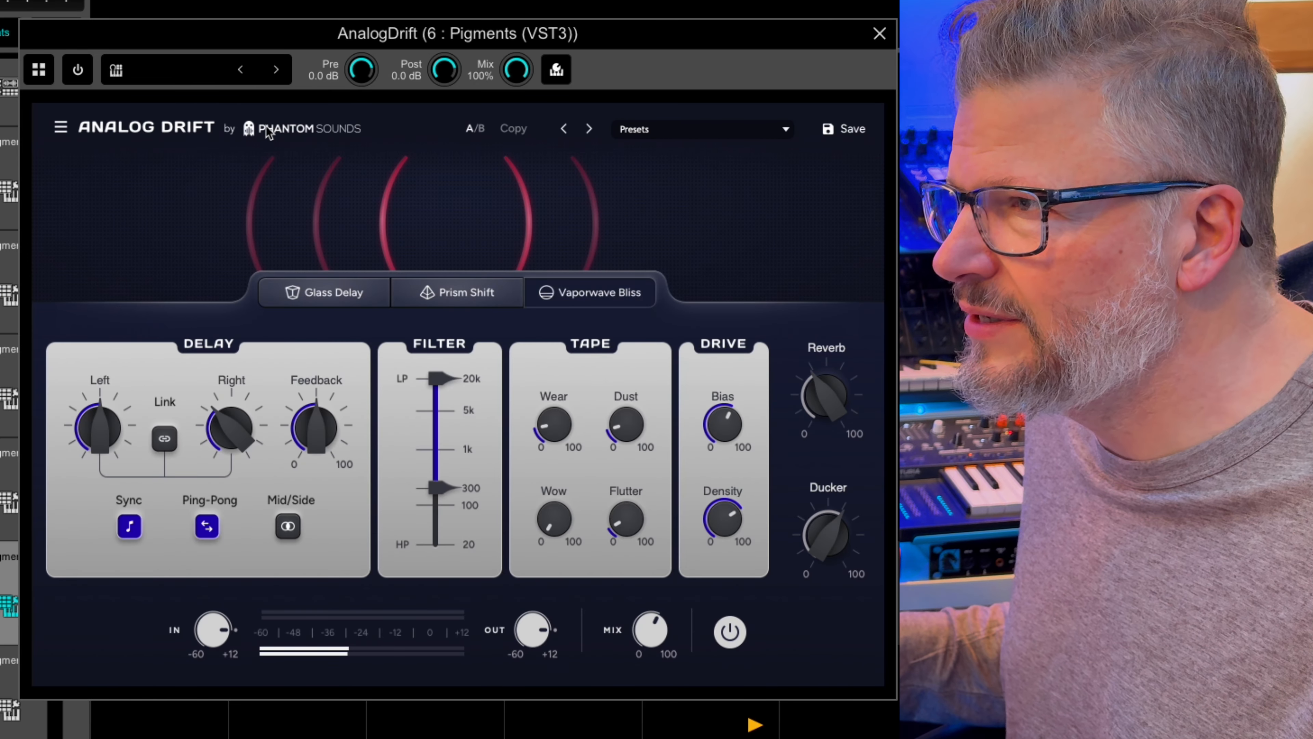
# Step: Raise the right delay time to match the left and choose the Vaporwave Bliss mode
pyautogui.moveTo(232, 414); pyautogui.dragTo(243, 376)
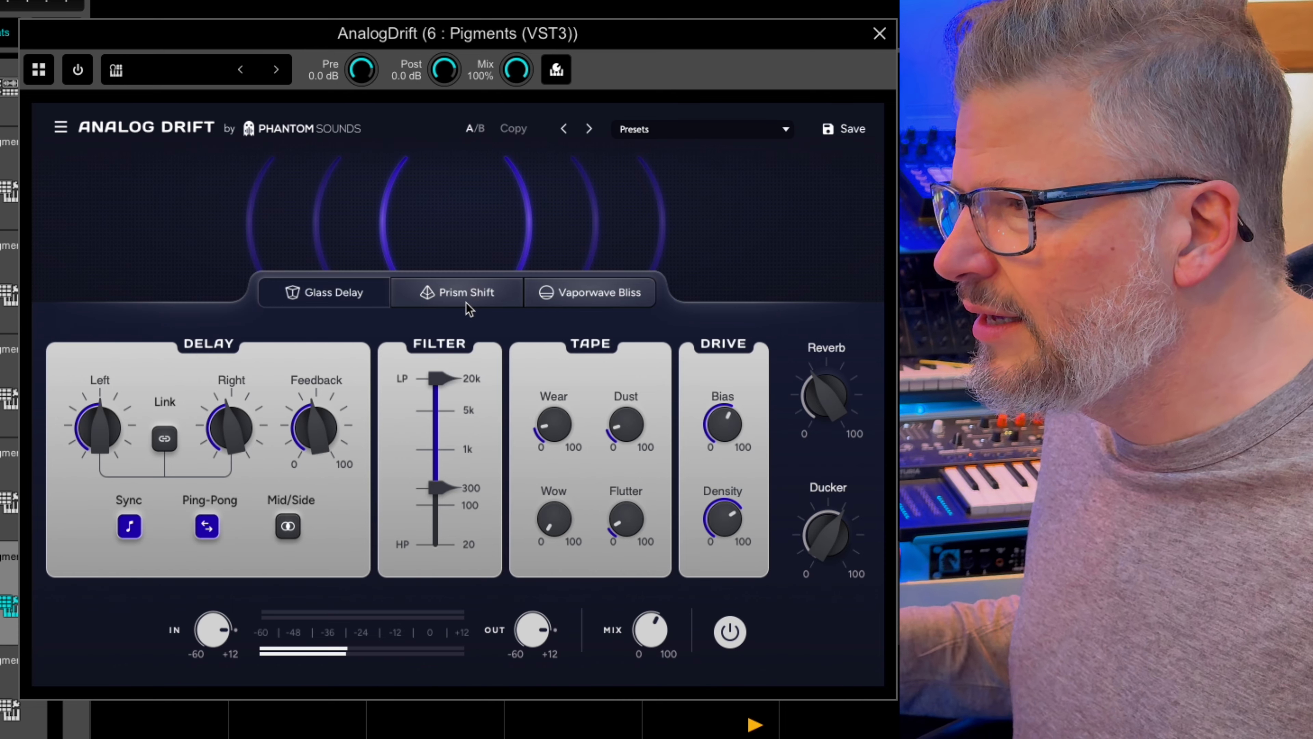
pyautogui.click(581, 299)
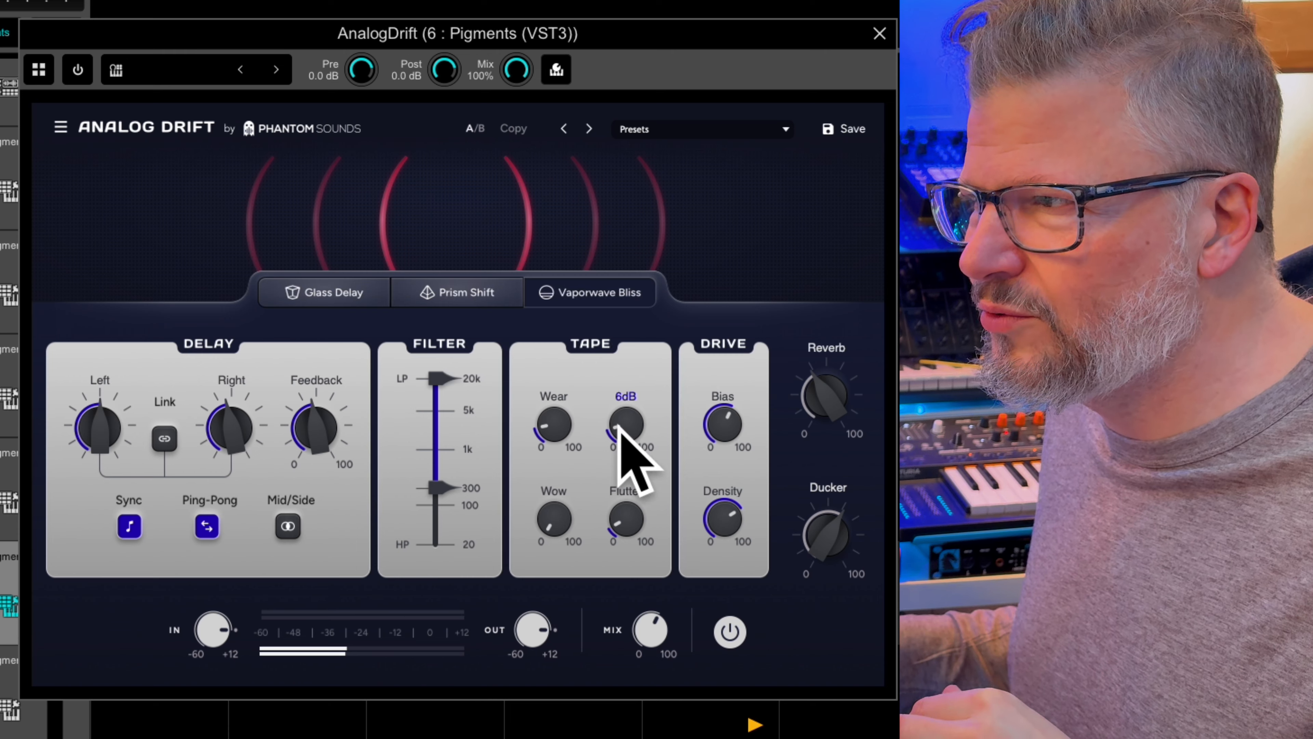
pyautogui.moveTo(730, 520)
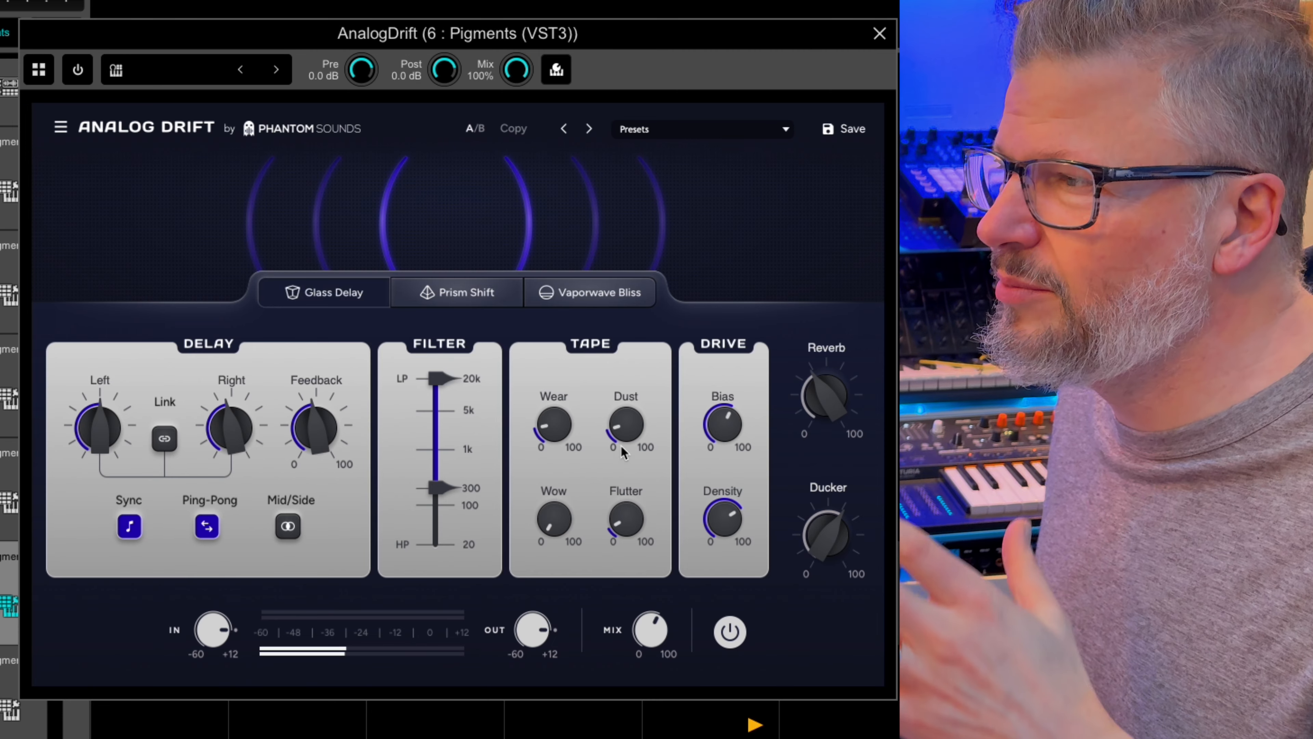
pyautogui.moveTo(100, 427)
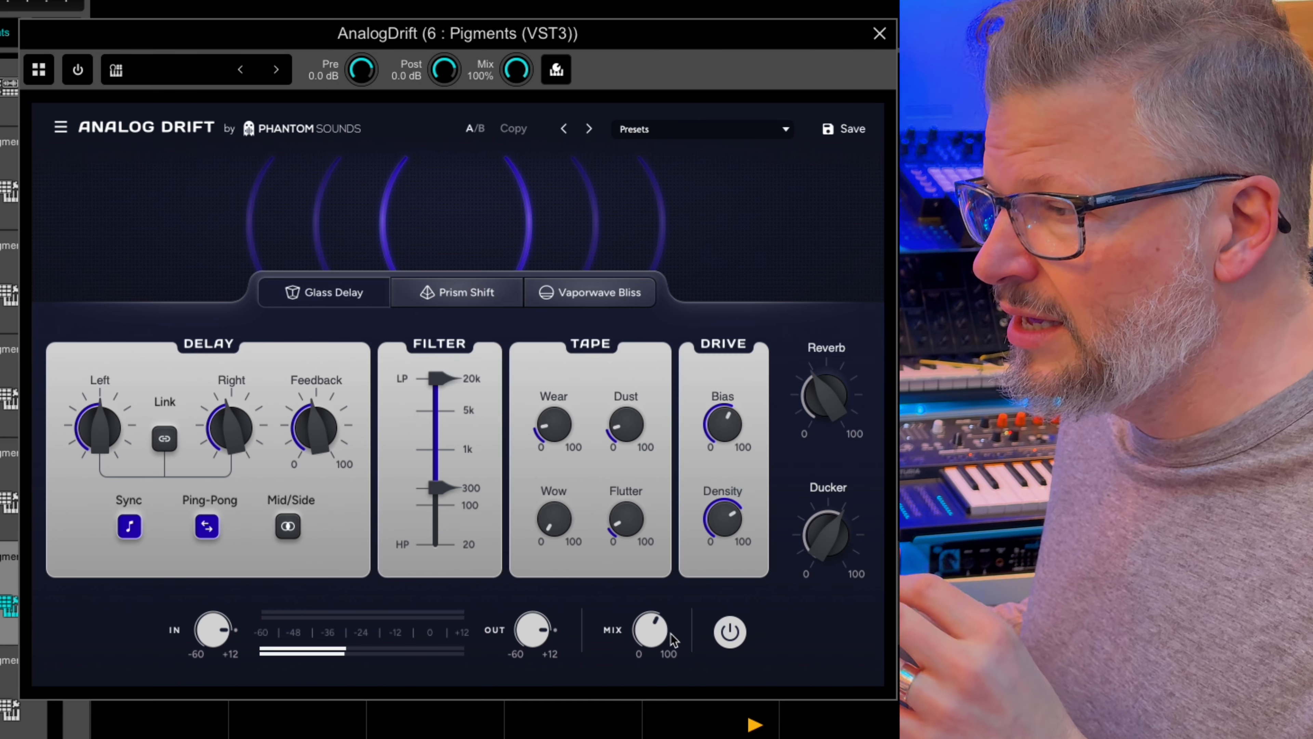
pyautogui.moveTo(651, 634)
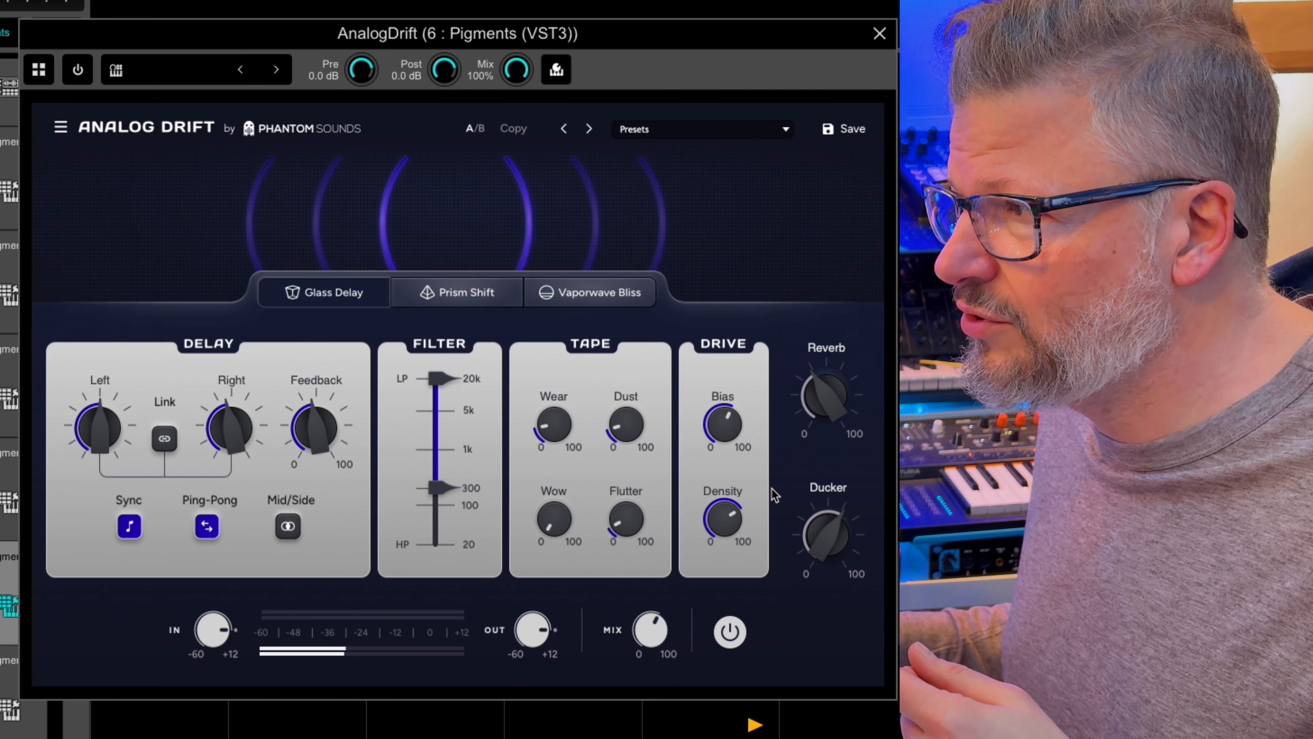
pyautogui.moveTo(835, 529)
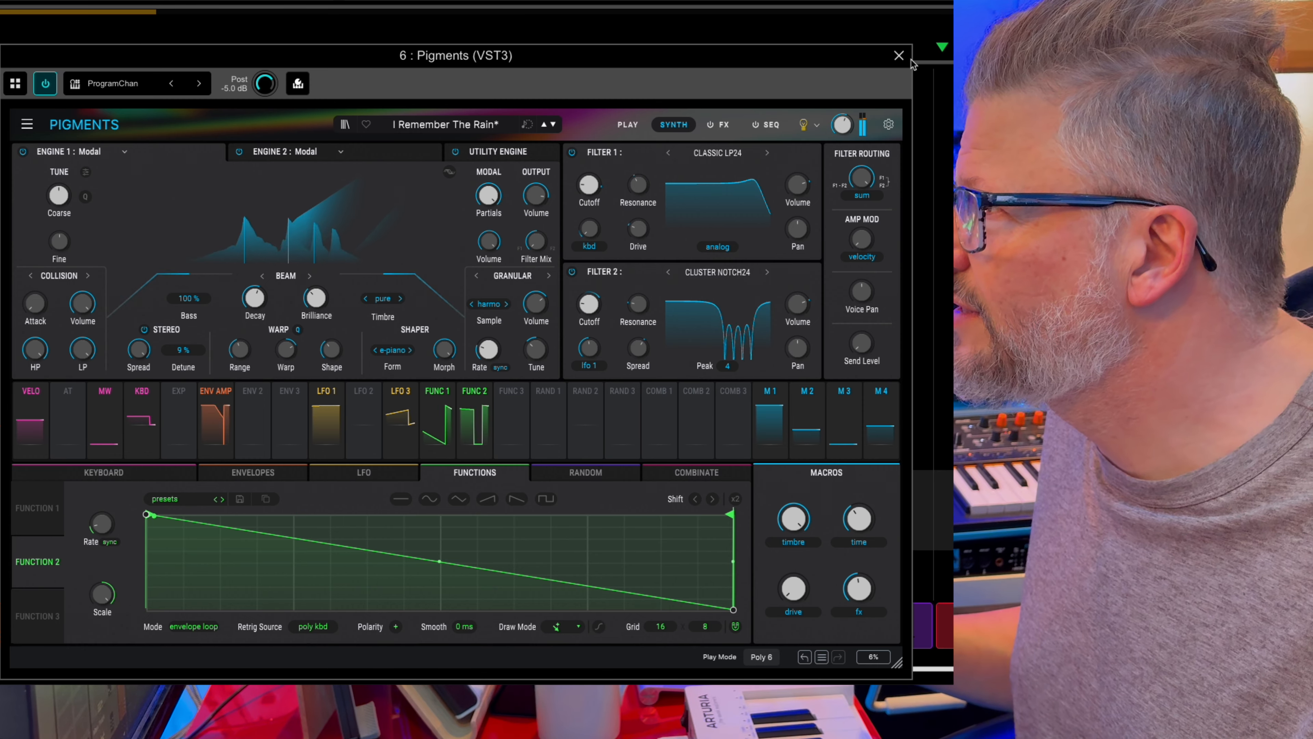
# Step: Close the Pigments synth window and compare the sound with AnalogDrift bypassed and active, leaving the effect switched on
pyautogui.click(899, 56)
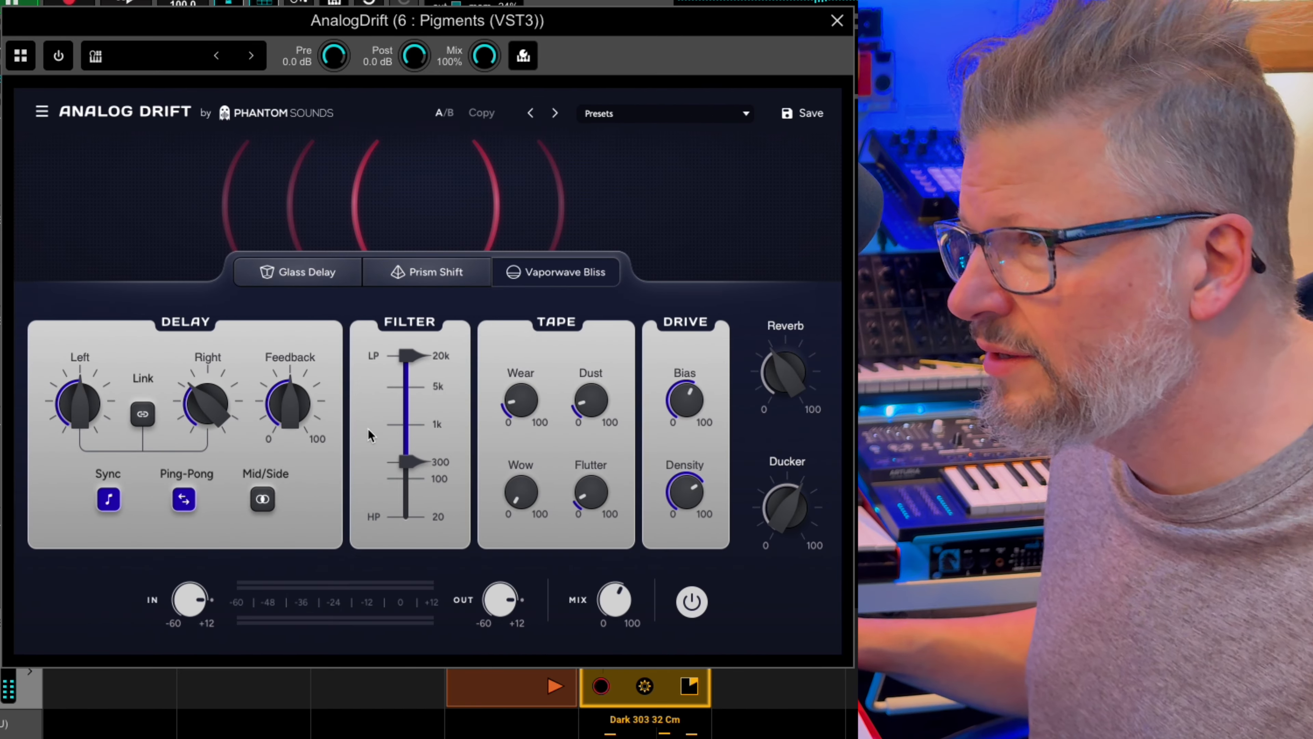
pyautogui.click(58, 57)
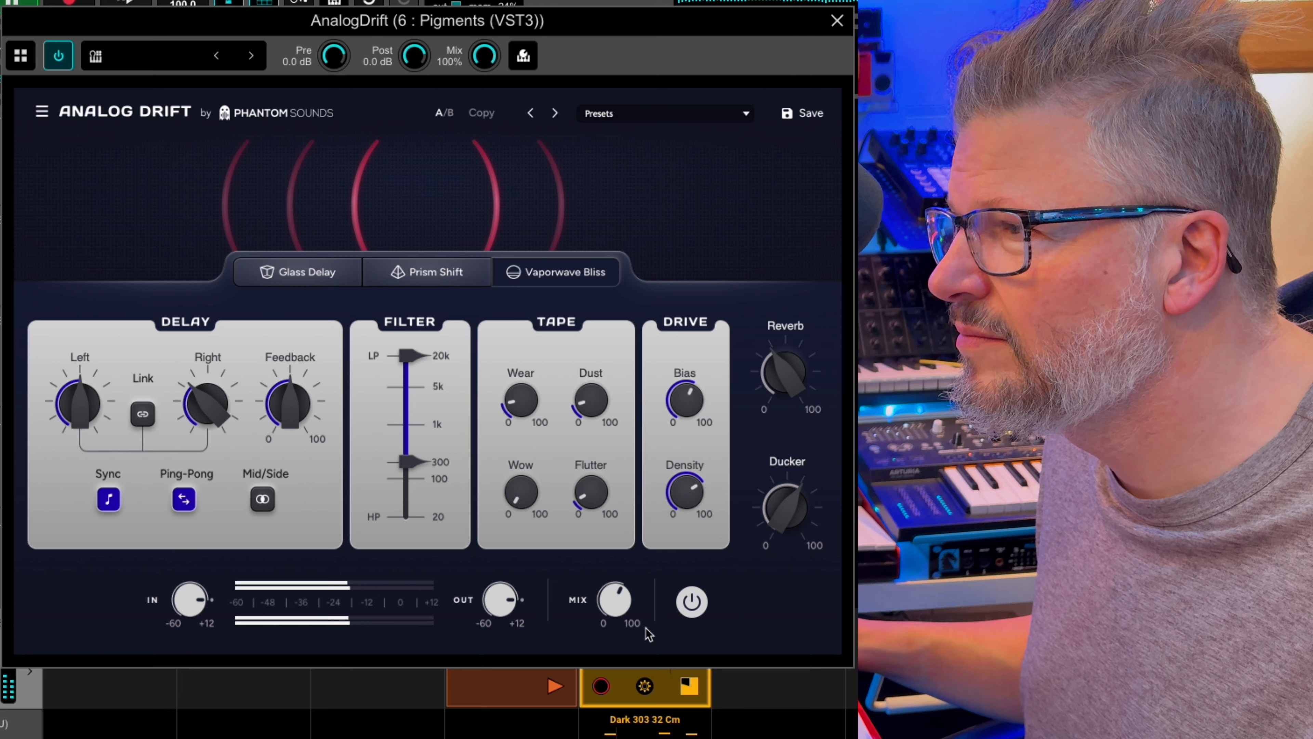
pyautogui.click(58, 58)
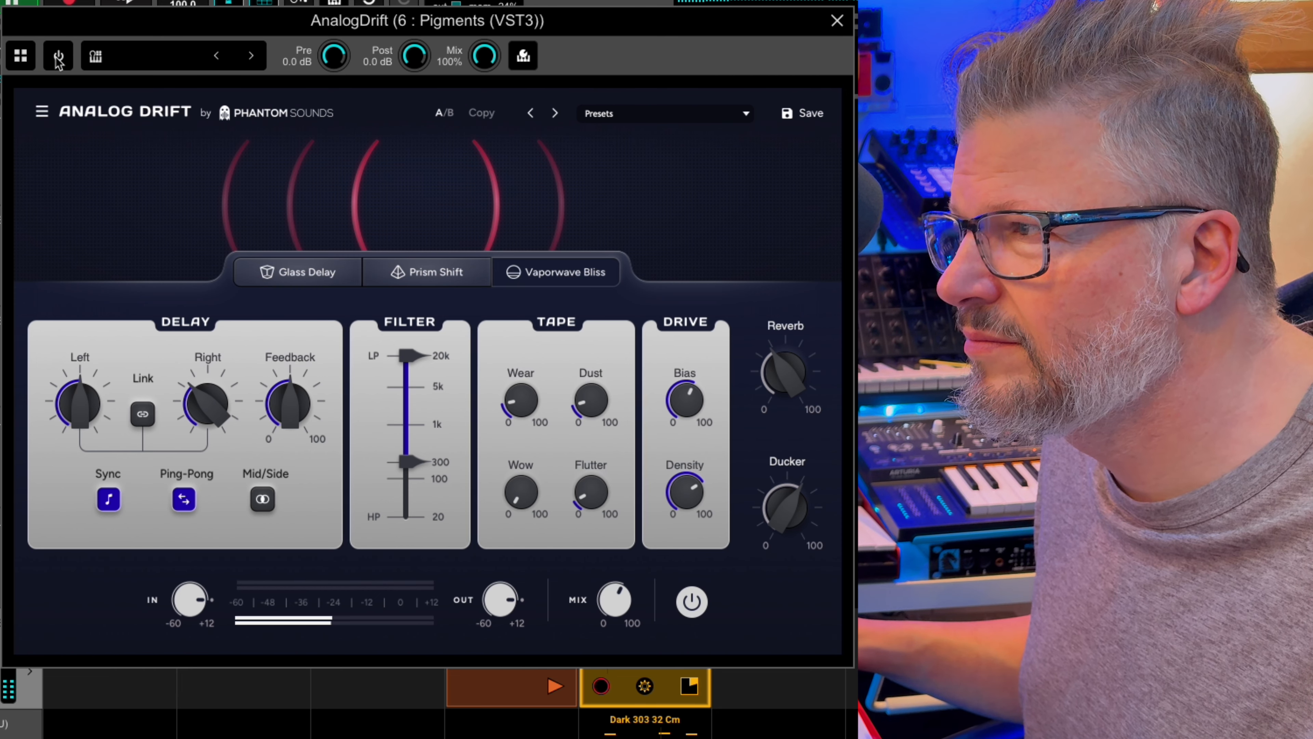
pyautogui.click(58, 58)
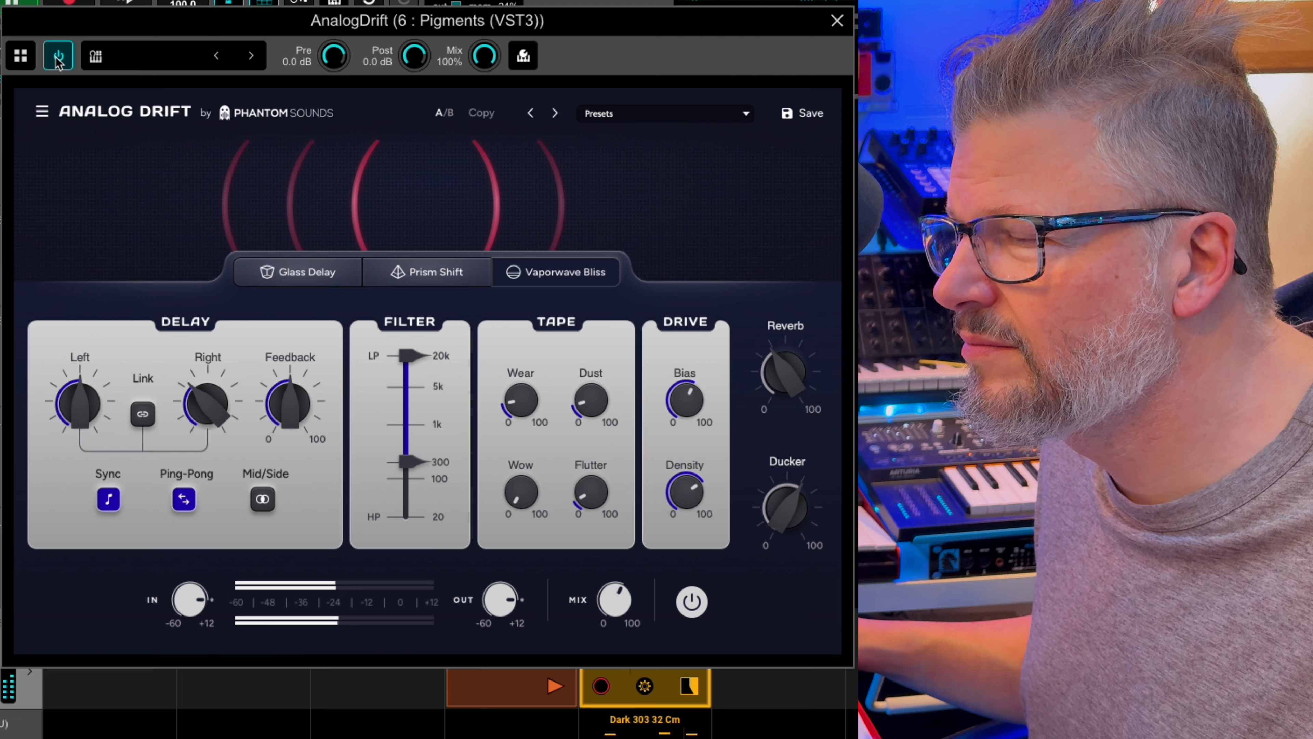
# Step: Raise the Mix slightly and turn the tape Flutter, Dust and Wear down to 0
pyautogui.moveTo(616, 605)
pyautogui.mouseDown()
pyautogui.moveTo(613, 624)
pyautogui.moveTo(635, 518)
pyautogui.moveTo(622, 603)
pyautogui.mouseUp()
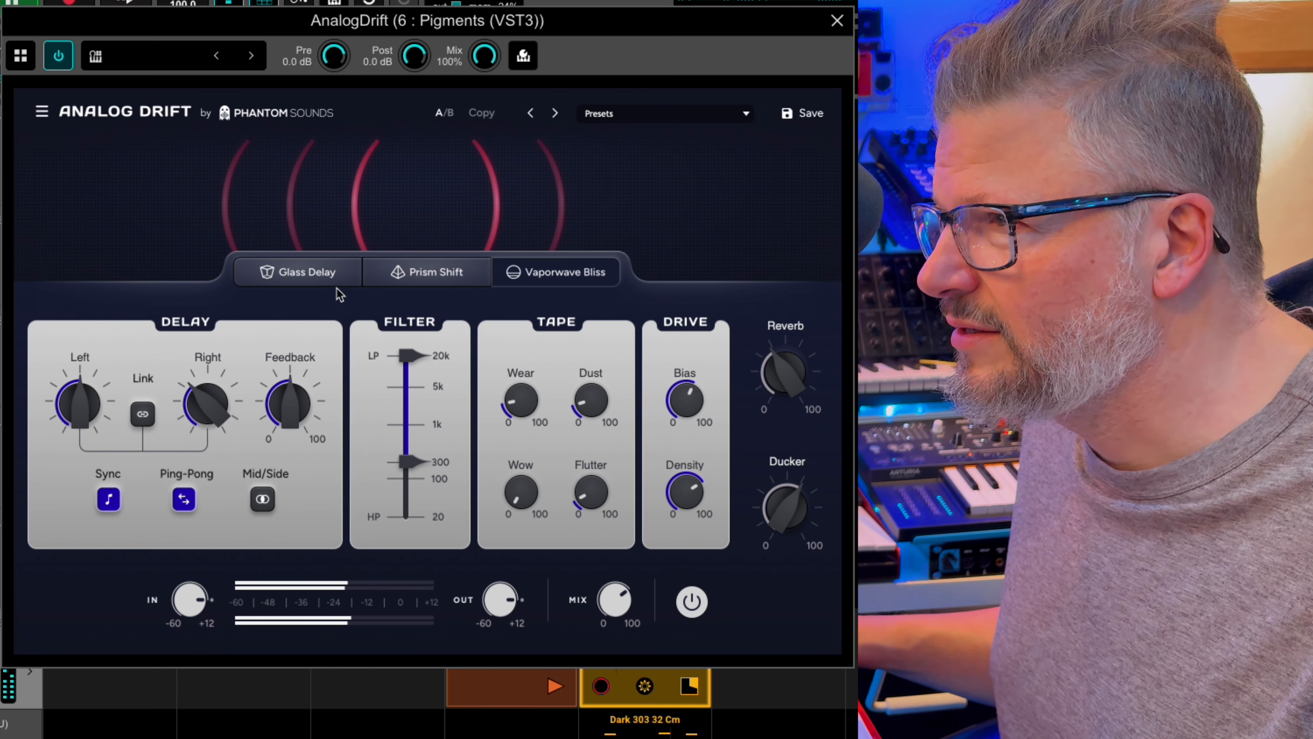
pyautogui.moveTo(578, 488); pyautogui.dragTo(575, 601)
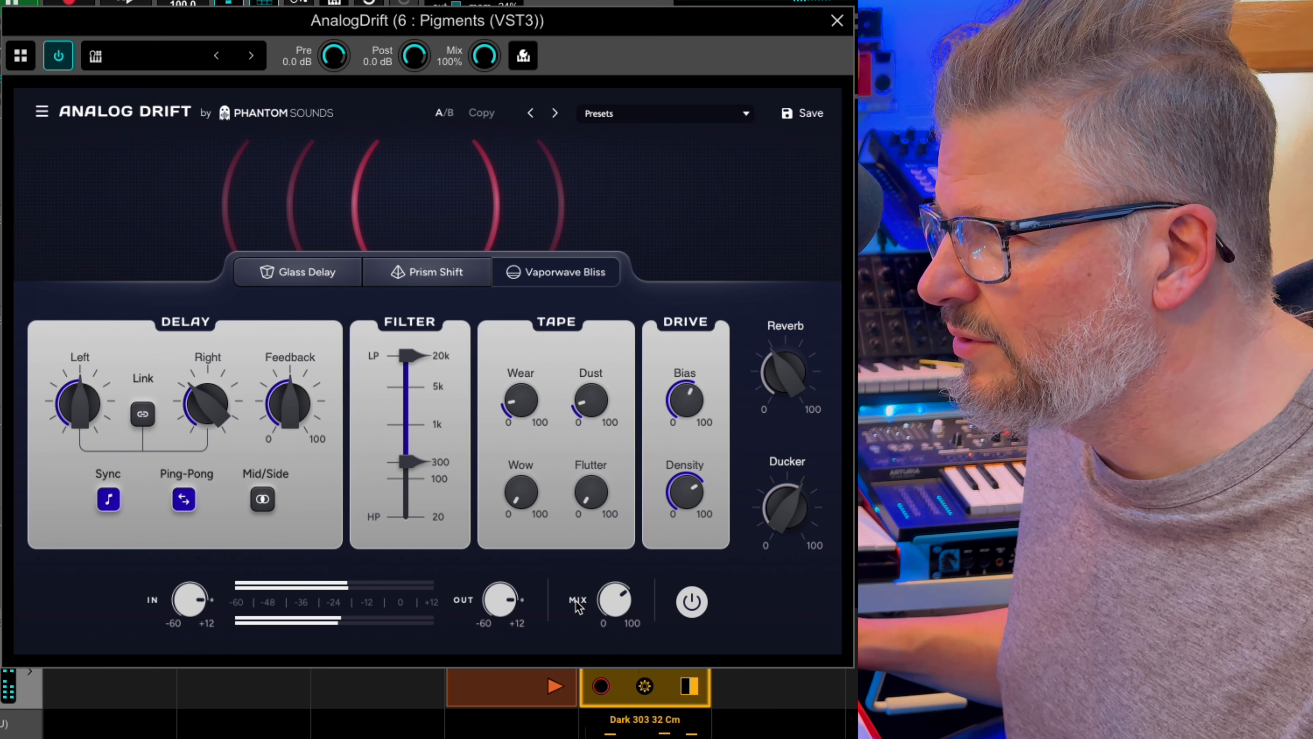
pyautogui.moveTo(591, 411); pyautogui.dragTo(591, 460)
pyautogui.moveTo(524, 408); pyautogui.dragTo(548, 595)
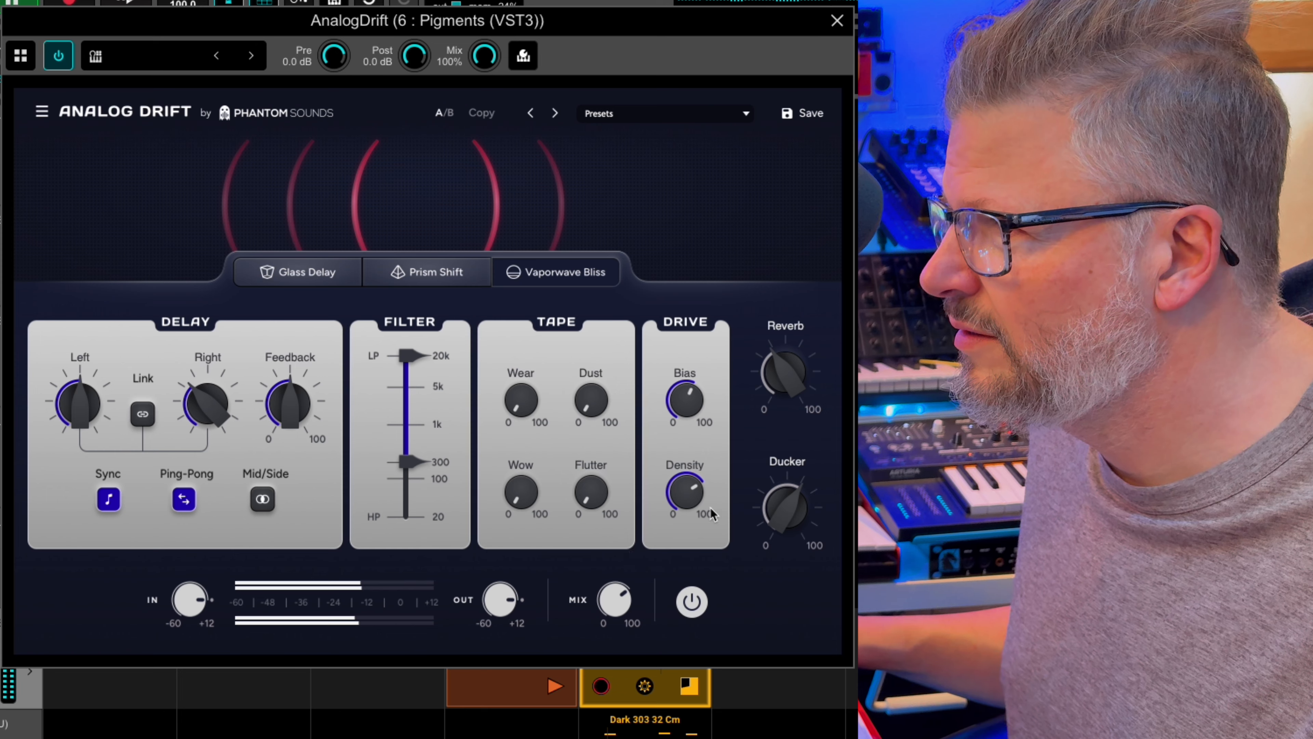
# Step: Turn the drive Bias and Density, Reverb, Ducker and delay Feedback all down to 0
pyautogui.moveTo(682, 393); pyautogui.dragTo(667, 720)
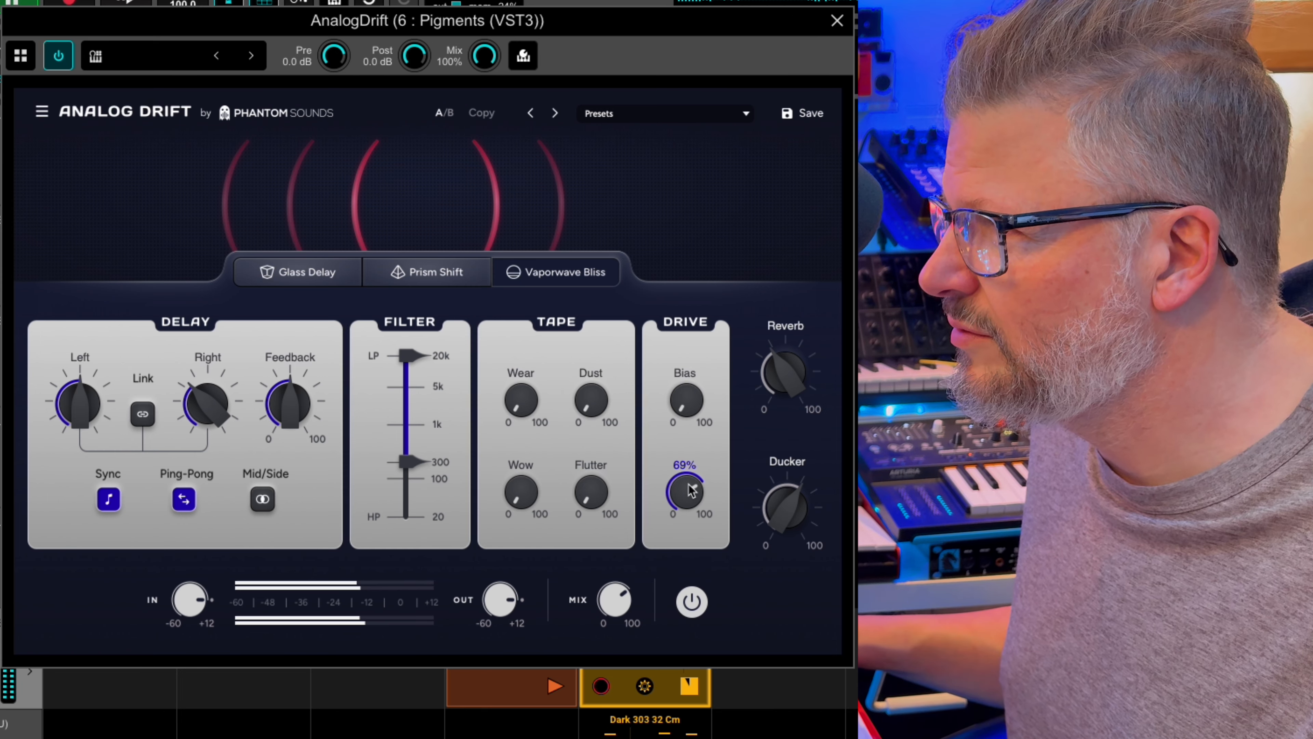
pyautogui.moveTo(693, 490); pyautogui.dragTo(682, 616)
pyautogui.moveTo(780, 373); pyautogui.dragTo(740, 704)
pyautogui.moveTo(776, 541); pyautogui.dragTo(776, 595)
pyautogui.moveTo(293, 429); pyautogui.dragTo(277, 647)
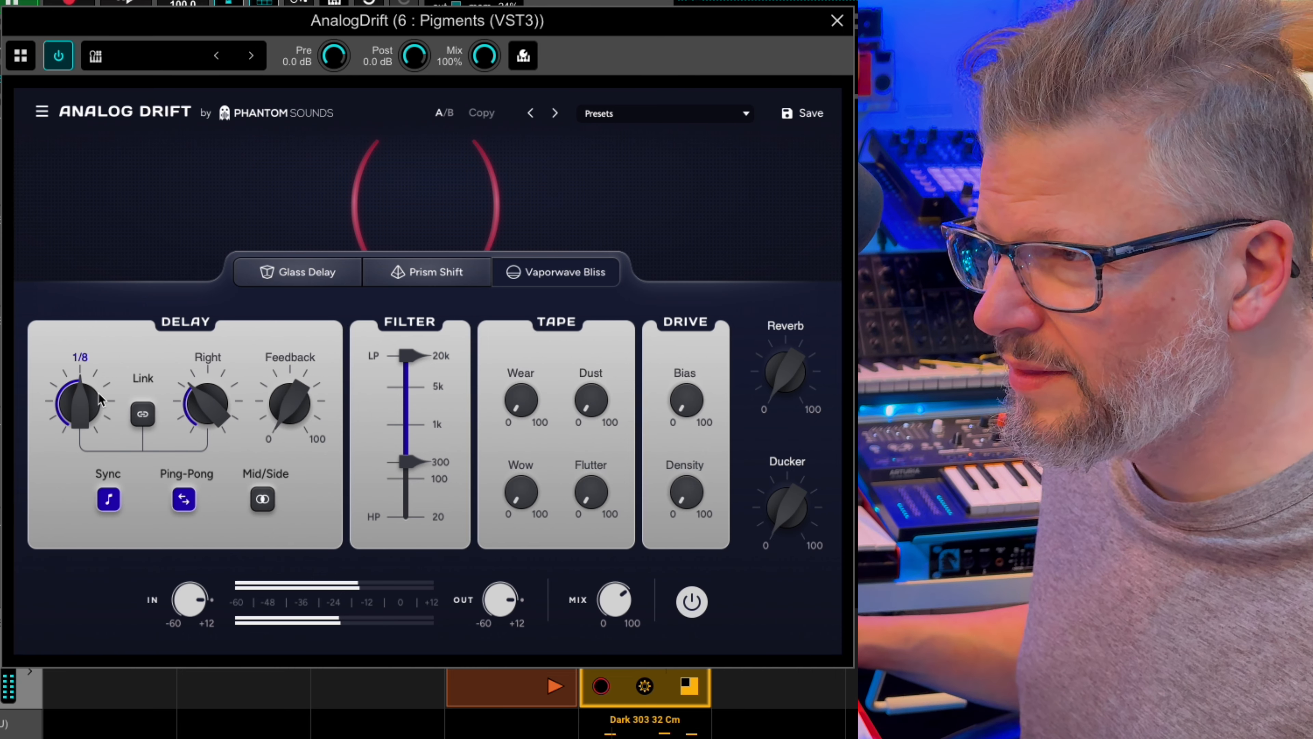
# Step: Try the delay's Link and Sync options, leaving it unlinked and synced with a shorter left and longer right time
pyautogui.moveTo(110, 398)
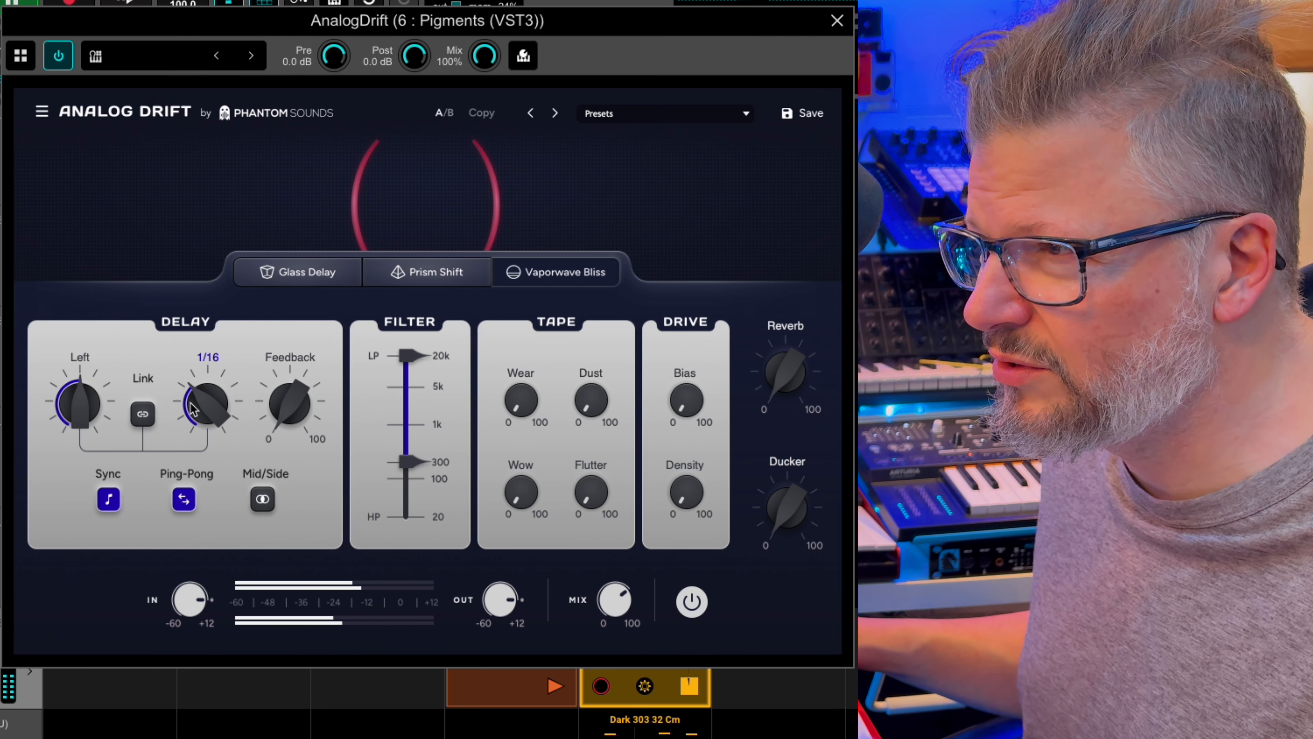
pyautogui.click(142, 414)
pyautogui.moveTo(71, 405)
pyautogui.mouseDown()
pyautogui.moveTo(83, 375)
pyautogui.moveTo(63, 441)
pyautogui.moveTo(69, 416)
pyautogui.mouseUp()
pyautogui.click(143, 414)
pyautogui.moveTo(212, 409); pyautogui.dragTo(215, 391)
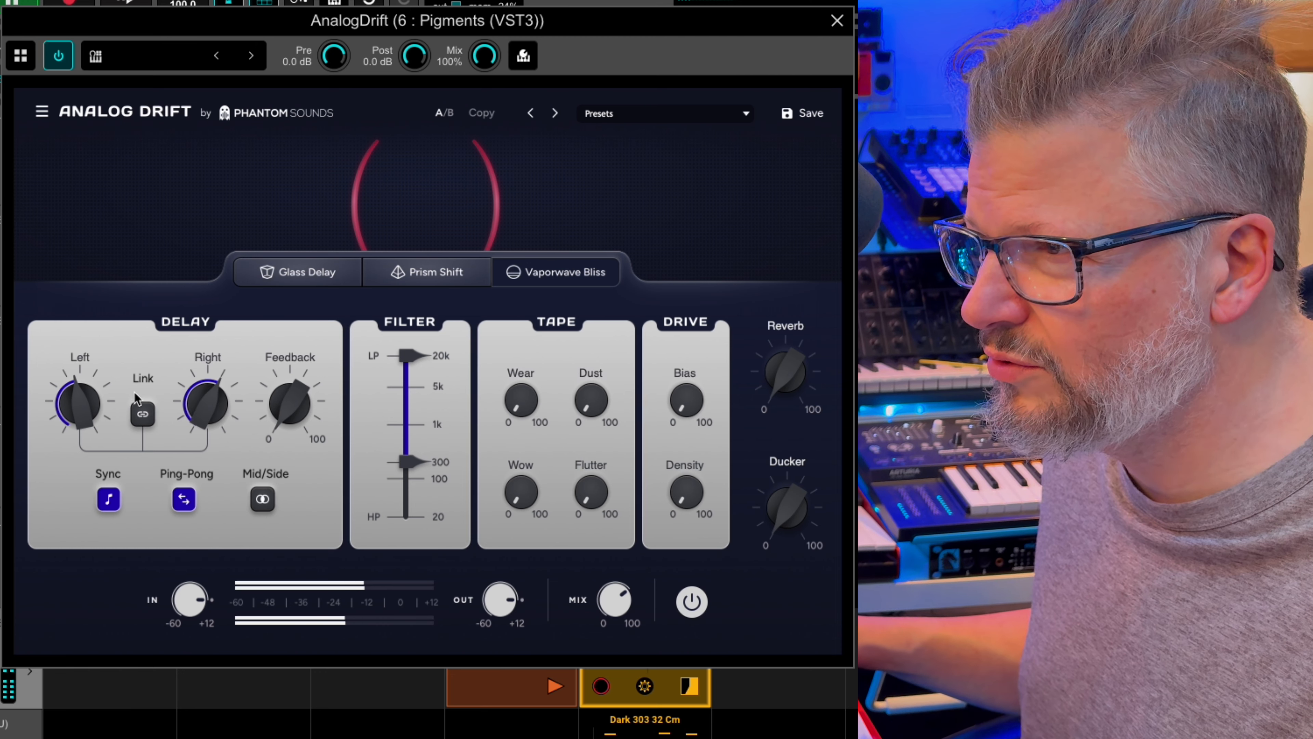
pyautogui.moveTo(78, 401)
pyautogui.mouseDown()
pyautogui.moveTo(79, 357)
pyautogui.moveTo(74, 402)
pyautogui.mouseUp()
pyautogui.click(109, 499)
pyautogui.click(109, 499)
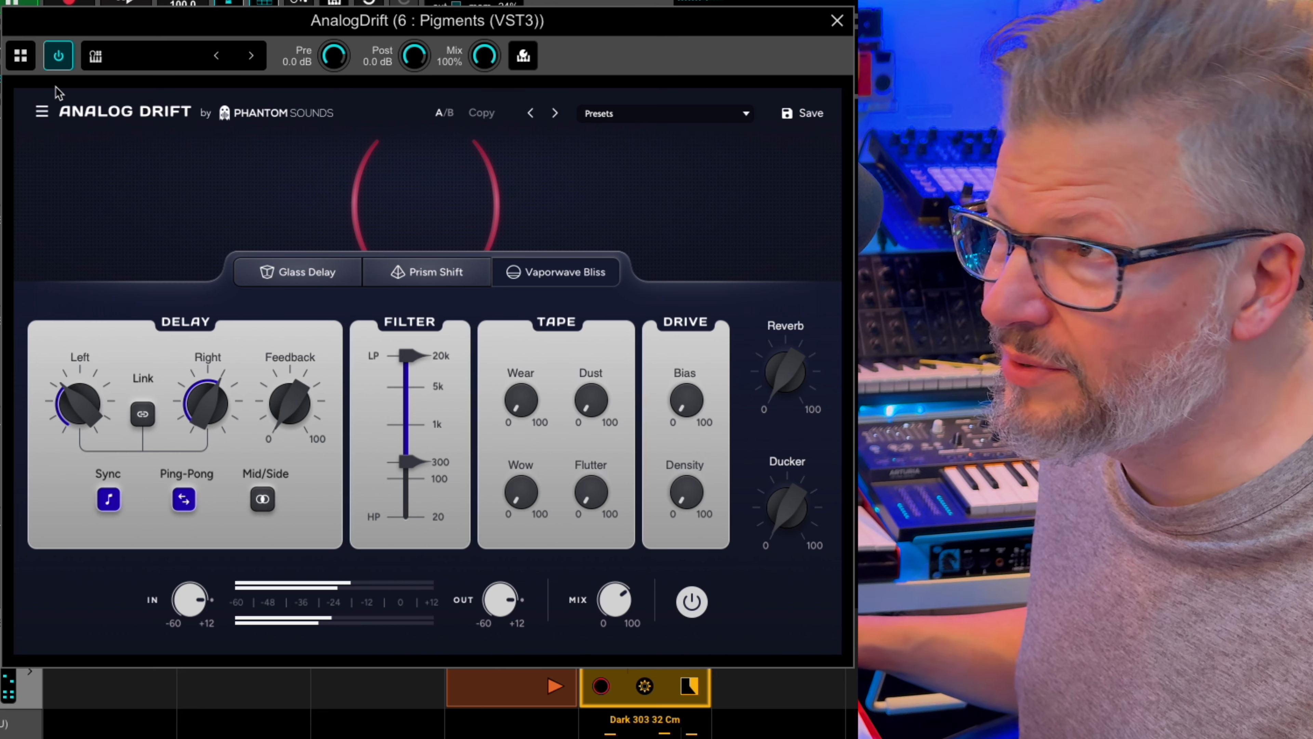
# Step: Turn off Ping-Pong and raise the delay Feedback moderately from 0
pyautogui.click(186, 500)
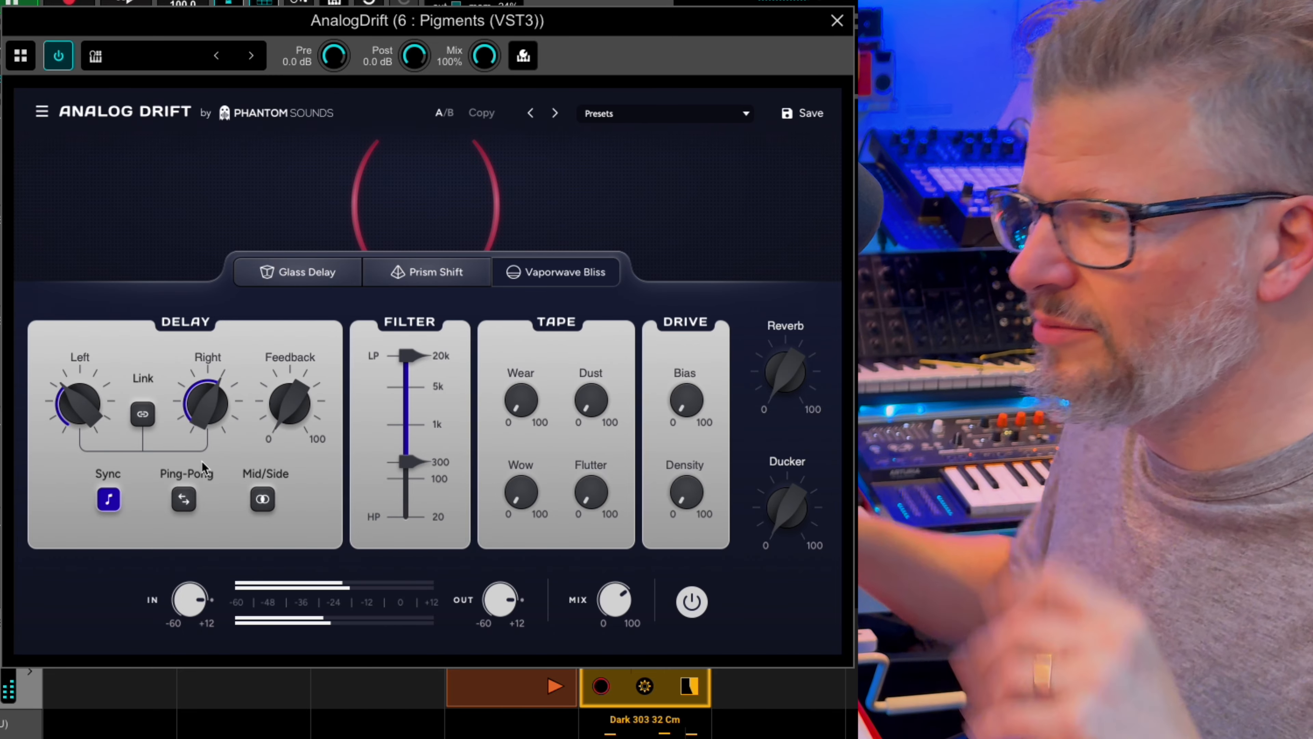
pyautogui.moveTo(306, 405)
pyautogui.moveTo(306, 405); pyautogui.dragTo(283, 354)
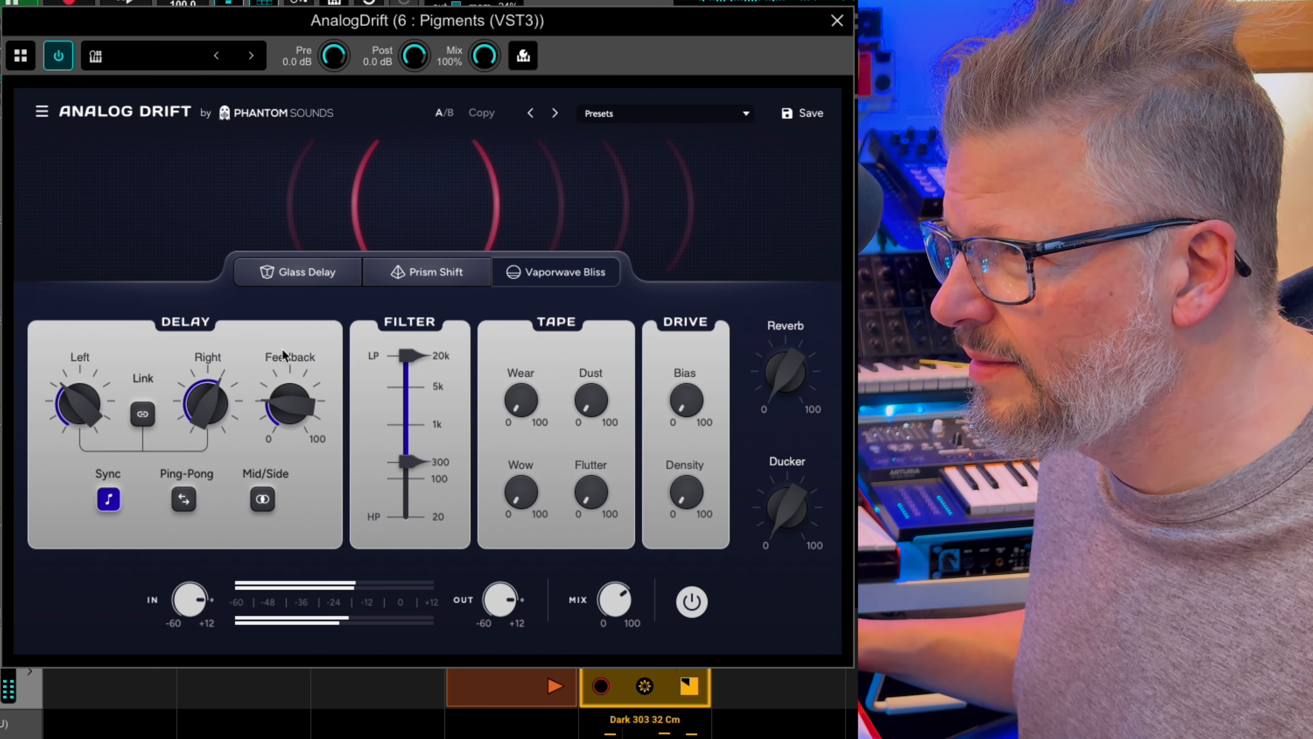
# Step: Try the Mid/Side delay mode and return to separate left and right delays
pyautogui.moveTo(180, 417)
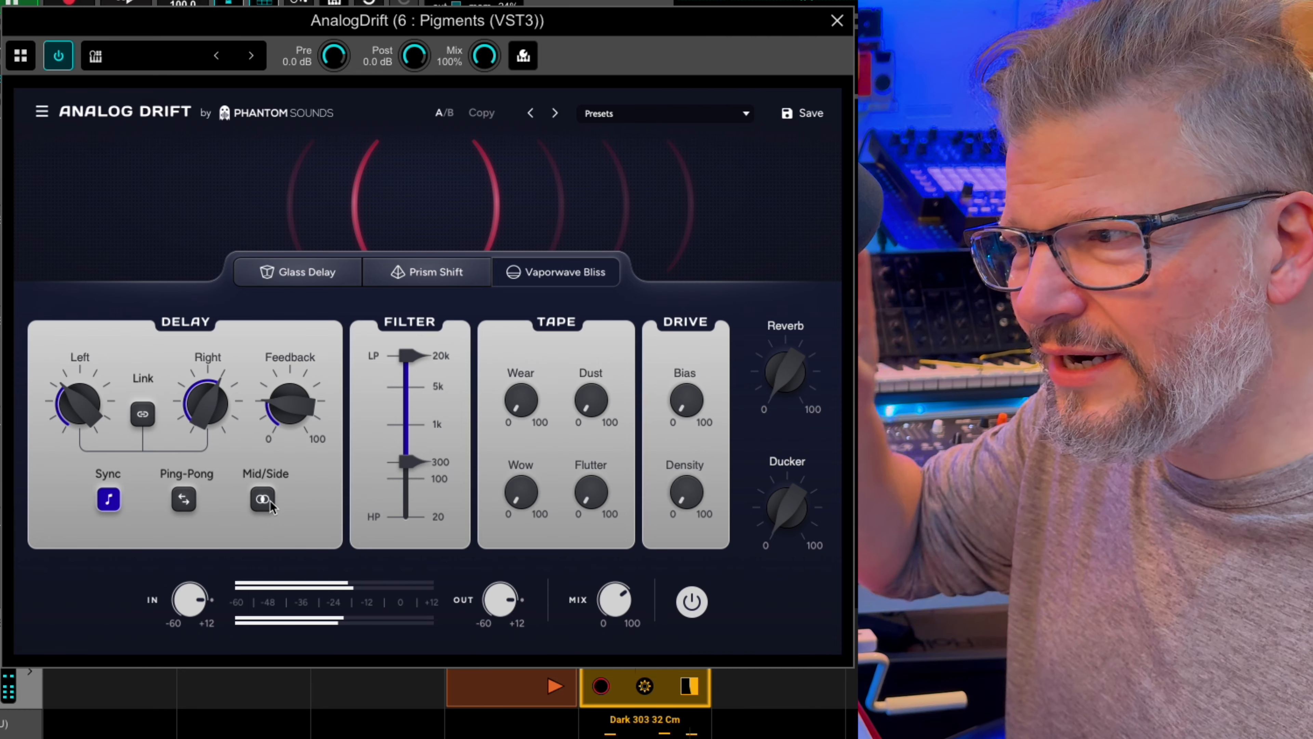
pyautogui.click(262, 498)
pyautogui.moveTo(292, 436)
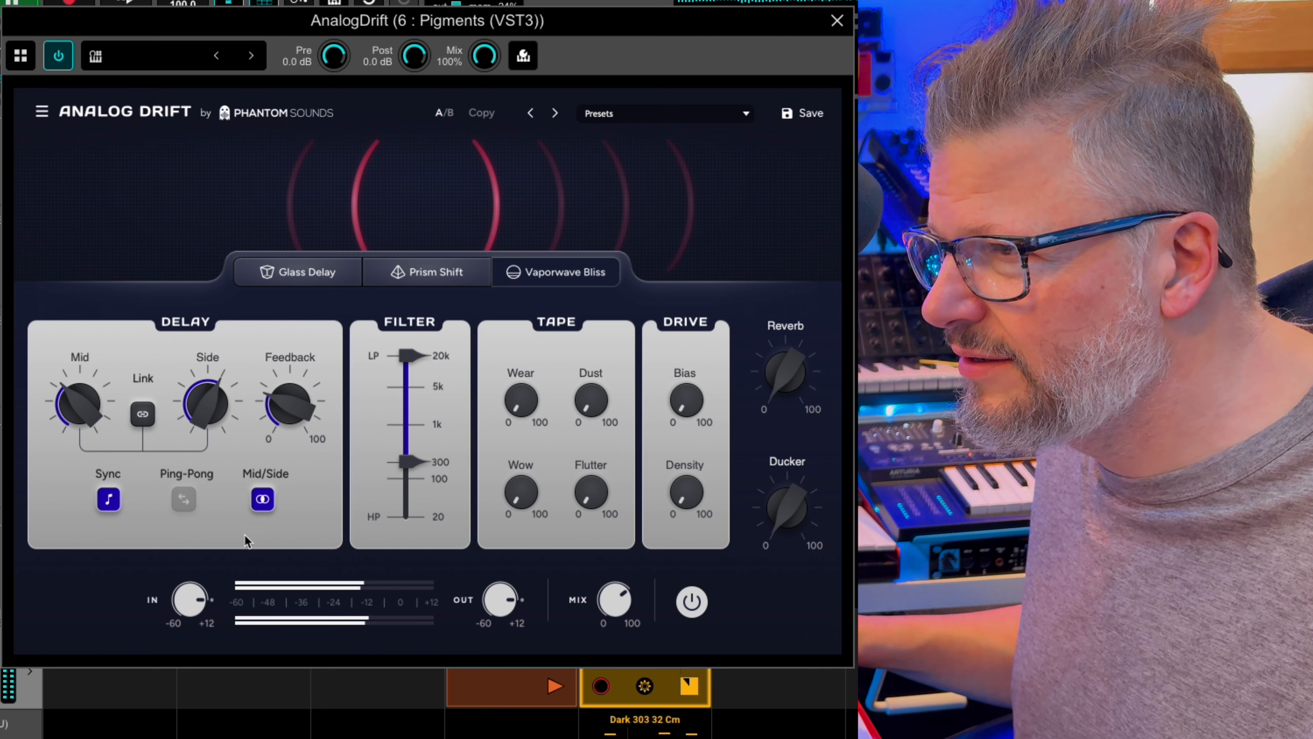
pyautogui.click(263, 504)
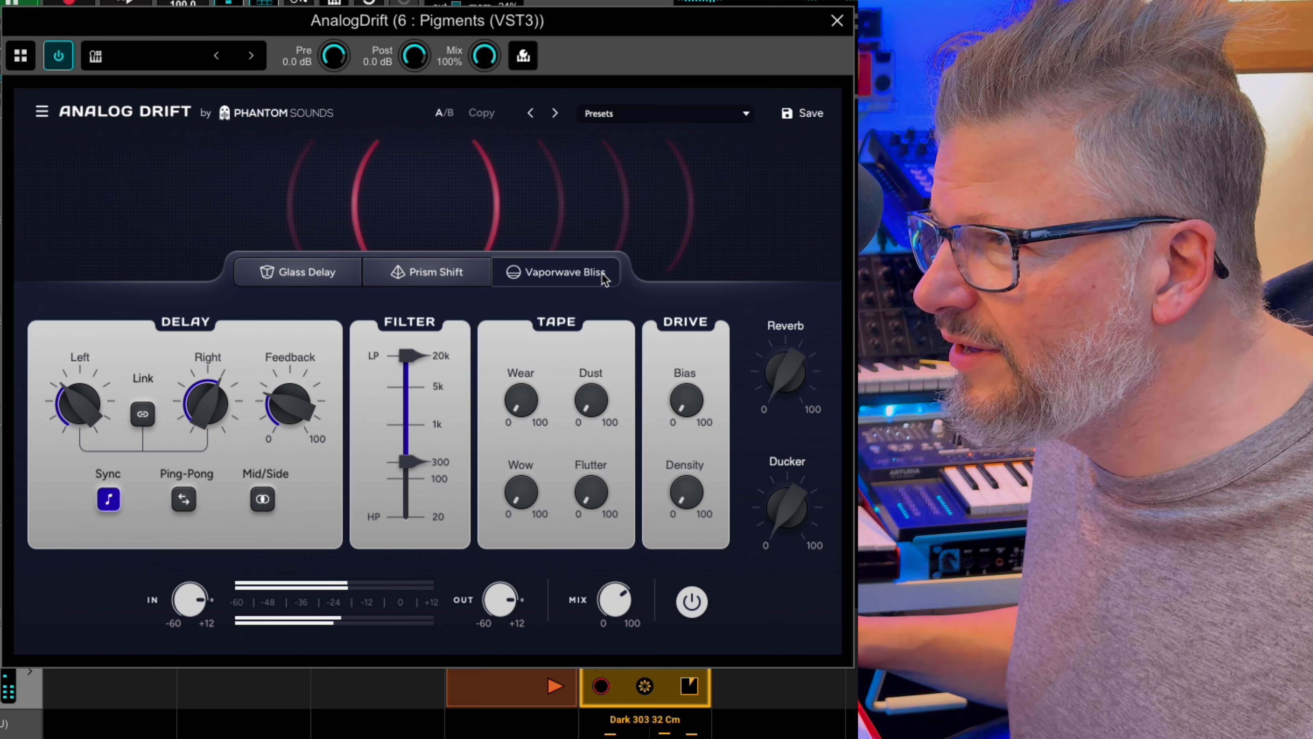
# Step: Switch the delay character to Glass Delay and raise the Feedback a little
pyautogui.click(312, 277)
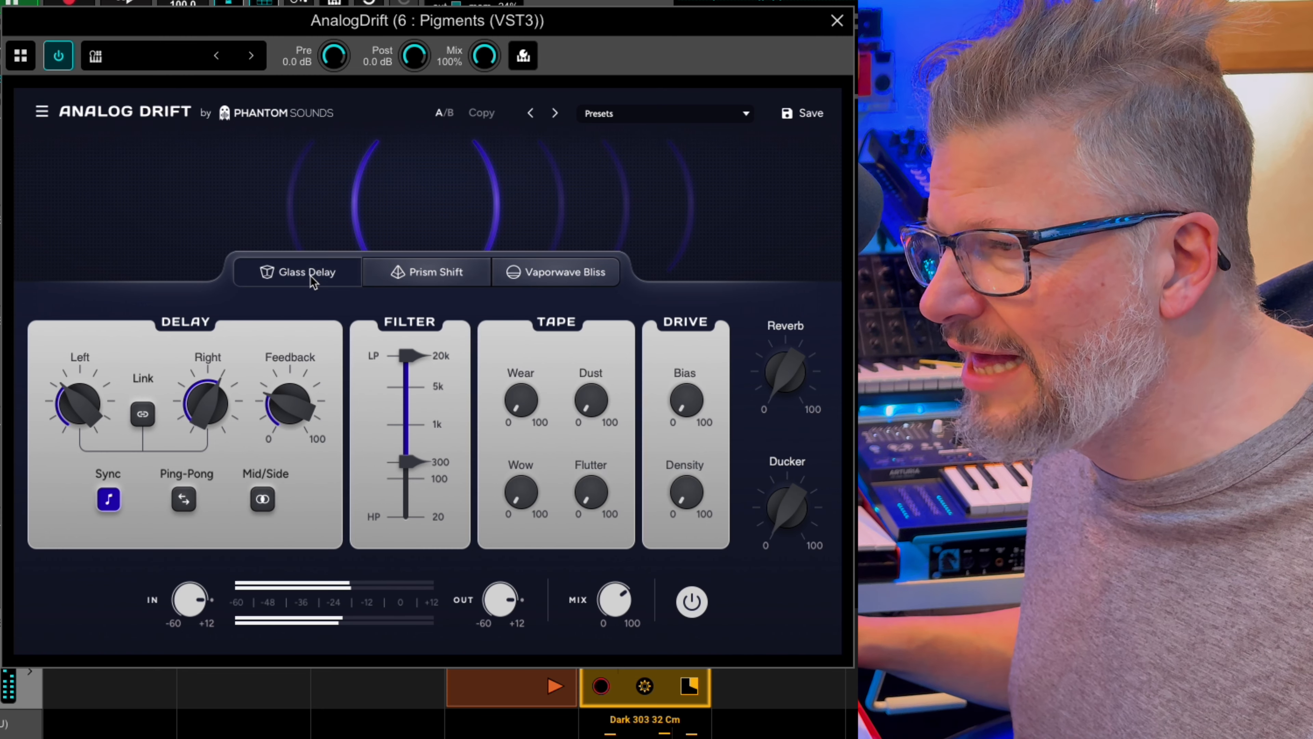
pyautogui.moveTo(276, 401); pyautogui.dragTo(293, 388)
# Step: Readjust the delay times, with a longer left delay and a shorter right delay
pyautogui.moveTo(208, 406); pyautogui.dragTo(206, 437)
pyautogui.moveTo(82, 393); pyautogui.dragTo(103, 364)
pyautogui.moveTo(201, 414)
pyautogui.moveTo(202, 414); pyautogui.dragTo(215, 393)
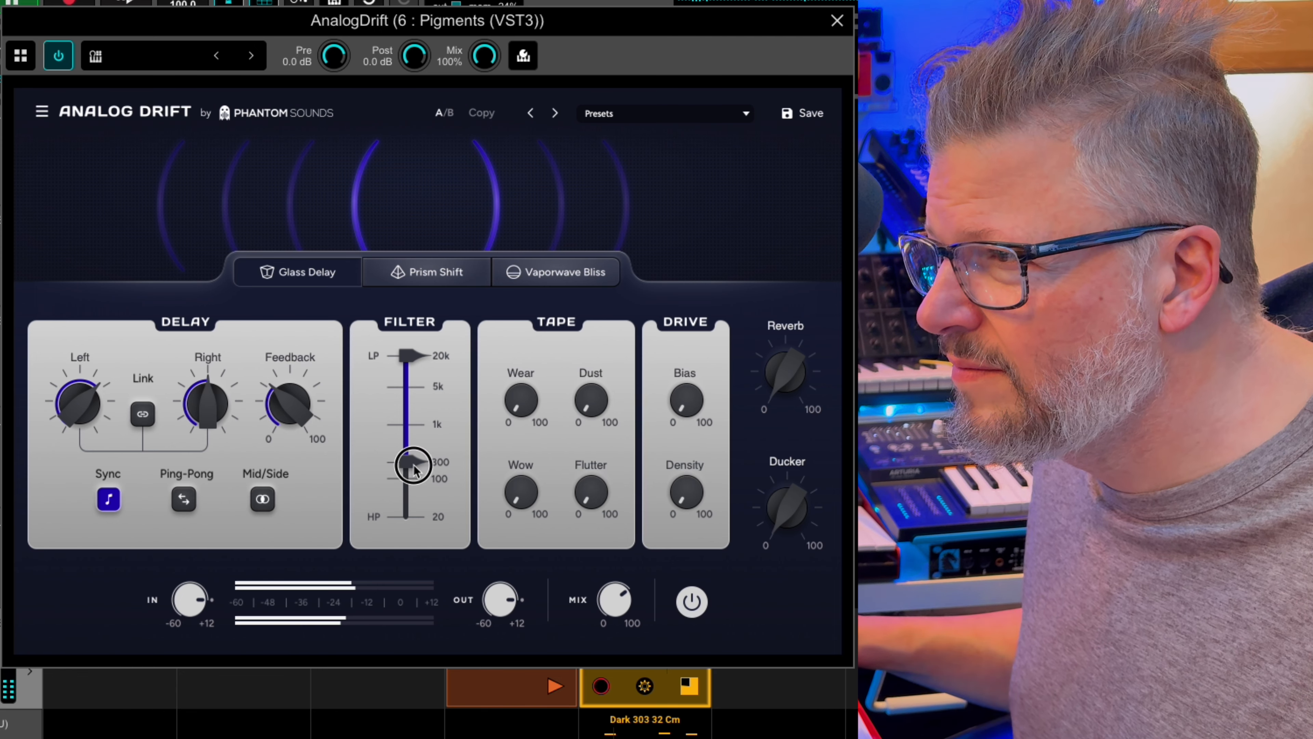
# Step: Lower the high-pass filter cutoff to 20 Hz and set the Feedback to 50%
pyautogui.moveTo(413, 468); pyautogui.dragTo(388, 576)
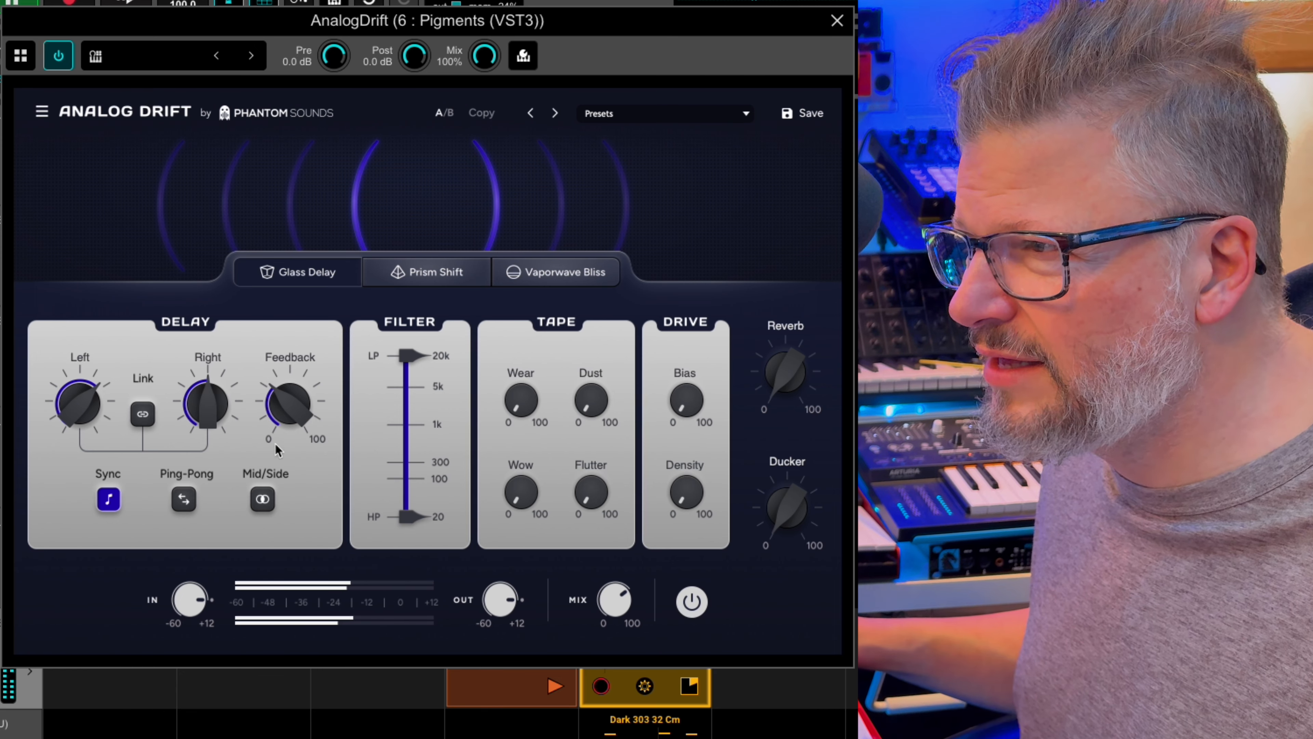
pyautogui.moveTo(293, 406); pyautogui.dragTo(295, 380)
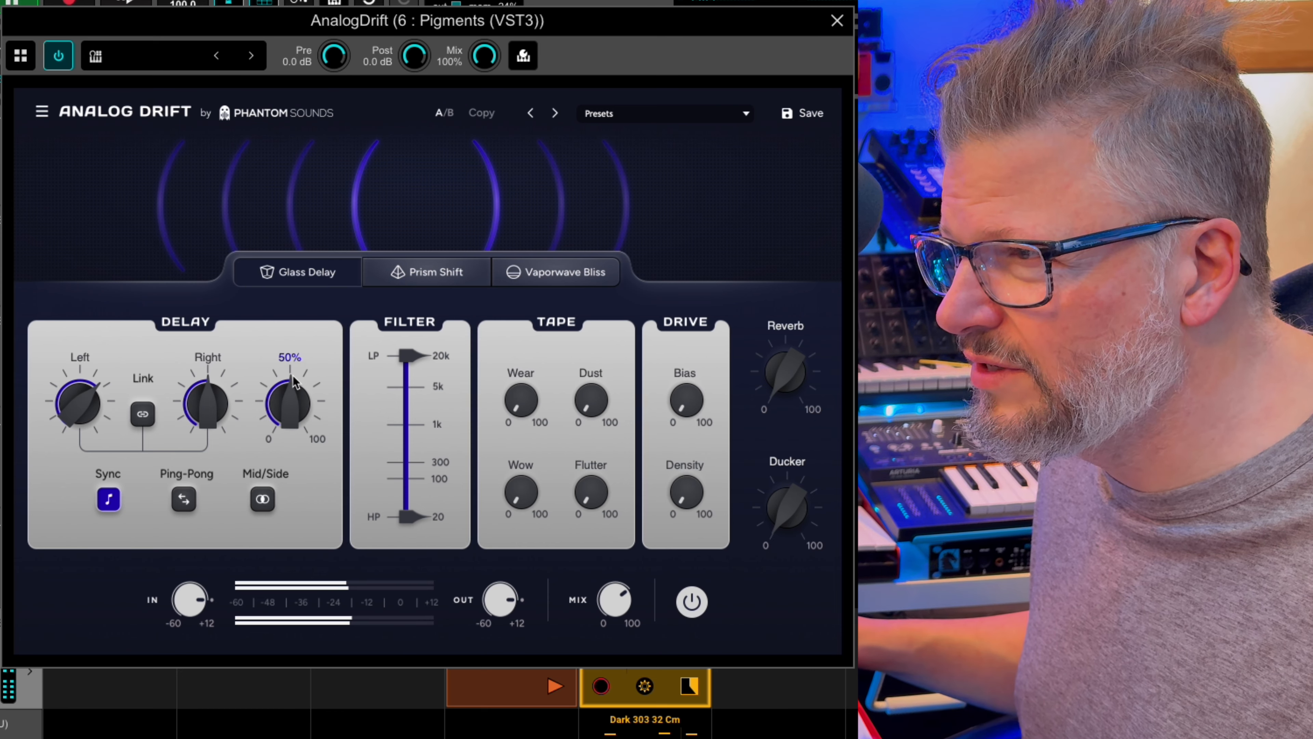
# Step: Enable Ping-Pong and set the Mix to 100
pyautogui.click(185, 502)
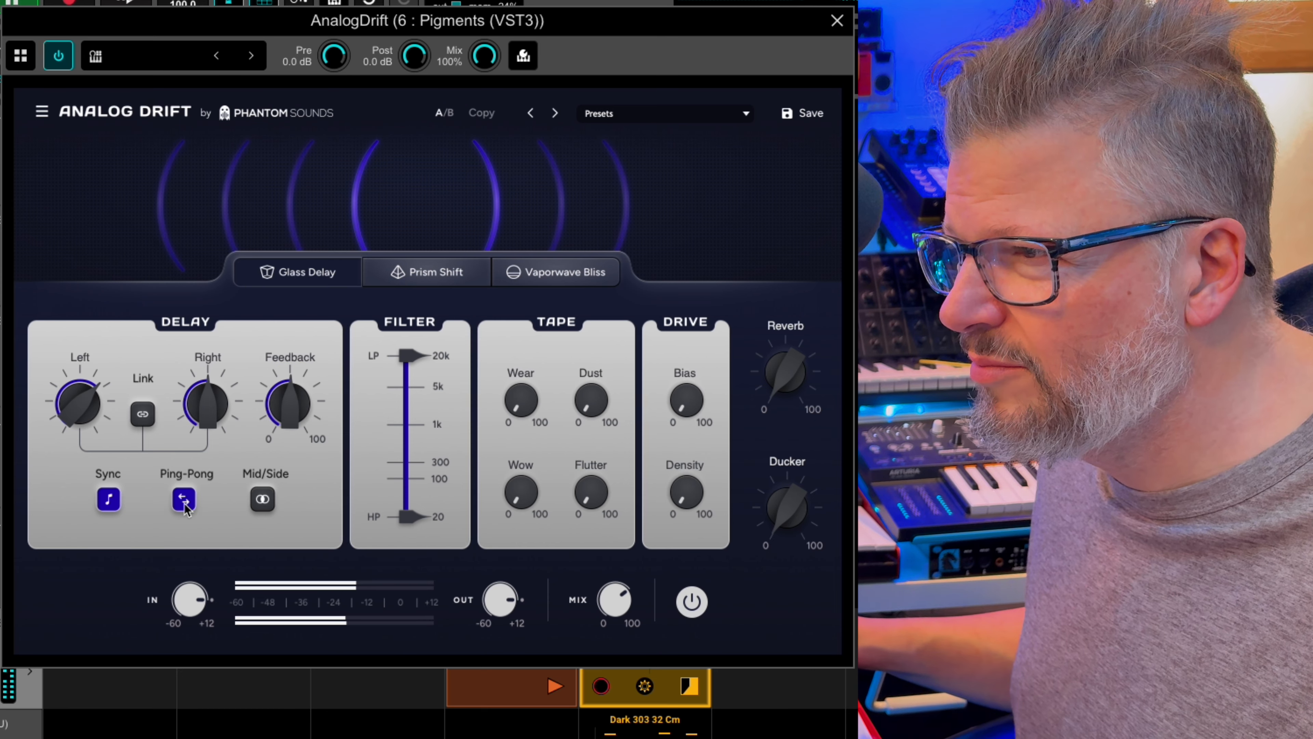
pyautogui.moveTo(616, 602); pyautogui.dragTo(625, 507)
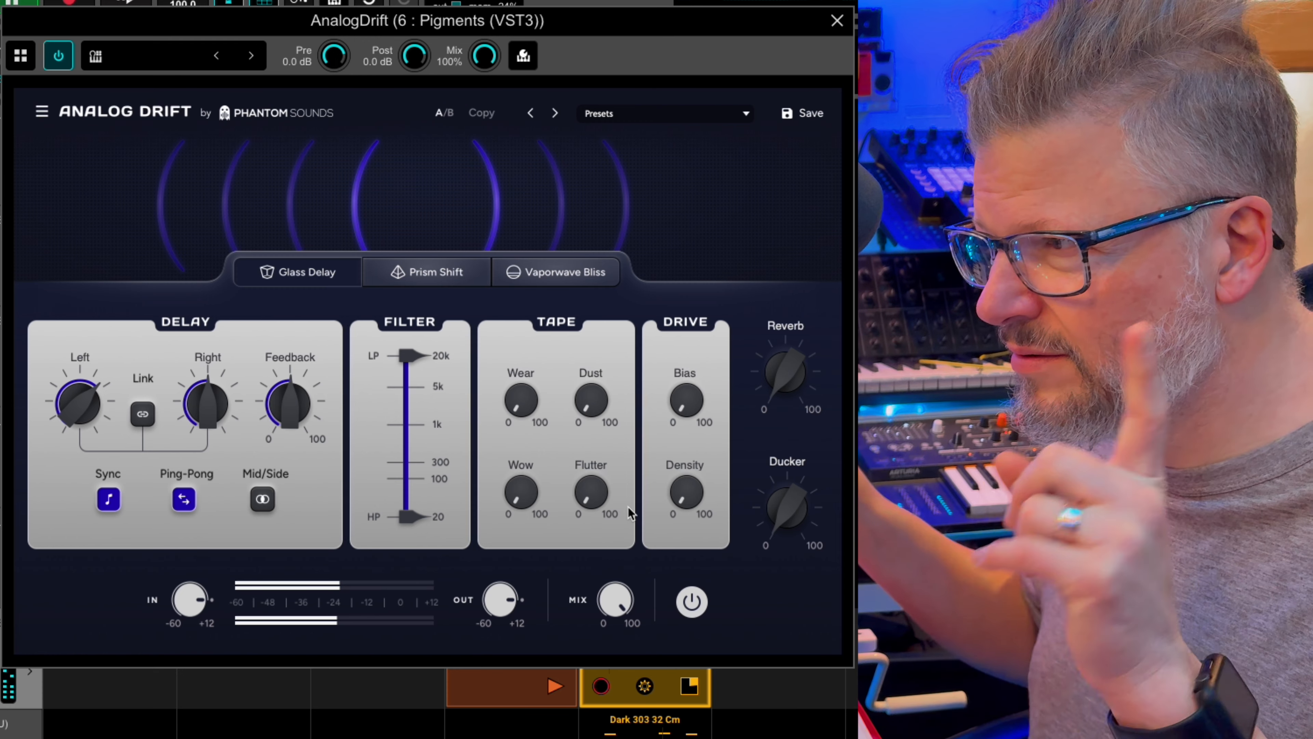
# Step: Push the delay Feedback up to 95% to hear long repeats and bring it back to 51%
pyautogui.moveTo(290, 409)
pyautogui.moveTo(291, 413); pyautogui.dragTo(303, 325)
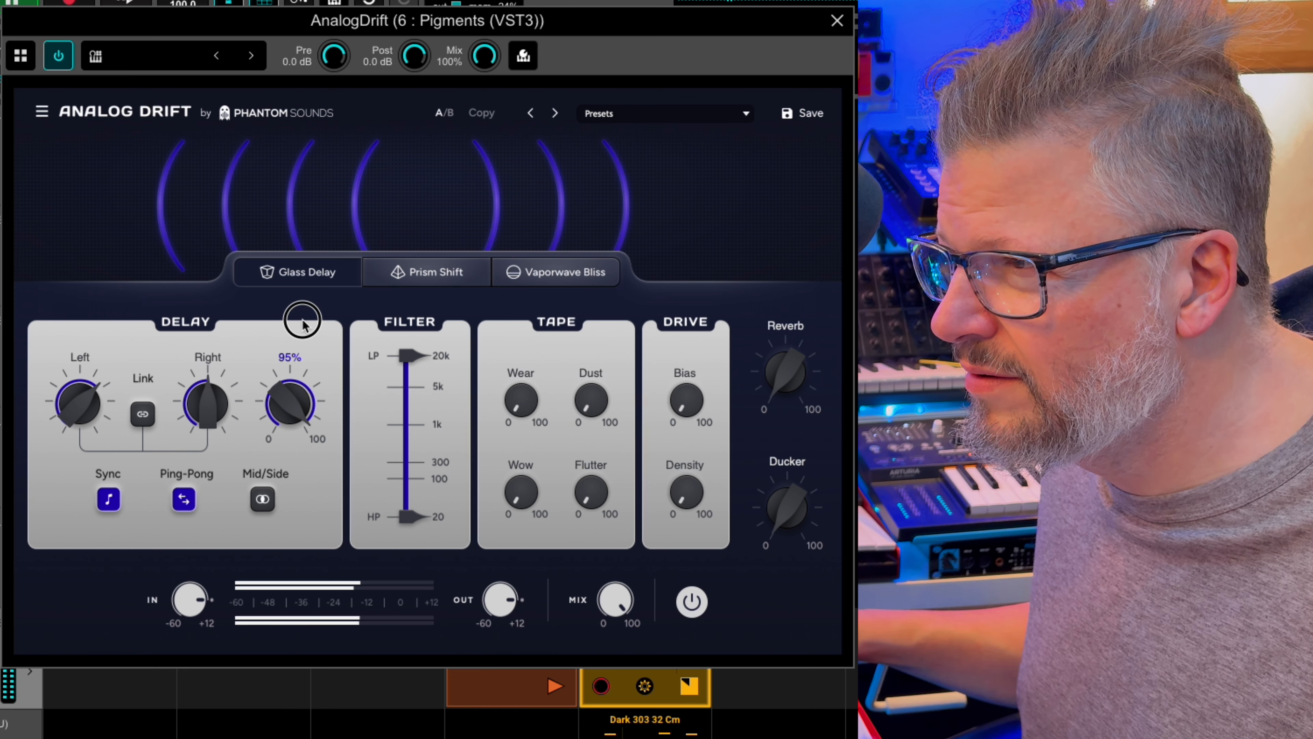
pyautogui.moveTo(303, 325); pyautogui.dragTo(293, 410)
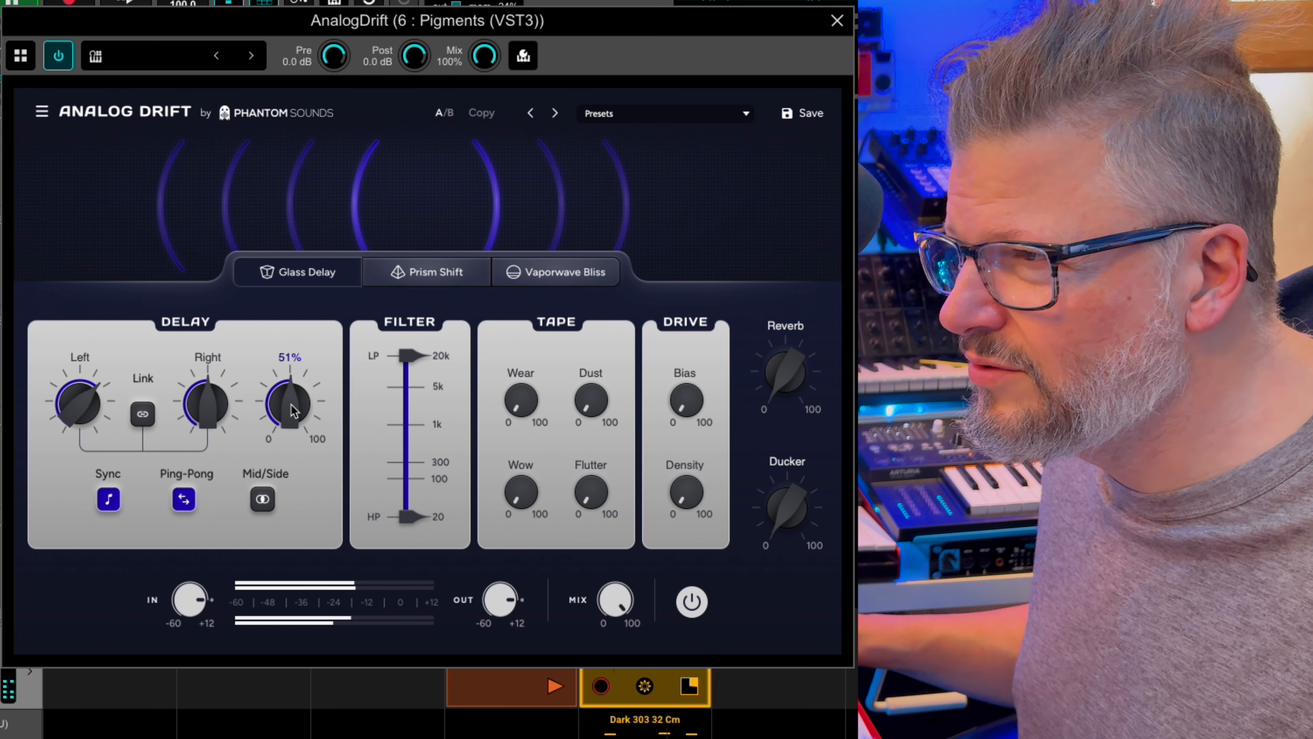
# Step: Switch the delay character to Prism Shift and reduce the Feedback
pyautogui.click(430, 273)
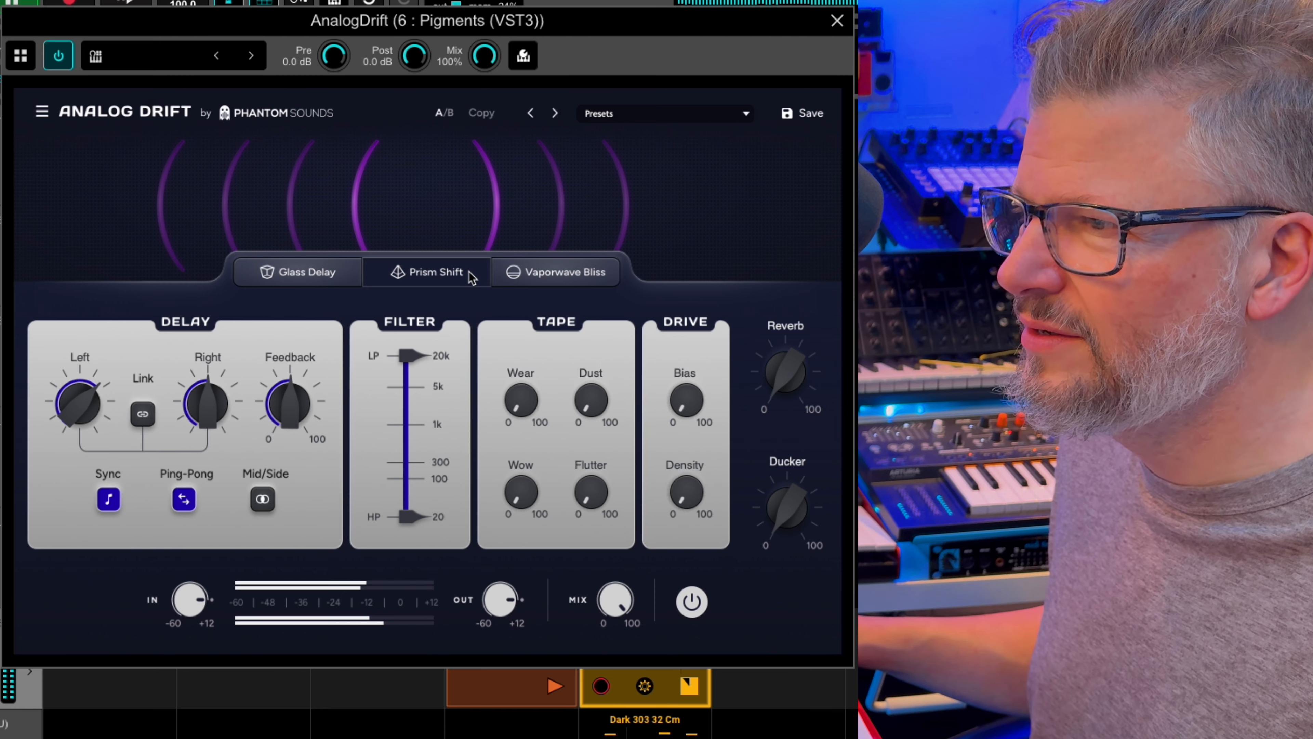
pyautogui.moveTo(296, 412); pyautogui.dragTo(288, 440)
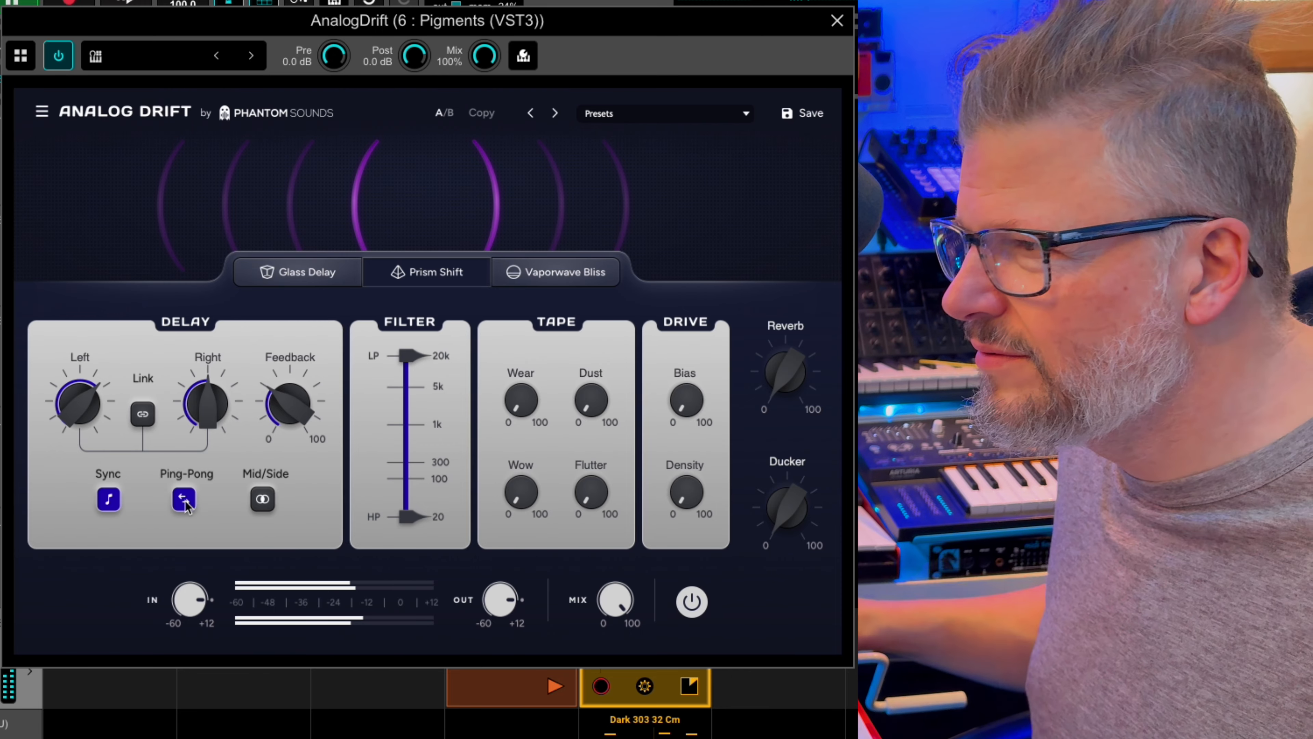
# Step: Lower the Mix and try the filter by moving the high-pass cutoff to about 1 kHz and back to 20 Hz, then the low-pass to about 1 kHz
pyautogui.moveTo(615, 598); pyautogui.dragTo(596, 660)
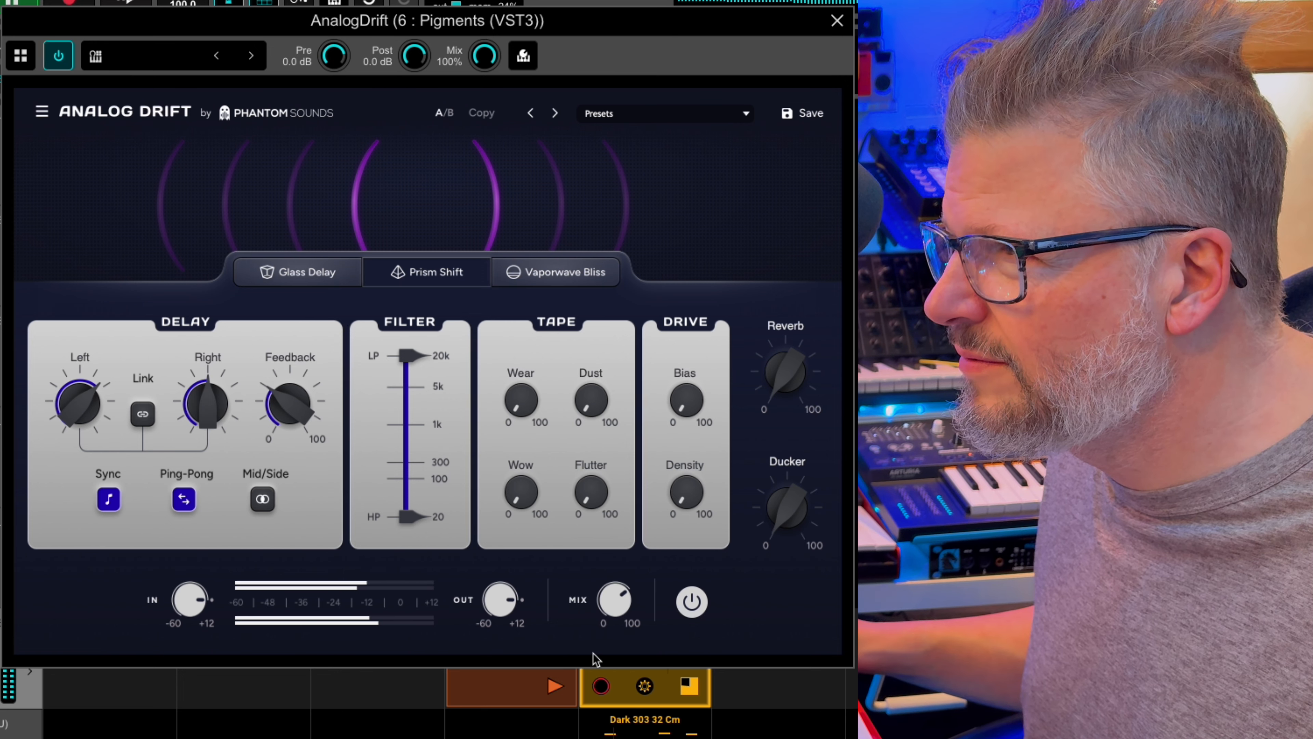
pyautogui.moveTo(406, 518); pyautogui.dragTo(411, 424)
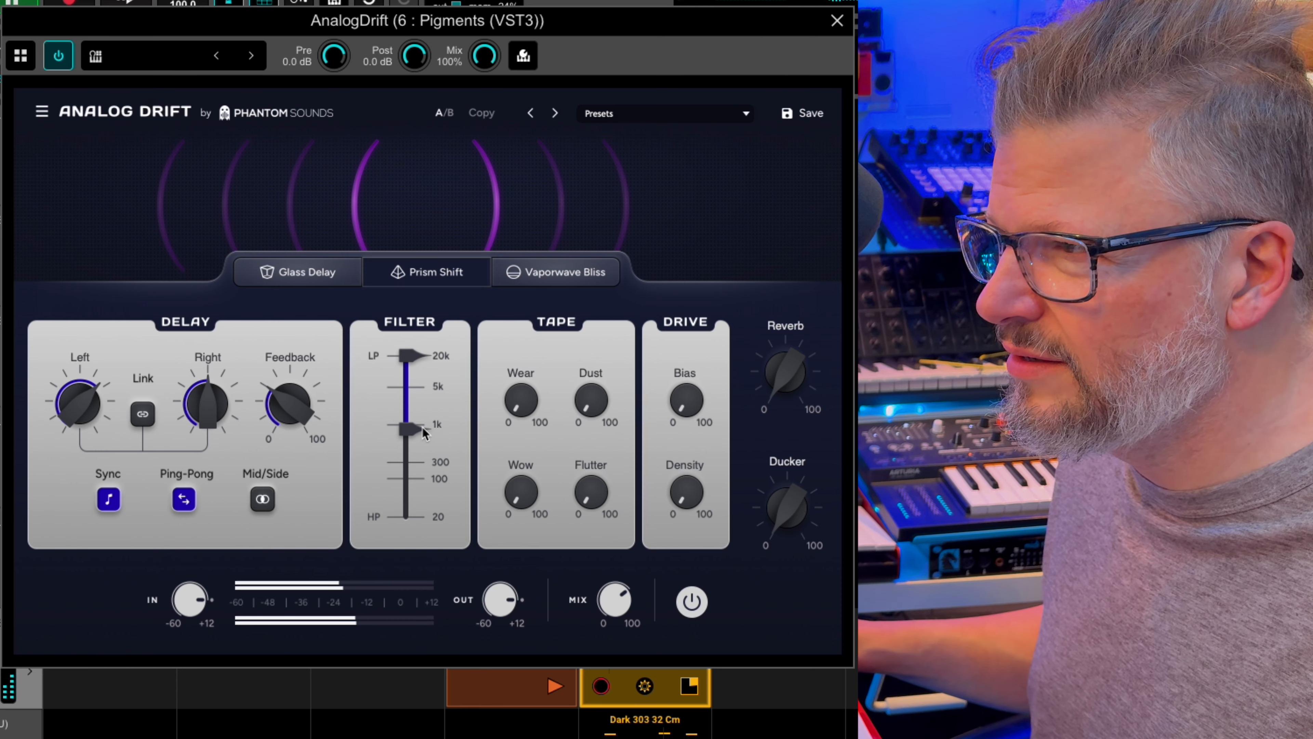
pyautogui.moveTo(411, 428); pyautogui.dragTo(406, 520)
pyautogui.moveTo(408, 356); pyautogui.dragTo(405, 435)
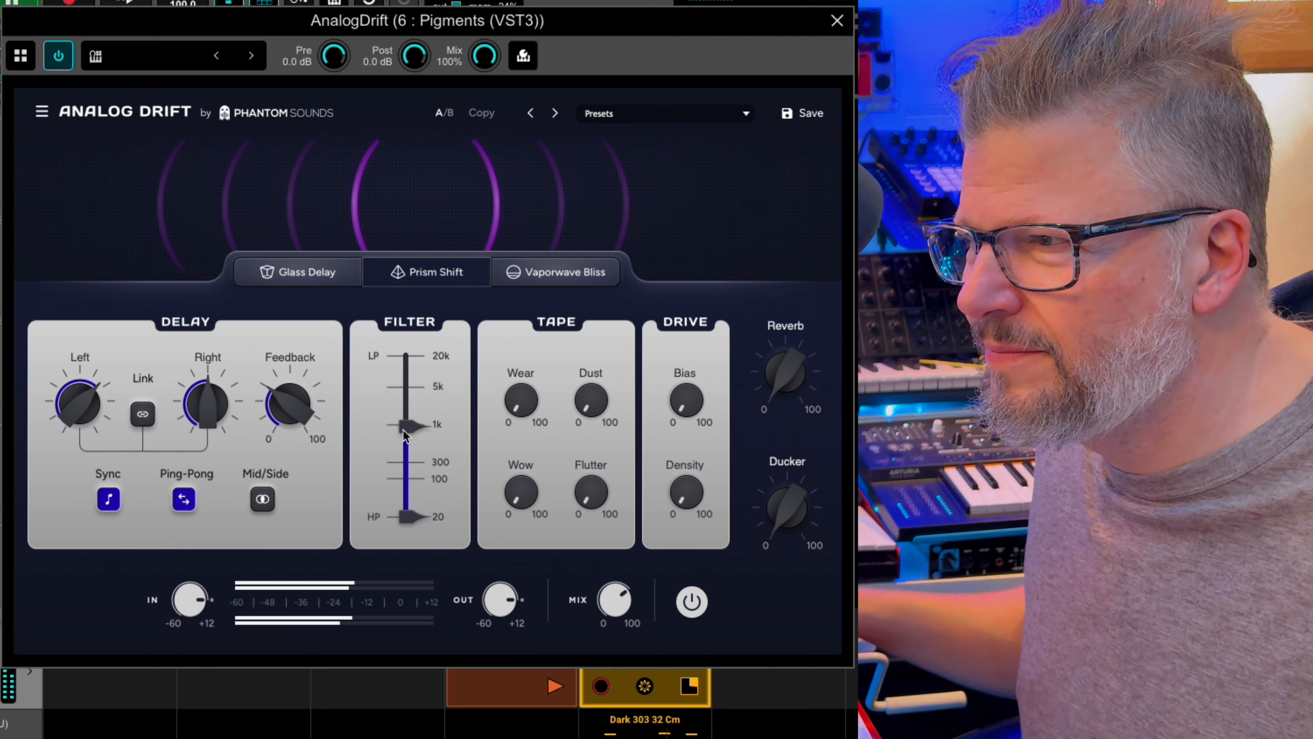
# Step: Try the Mid/Side delay mode while reopening the low-pass filter to 20 kHz, and return to the Left/Right mode
pyautogui.click(262, 500)
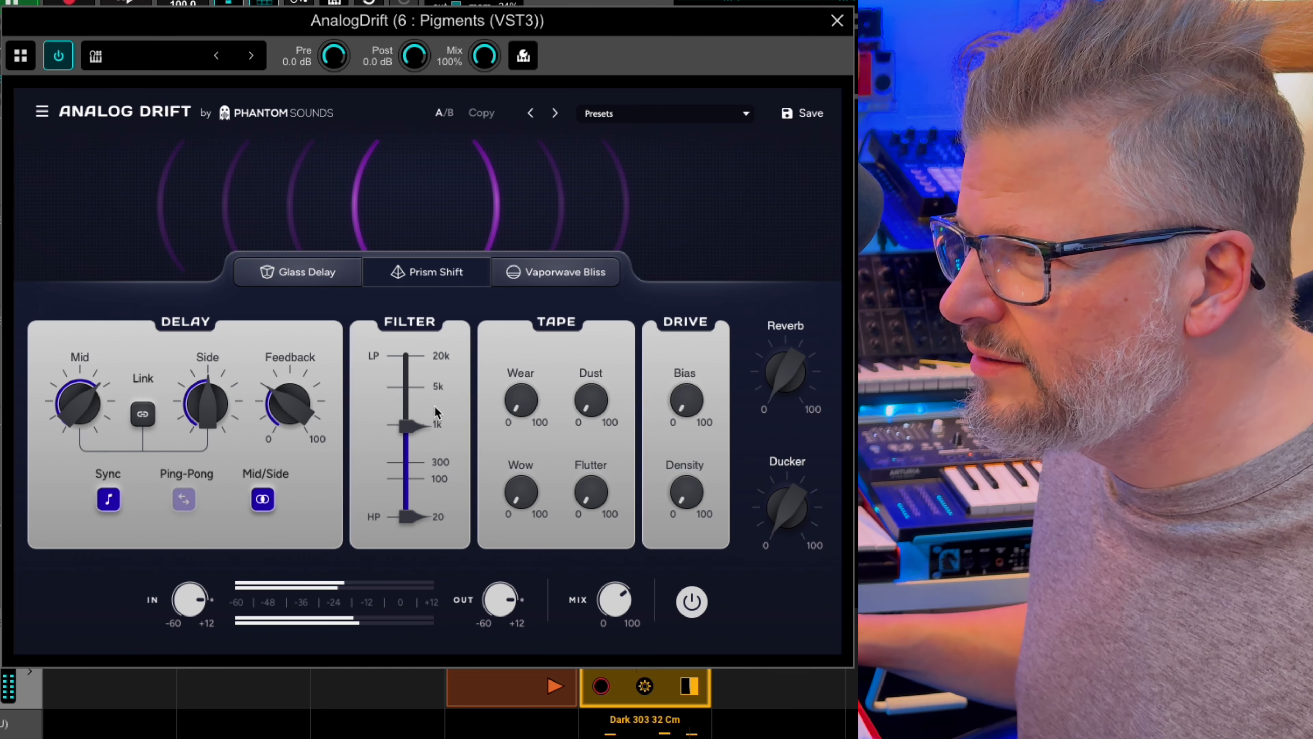
pyautogui.moveTo(412, 426); pyautogui.dragTo(406, 336)
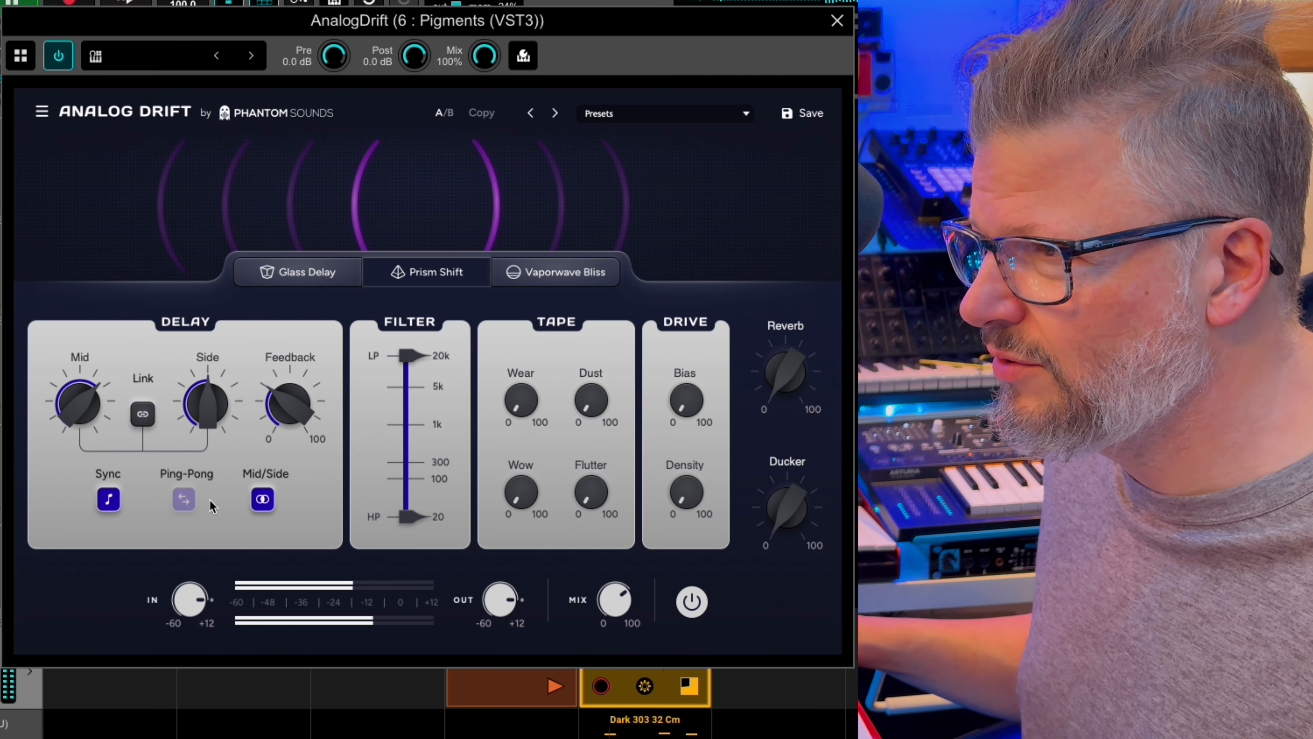
pyautogui.click(263, 499)
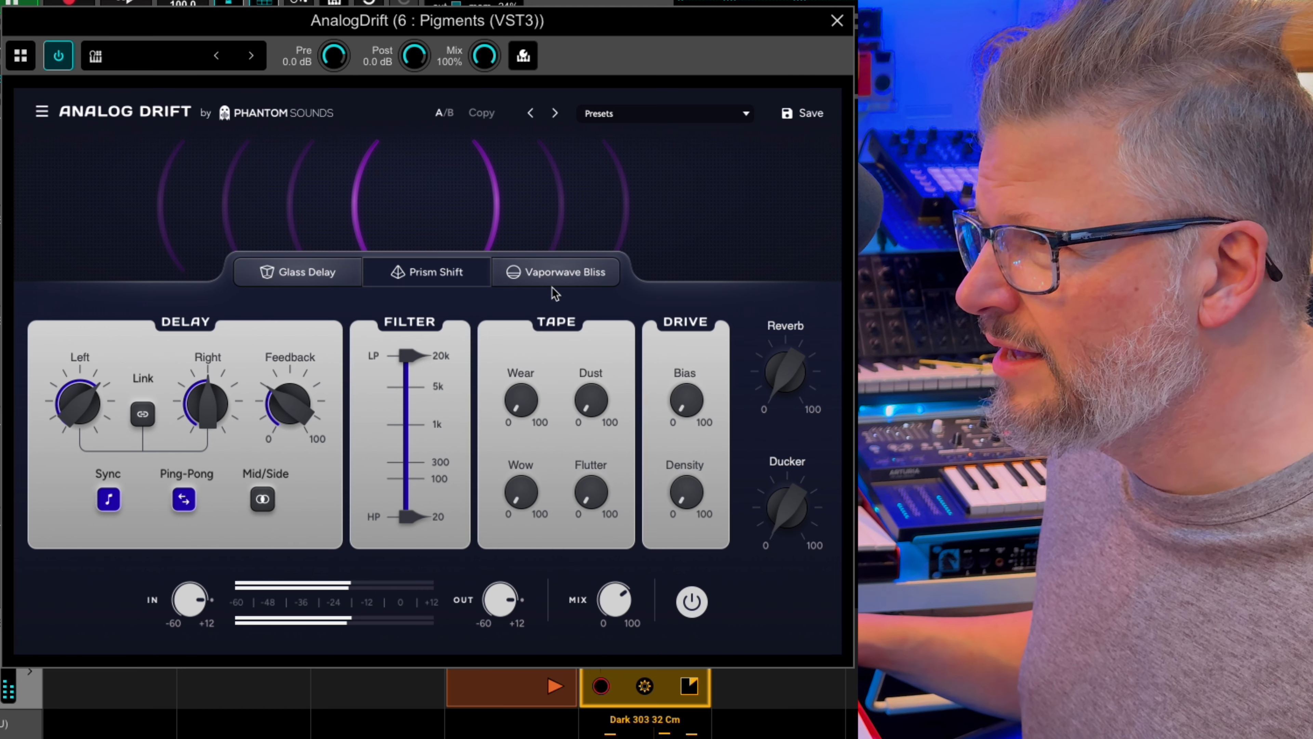
# Step: Audition the Vaporwave Bliss delay character and switch to Glass Delay
pyautogui.click(568, 274)
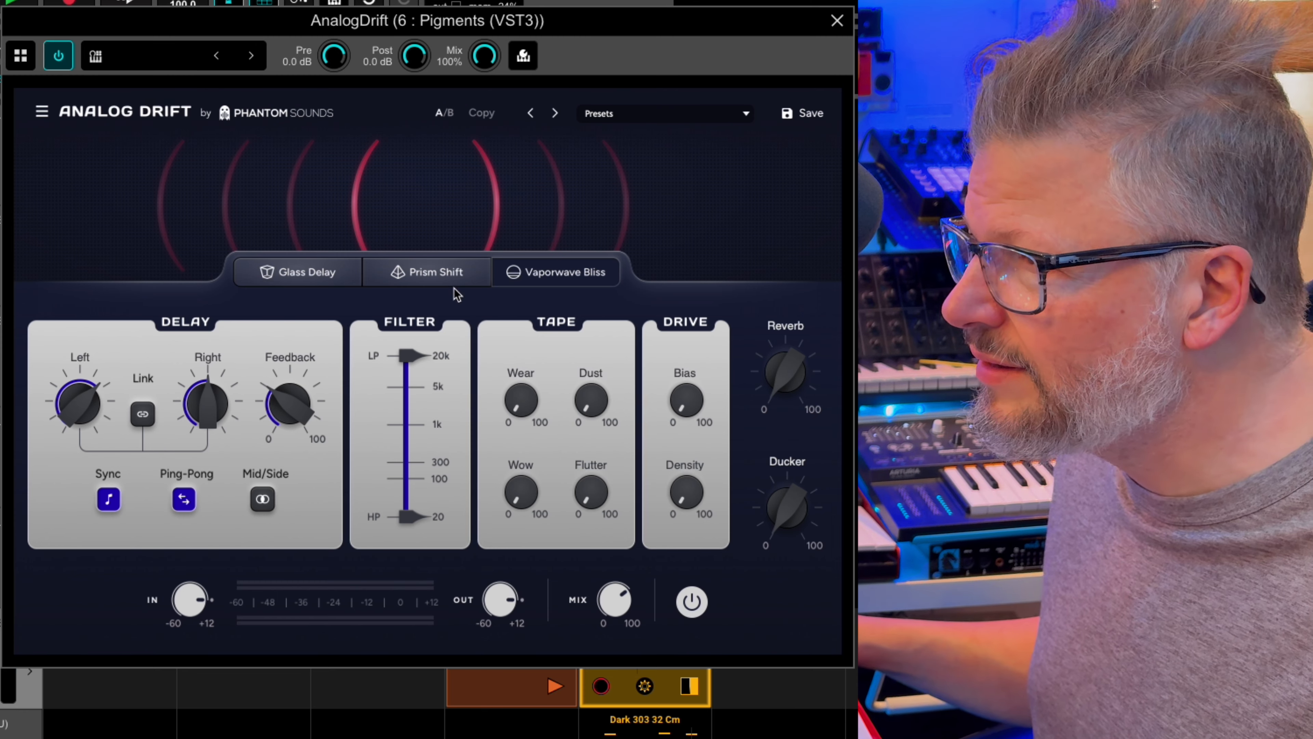
pyautogui.click(312, 276)
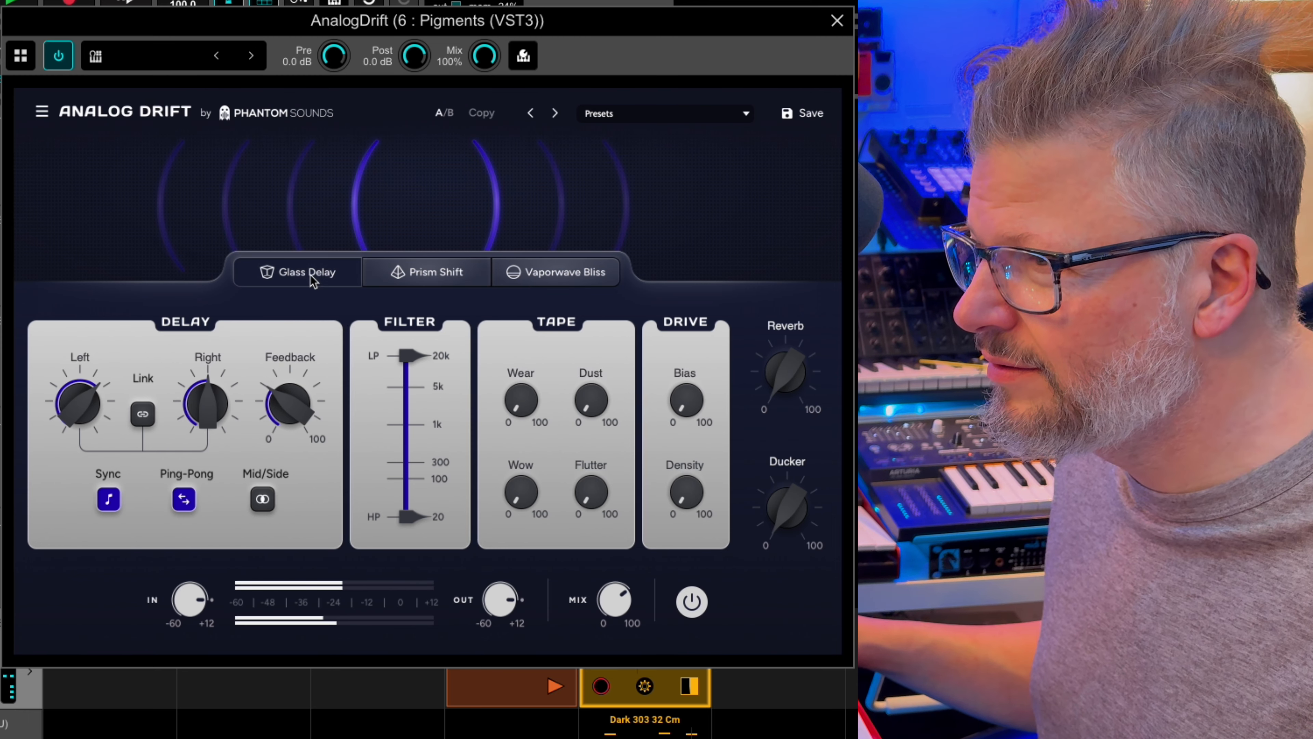
# Step: Raise the tape Wear to maximum and settle it at about three quarters, and try the Dust at a high level before returning it to zero
pyautogui.moveTo(521, 400); pyautogui.dragTo(516, 343)
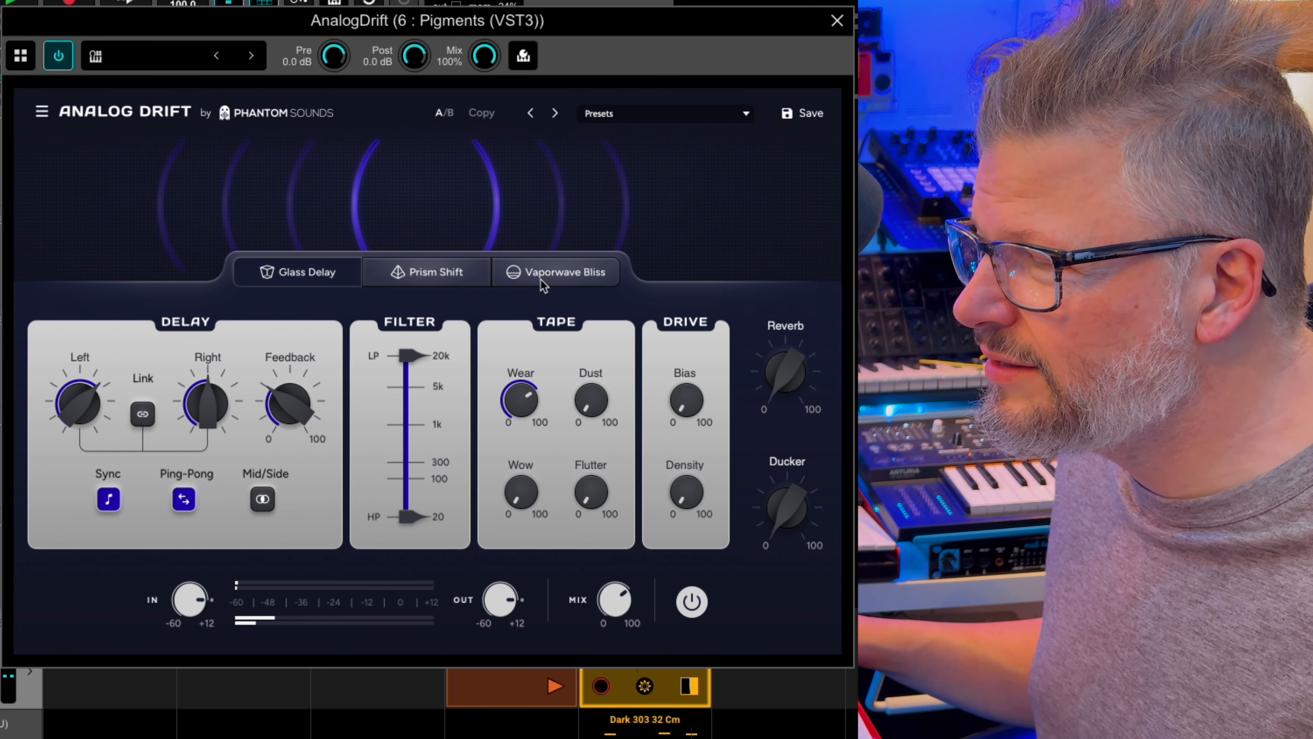
pyautogui.moveTo(520, 400); pyautogui.dragTo(538, 310)
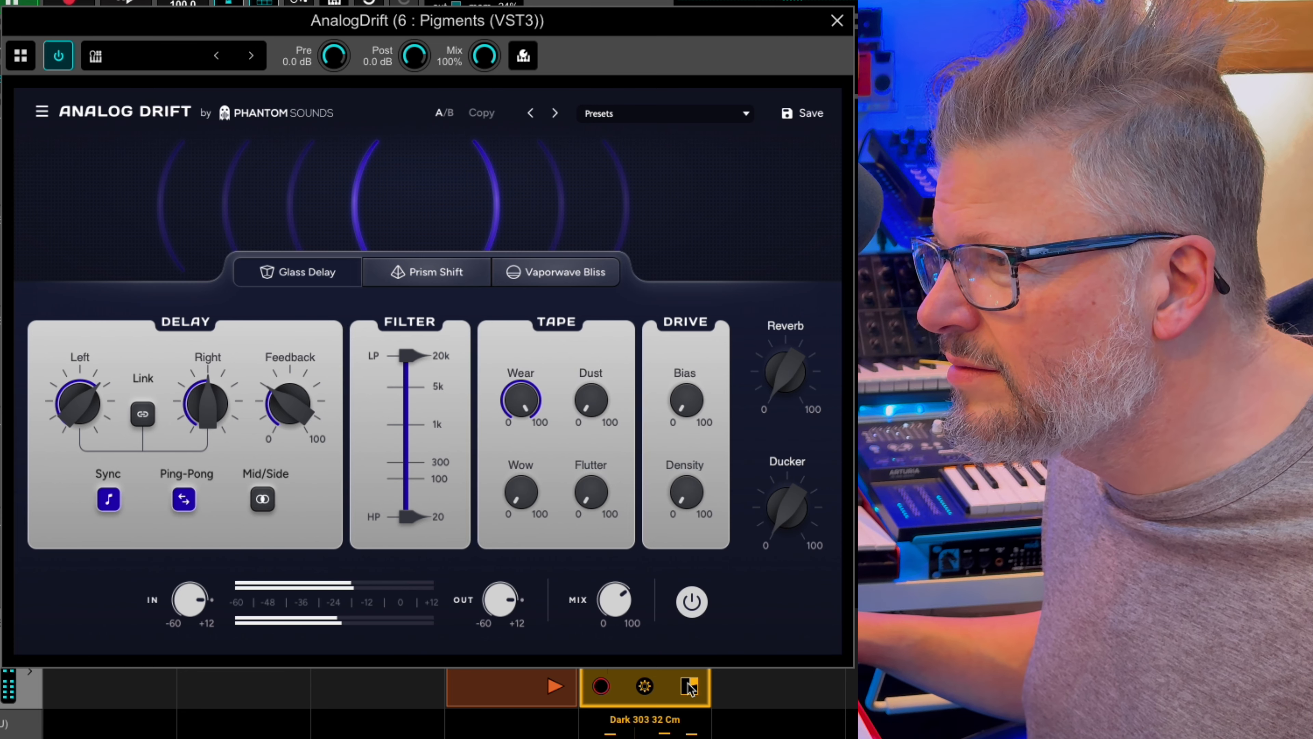
pyautogui.moveTo(519, 397); pyautogui.dragTo(540, 467)
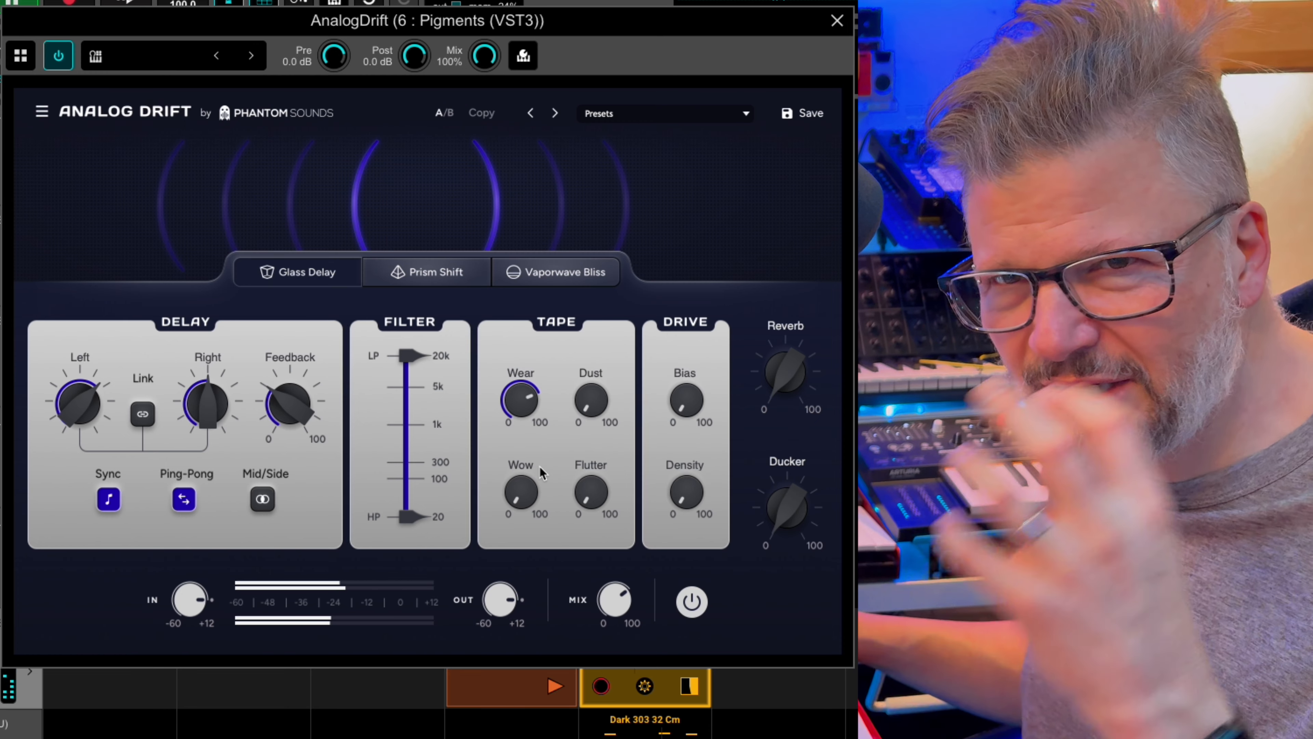
pyautogui.moveTo(591, 408); pyautogui.dragTo(626, 288)
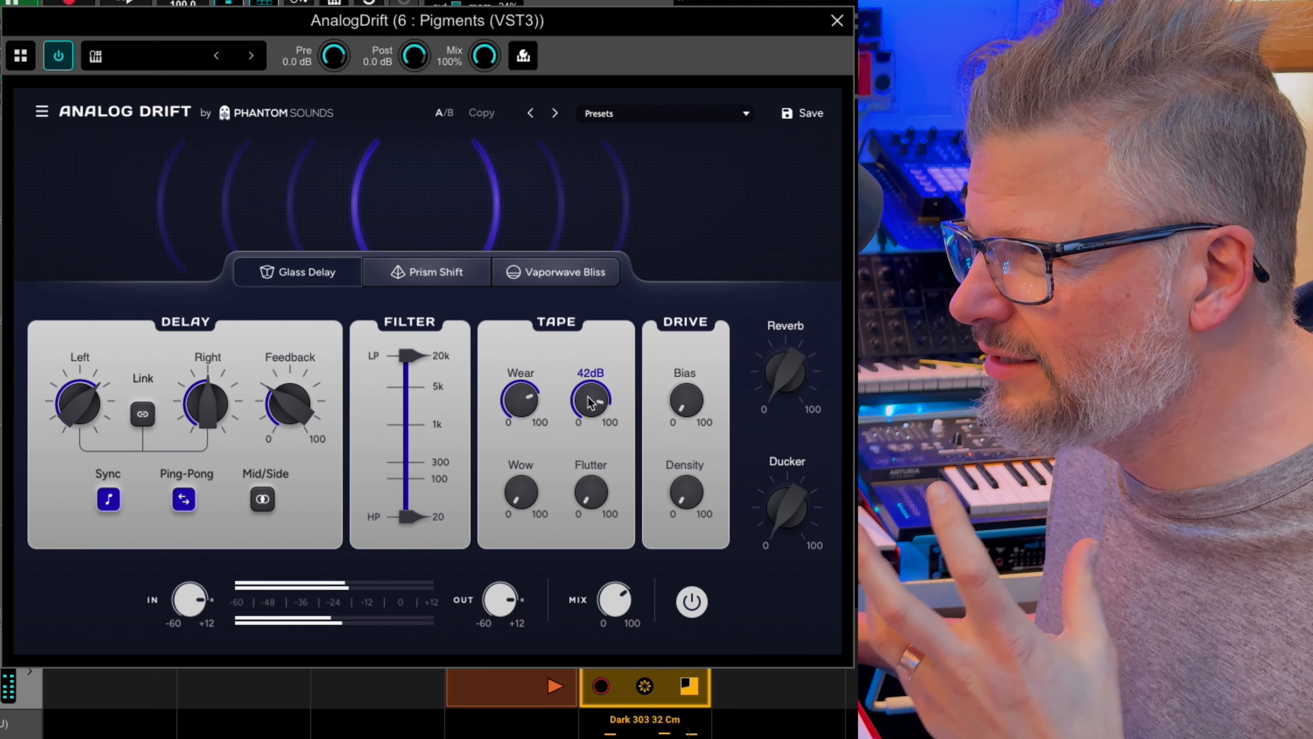
pyautogui.moveTo(600, 409); pyautogui.dragTo(584, 550)
# Step: Try the tape Wow at about half, add a high amount of Flutter, and take the Wow back to zero
pyautogui.moveTo(529, 499); pyautogui.dragTo(538, 398)
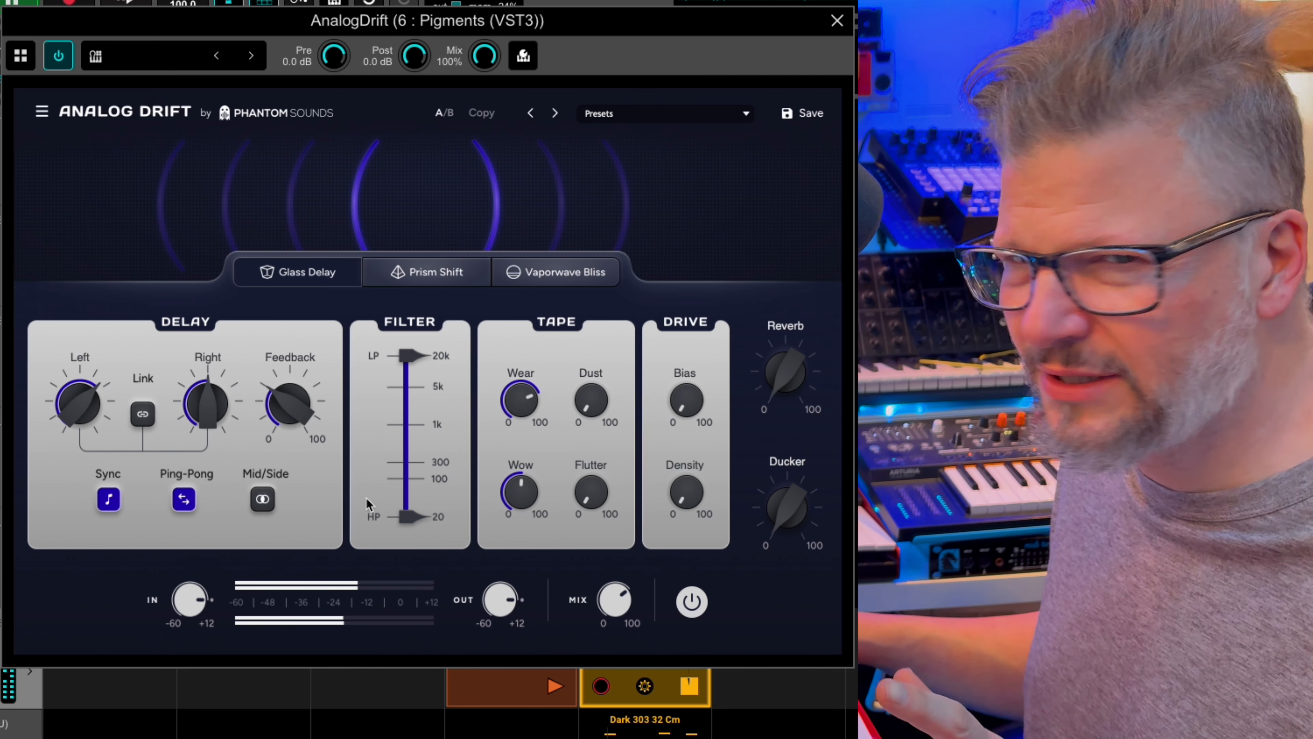
pyautogui.moveTo(595, 492); pyautogui.dragTo(630, 358)
pyautogui.moveTo(500, 496)
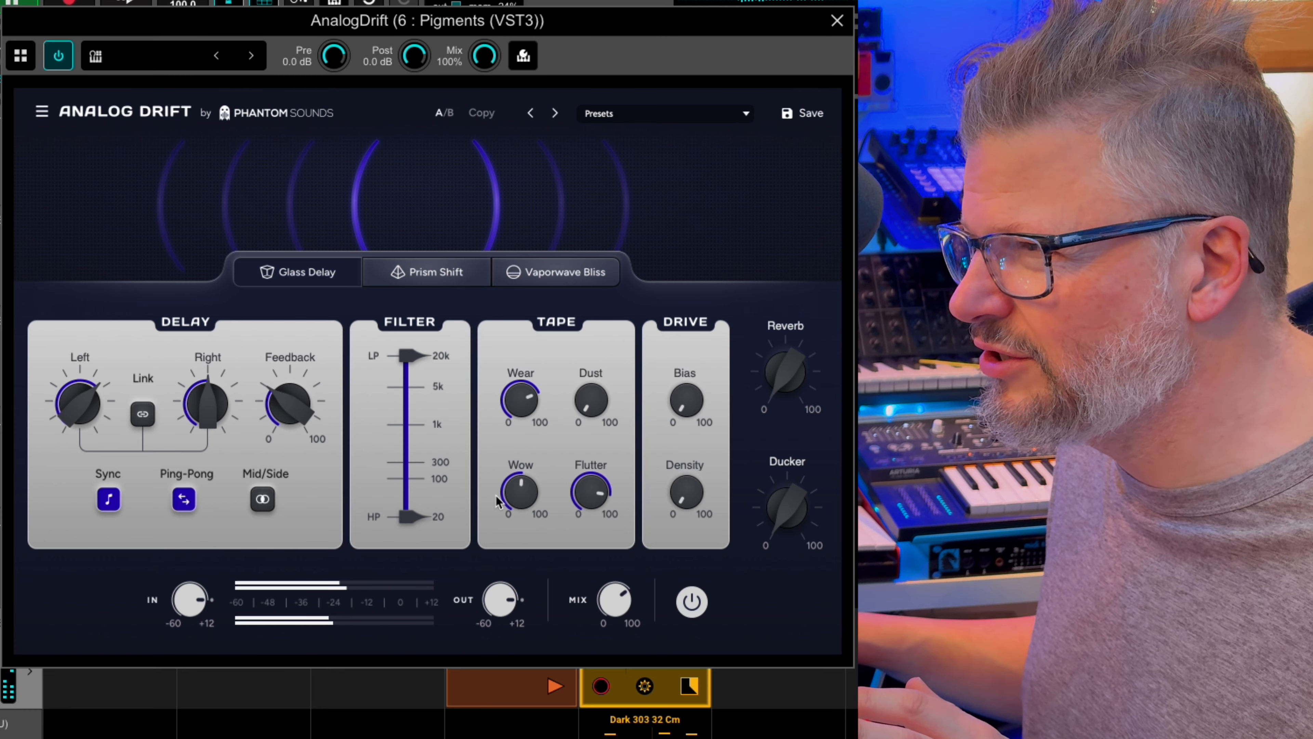
pyautogui.moveTo(523, 488); pyautogui.dragTo(512, 605)
pyautogui.moveTo(591, 482)
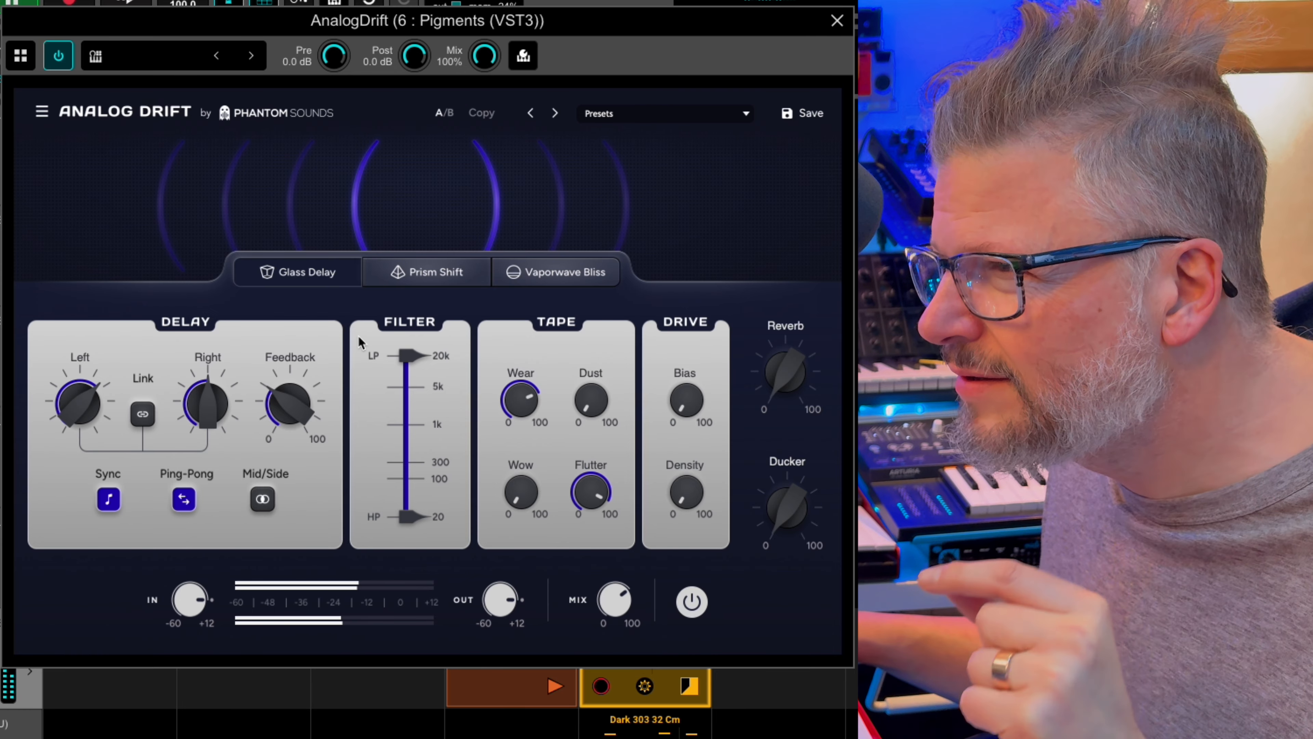
# Step: With the Mix fully wet, hear the tape Wow at 75% without Flutter, and reset the Wow and lower the Mix again
pyautogui.moveTo(601, 607); pyautogui.dragTo(615, 547)
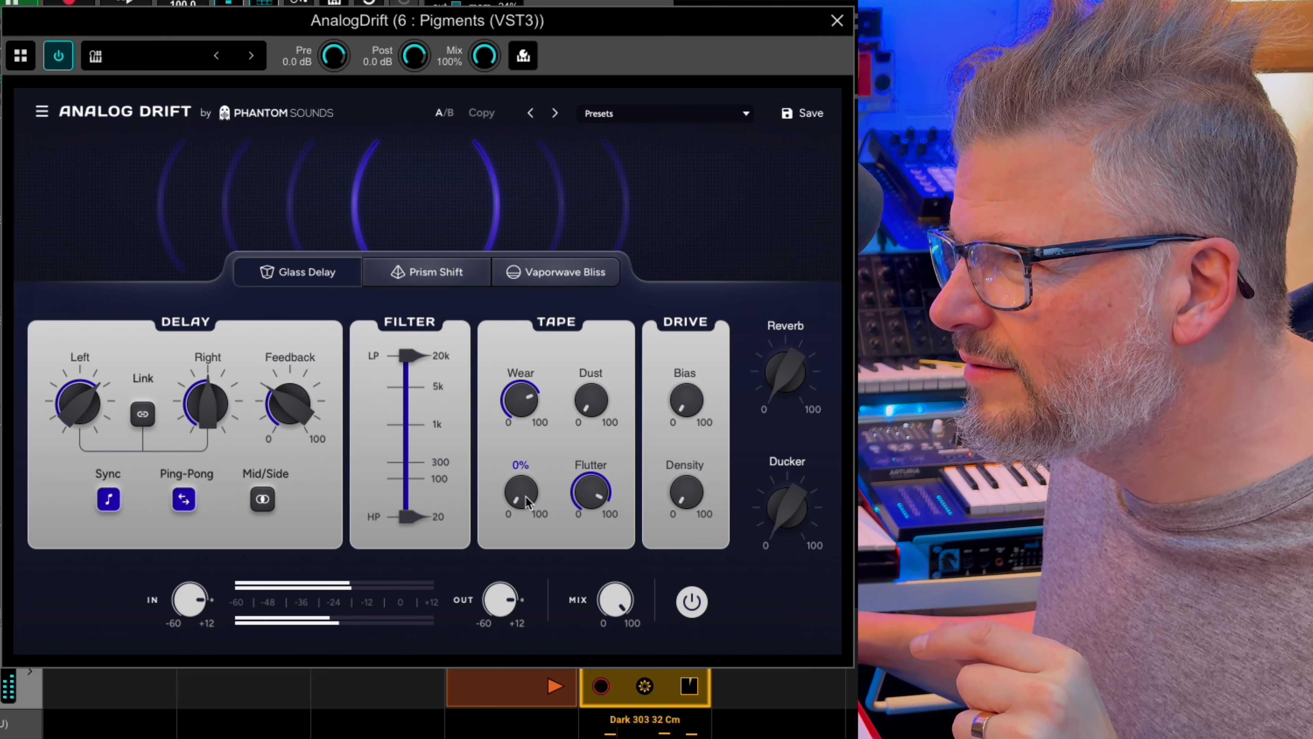
pyautogui.moveTo(519, 492); pyautogui.dragTo(531, 438)
pyautogui.moveTo(591, 506); pyautogui.dragTo(592, 548)
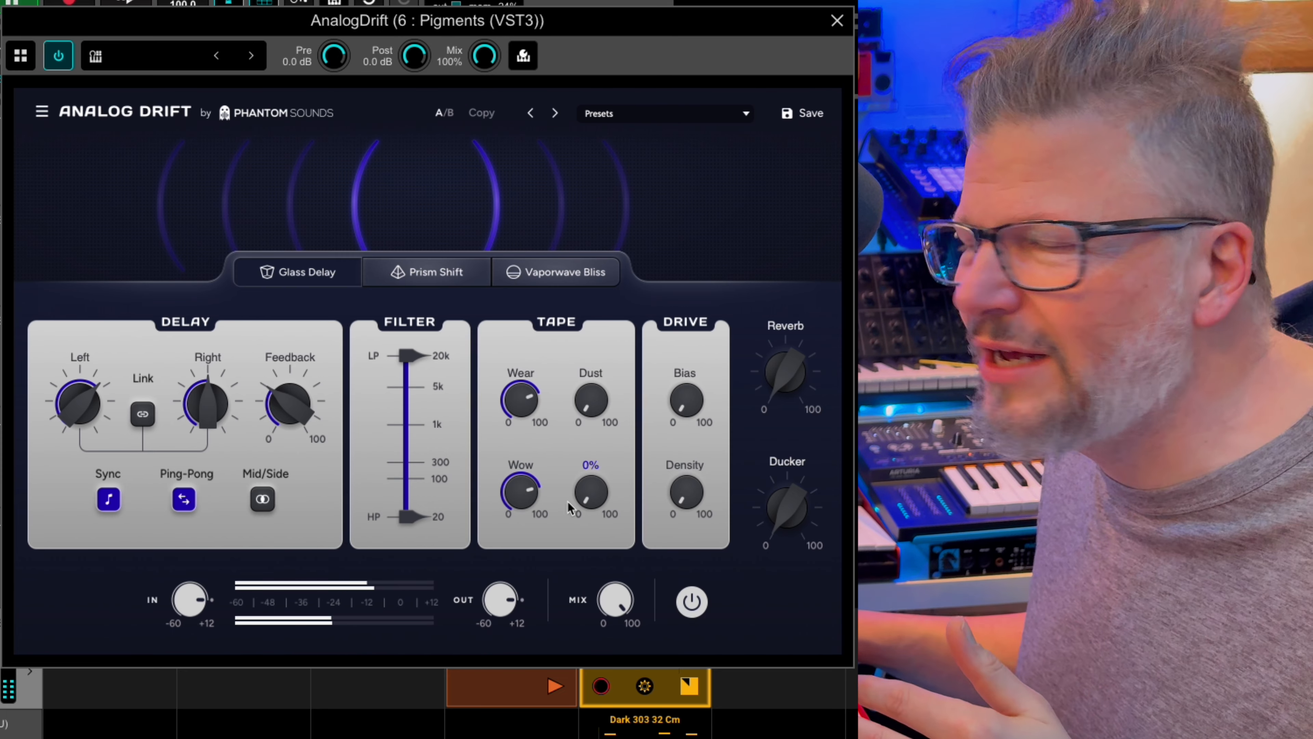
pyautogui.moveTo(518, 486)
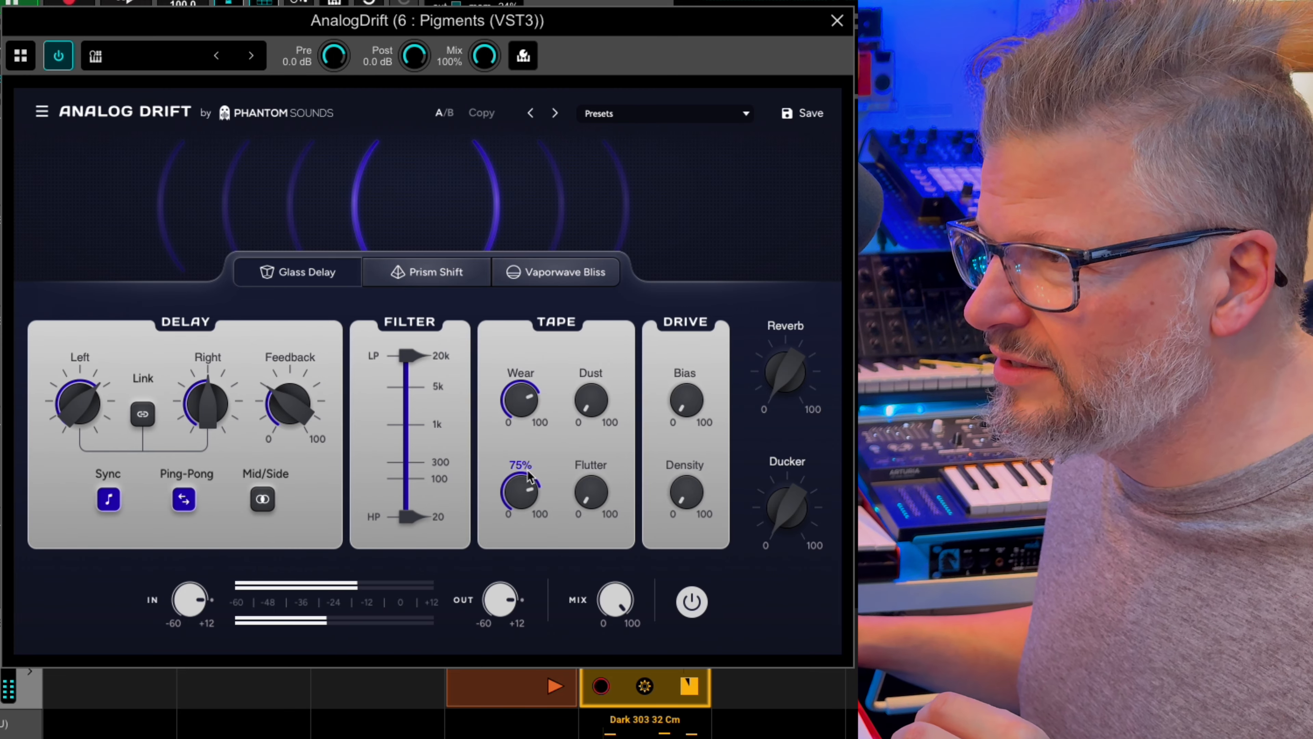
pyautogui.moveTo(524, 476); pyautogui.dragTo(506, 632)
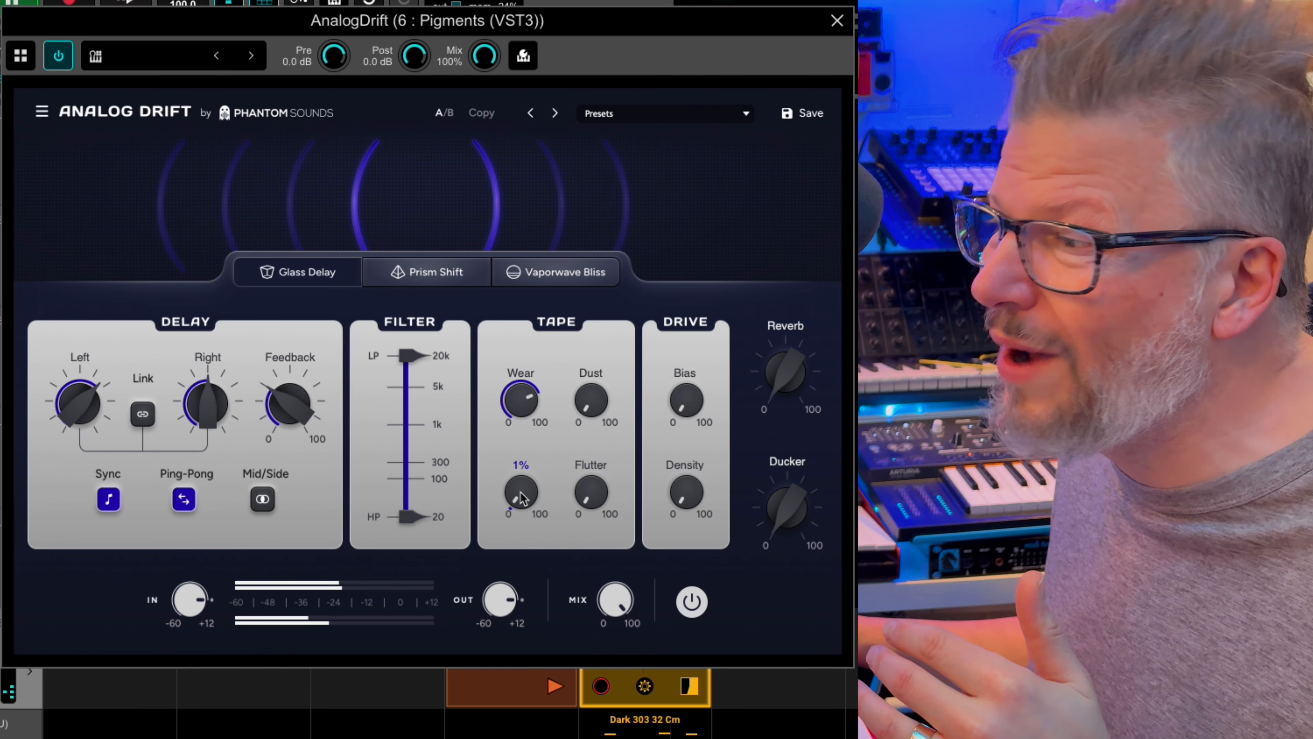
pyautogui.moveTo(594, 611); pyautogui.dragTo(606, 661)
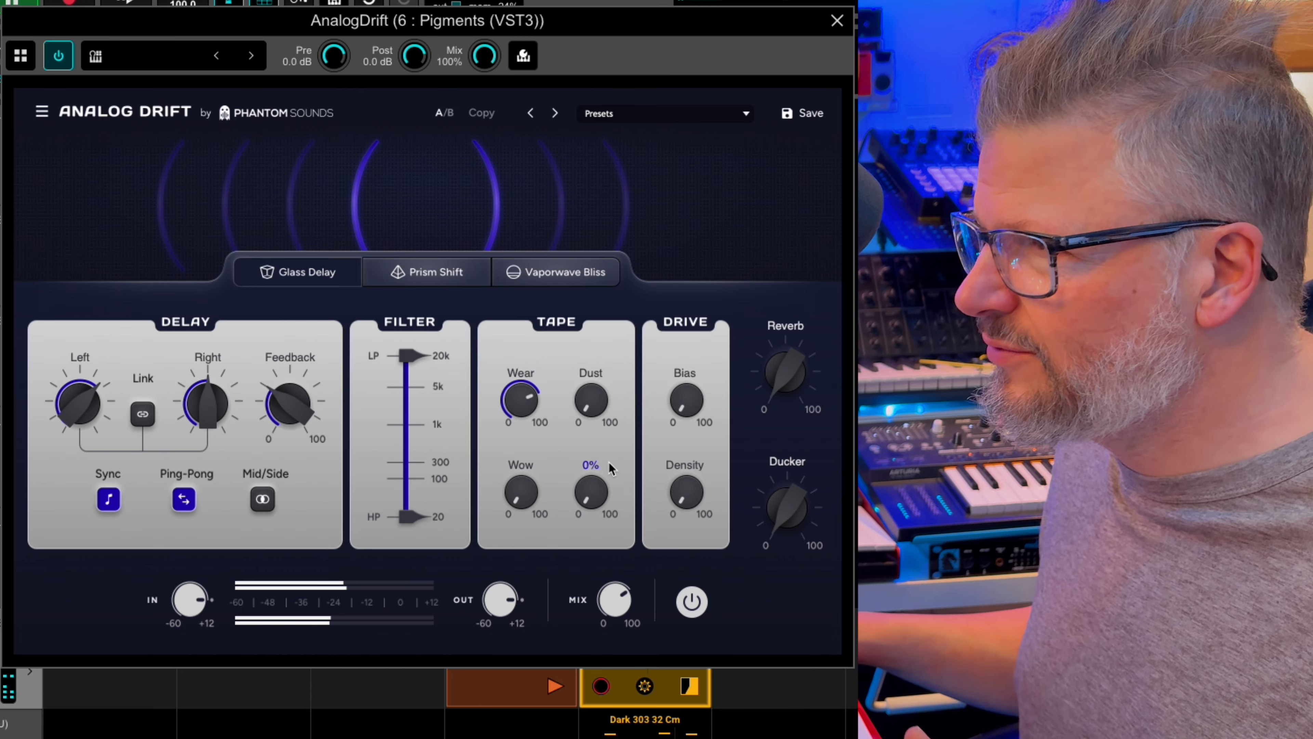
# Step: Raise the drive Bias and Density, and rebalance the tape section with less Wear, a little Dust and more Wow
pyautogui.moveTo(664, 398); pyautogui.dragTo(733, 309)
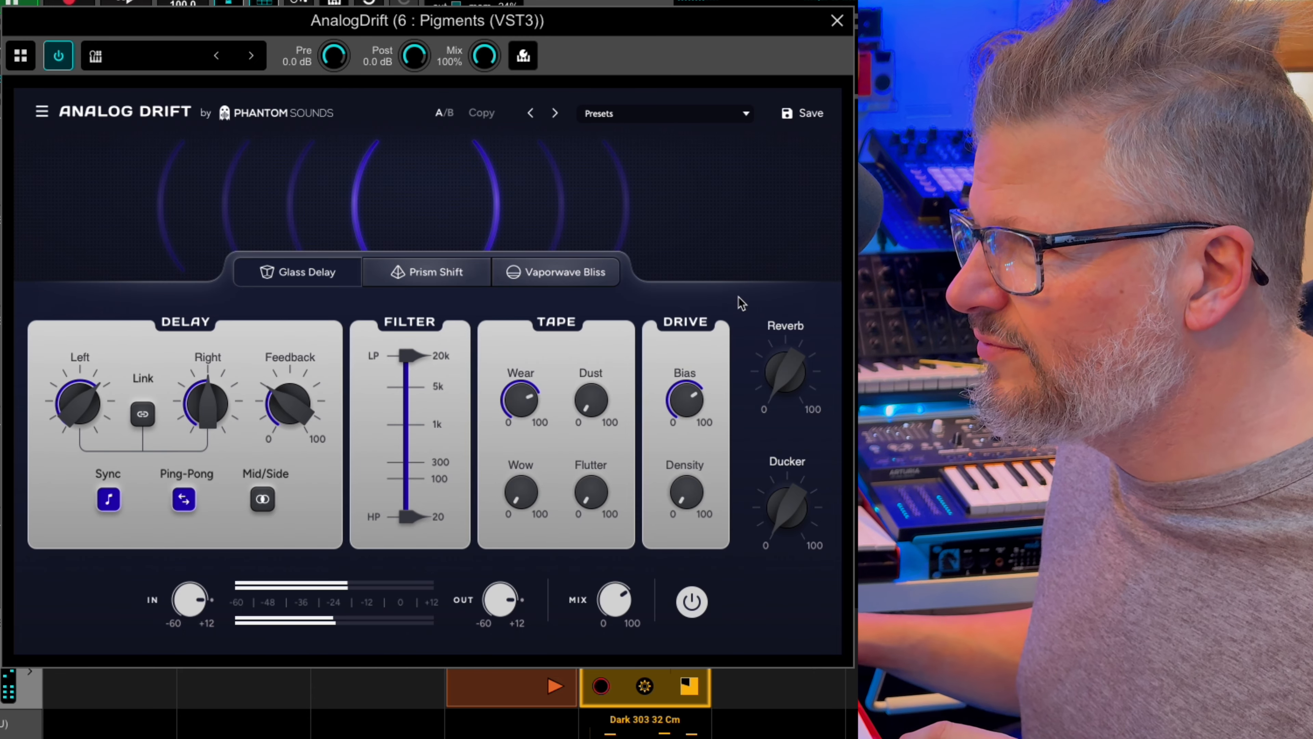
pyautogui.moveTo(688, 480); pyautogui.dragTo(733, 353)
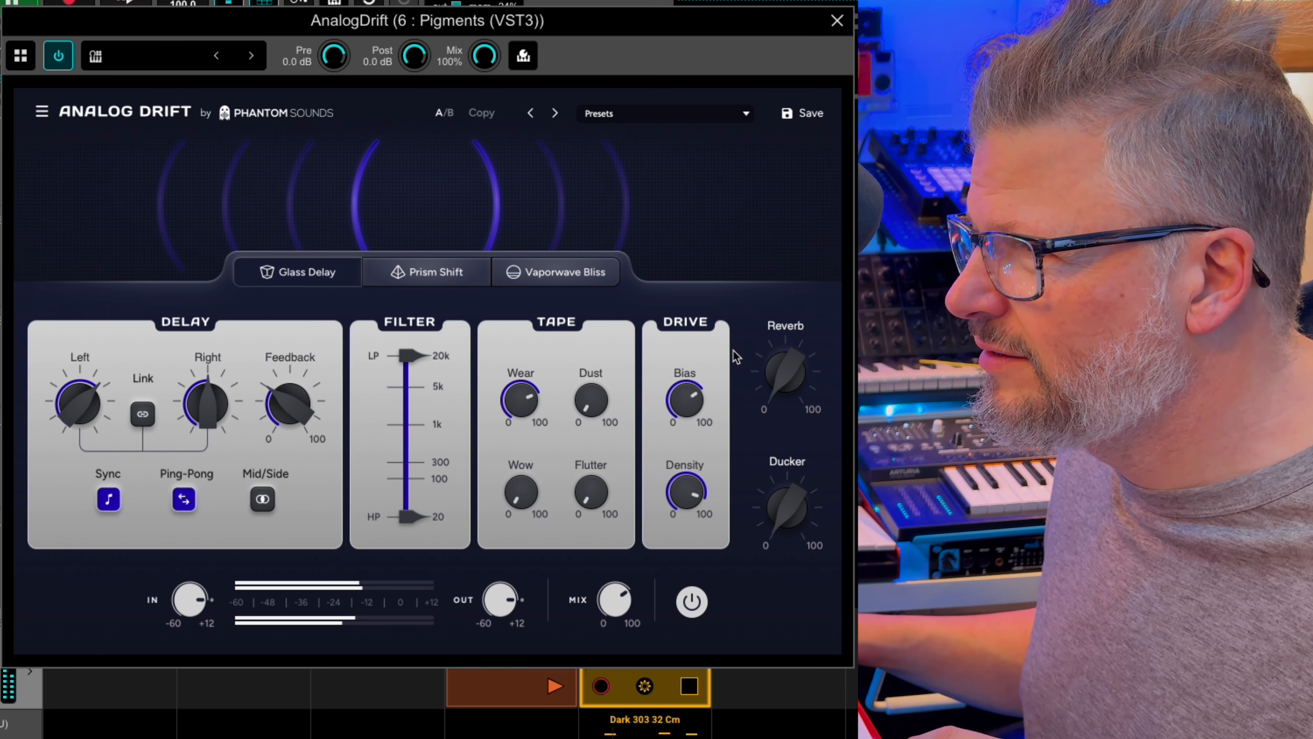
pyautogui.moveTo(592, 397); pyautogui.dragTo(610, 334)
pyautogui.moveTo(521, 492); pyautogui.dragTo(513, 462)
pyautogui.moveTo(590, 401); pyautogui.dragTo(588, 468)
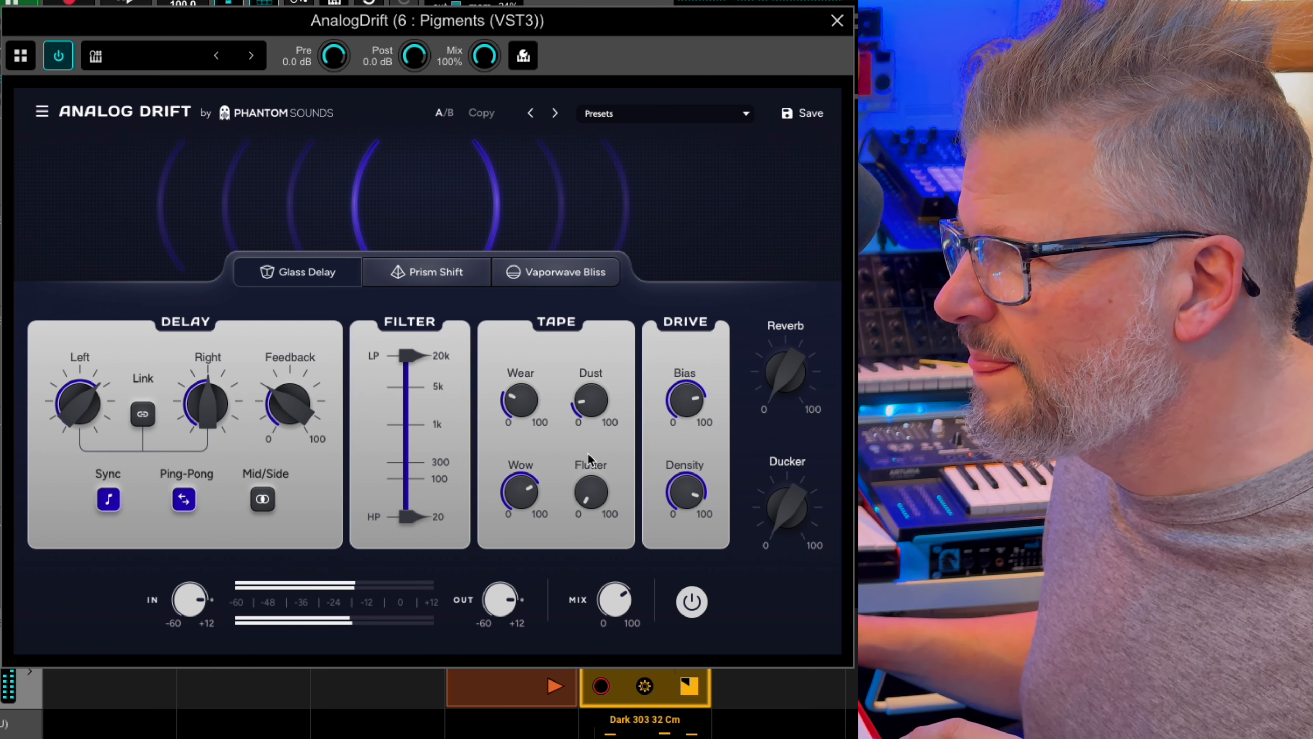
# Step: Raise the Reverb to 91% and fine-tune its amount
pyautogui.moveTo(812, 381); pyautogui.dragTo(833, 228)
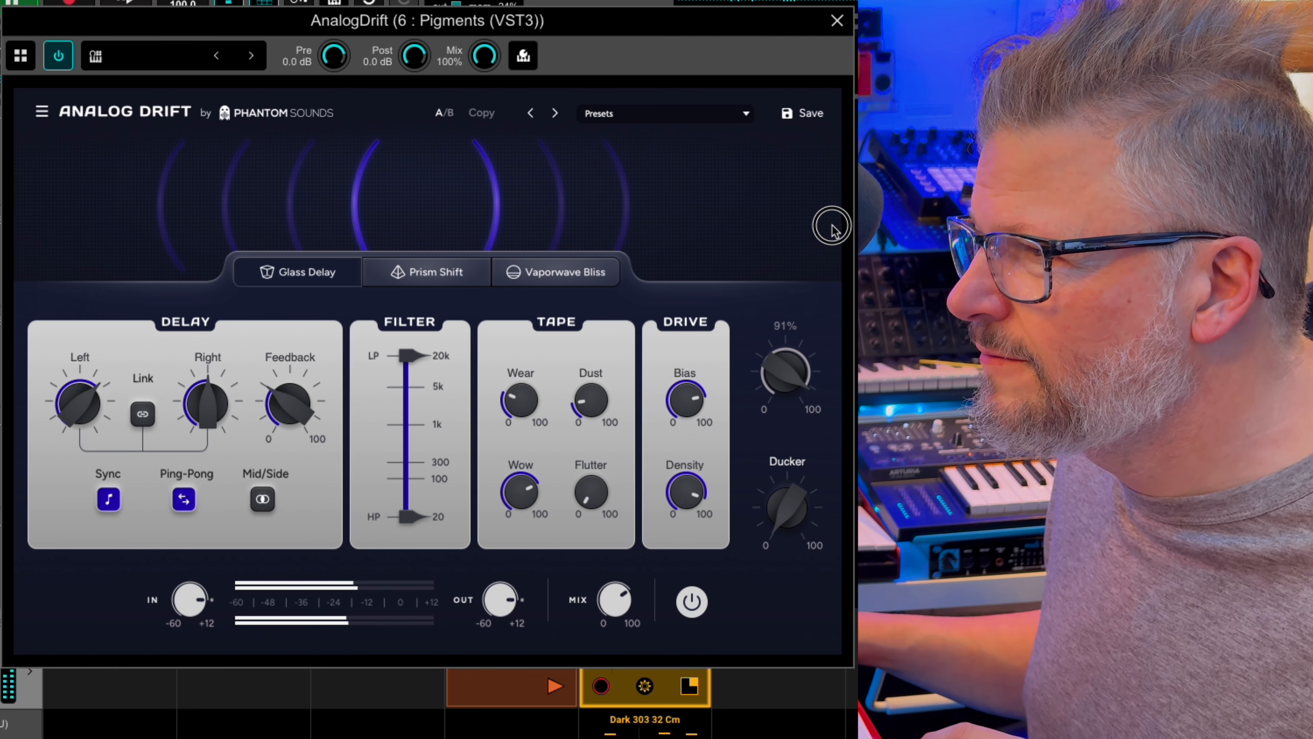
pyautogui.moveTo(783, 362); pyautogui.dragTo(780, 336)
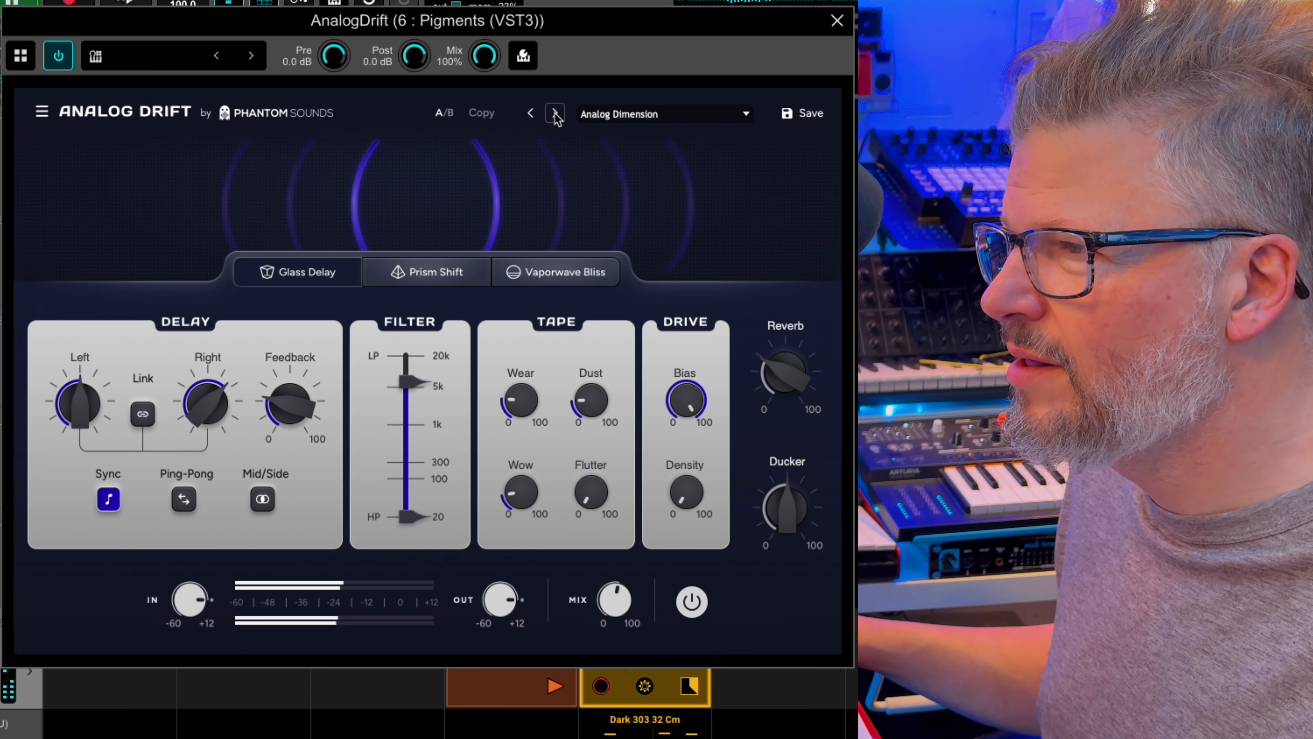
# Step: Audition the factory presets one after another from Analog Dimension through Bright Slap, Cassette Chorus and Ghost Pick up to Neon Chorus
pyautogui.click(555, 113)
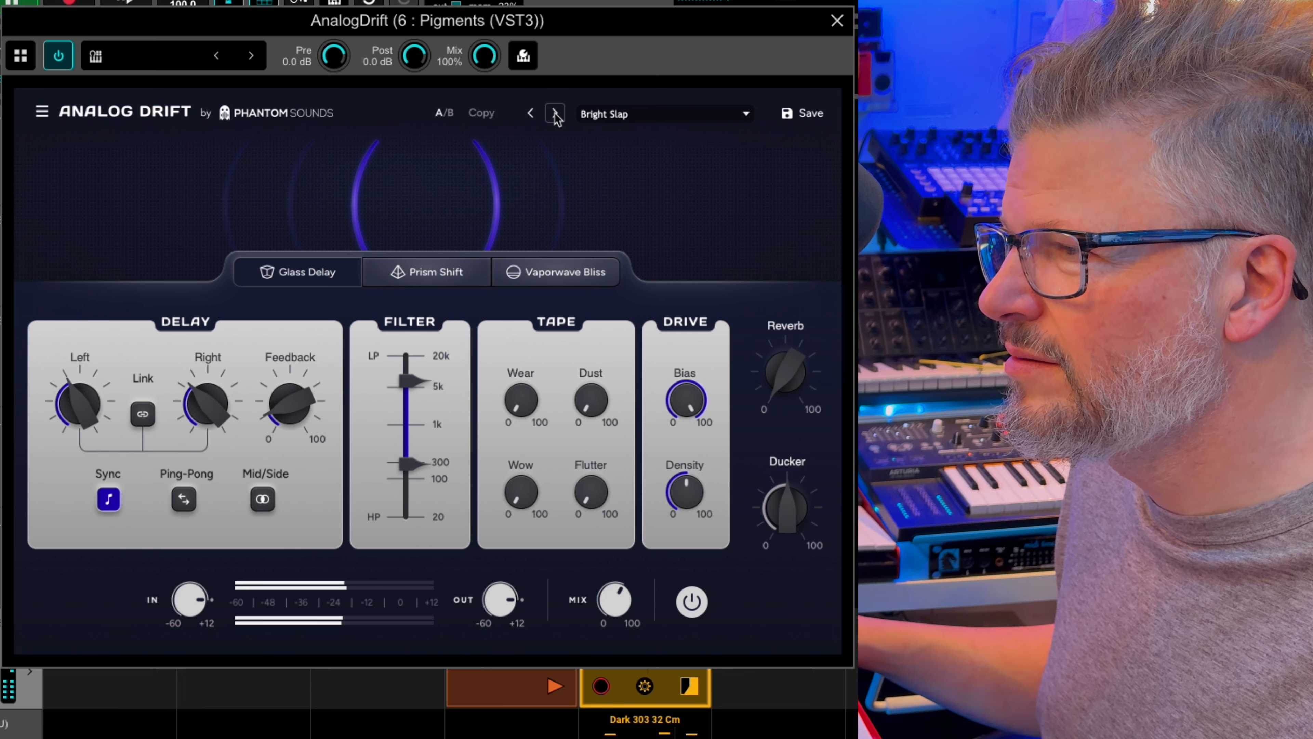
pyautogui.click(556, 113)
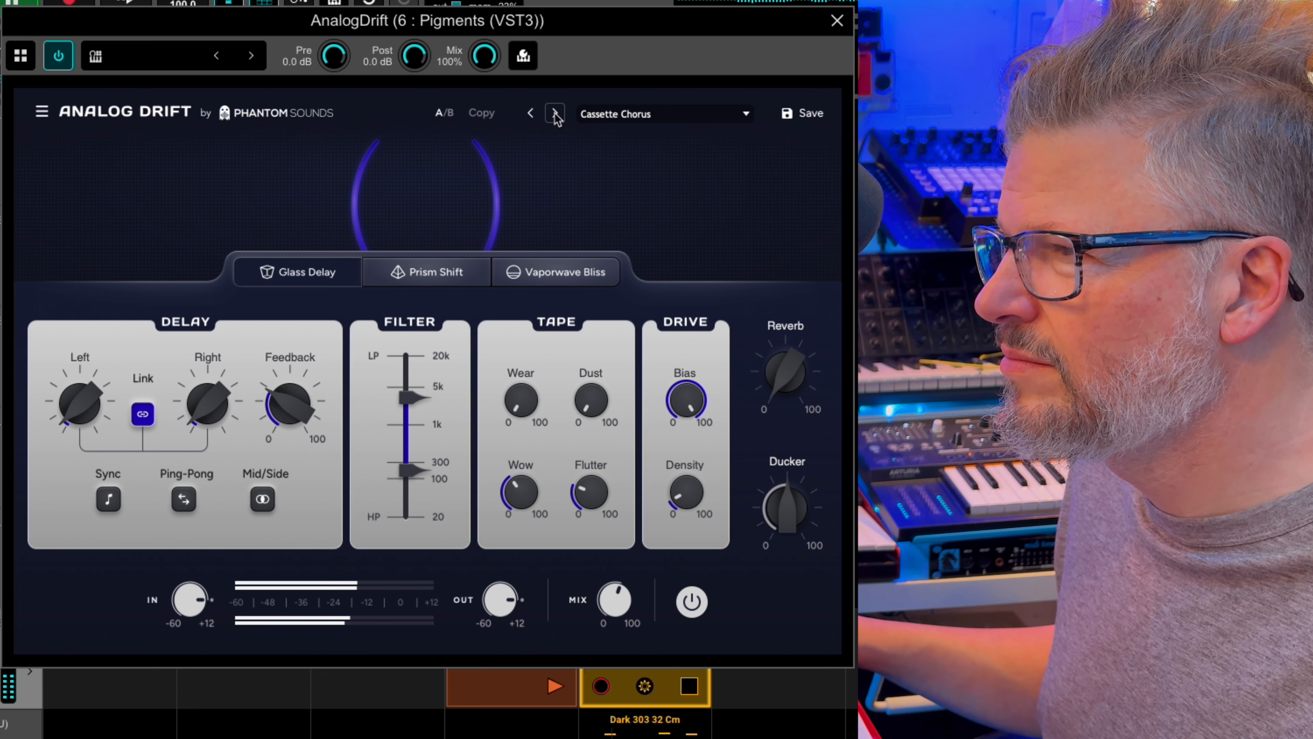
pyautogui.click(556, 113)
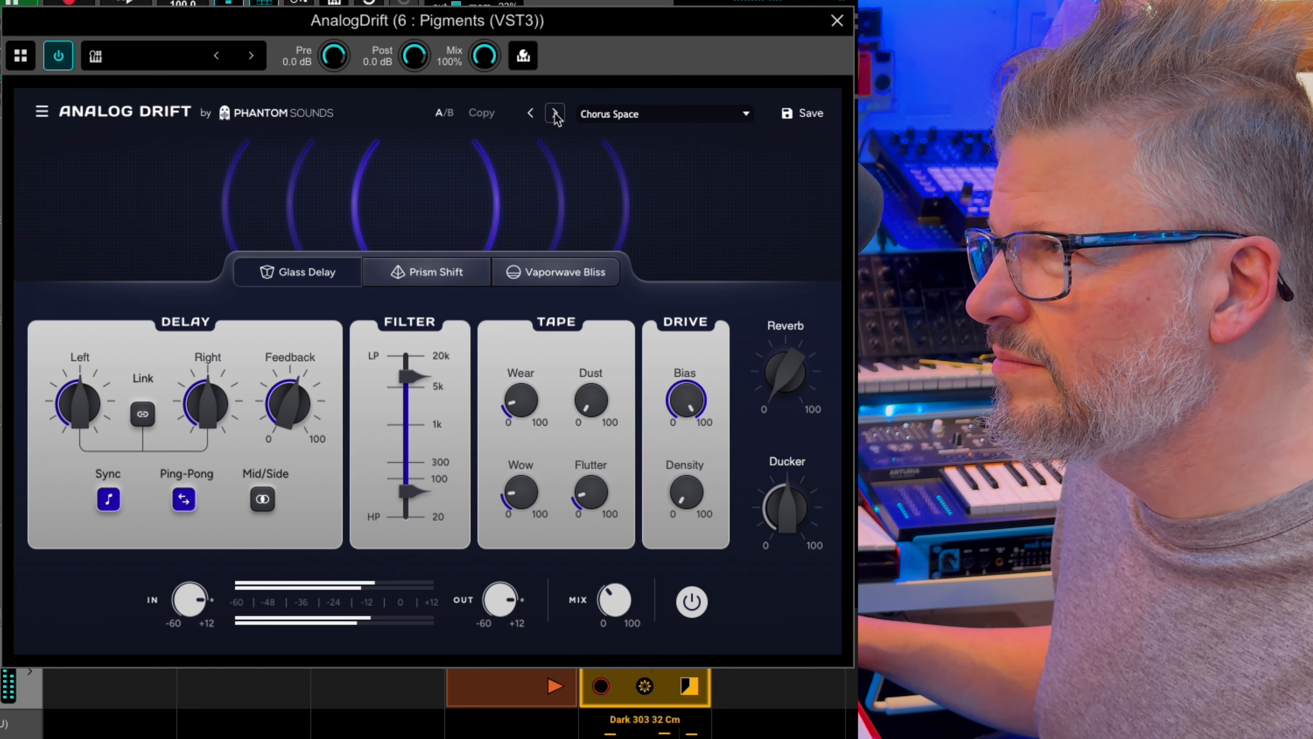
pyautogui.click(556, 113)
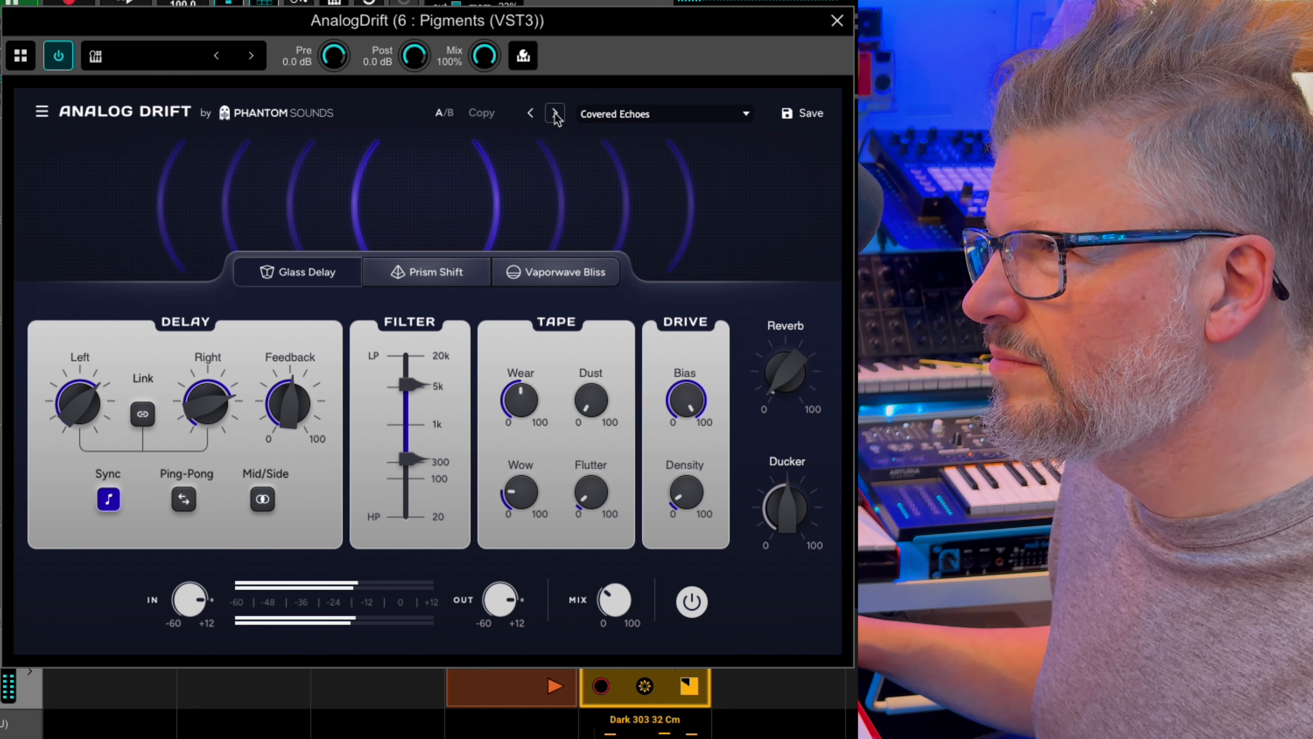
pyautogui.click(555, 113)
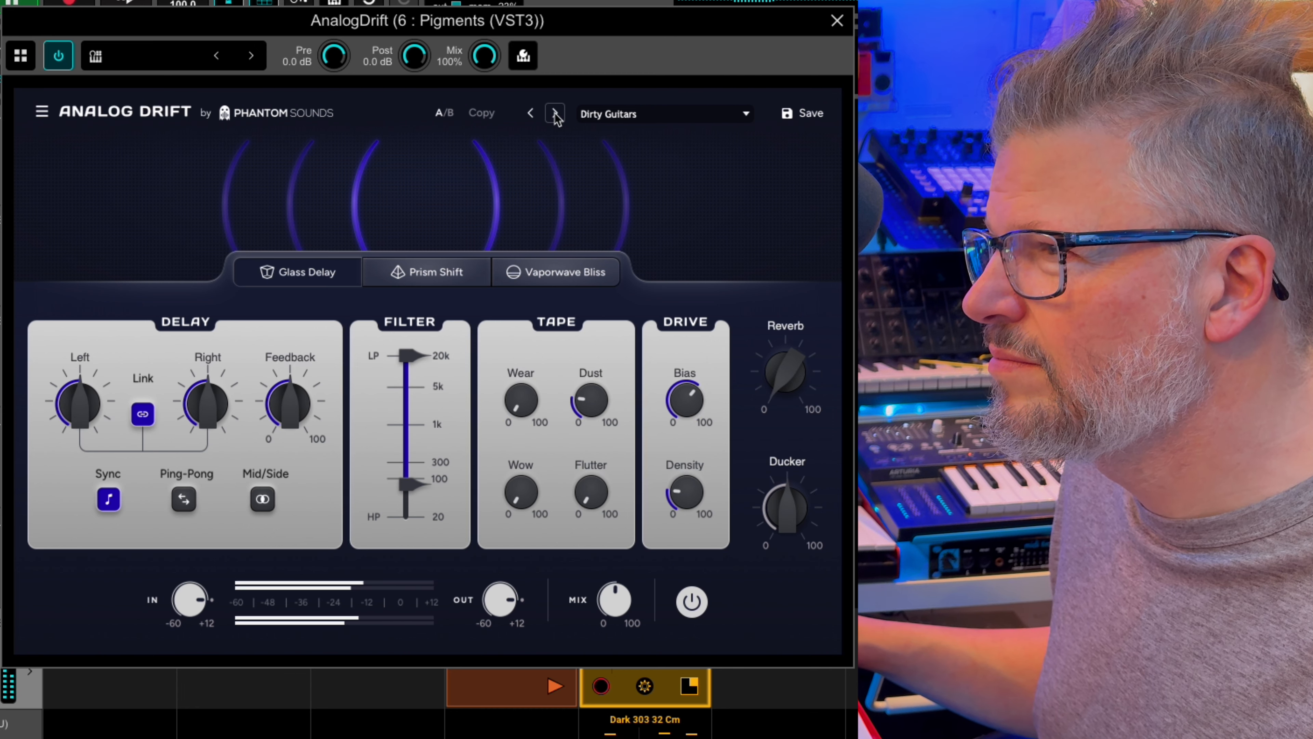
pyautogui.click(556, 113)
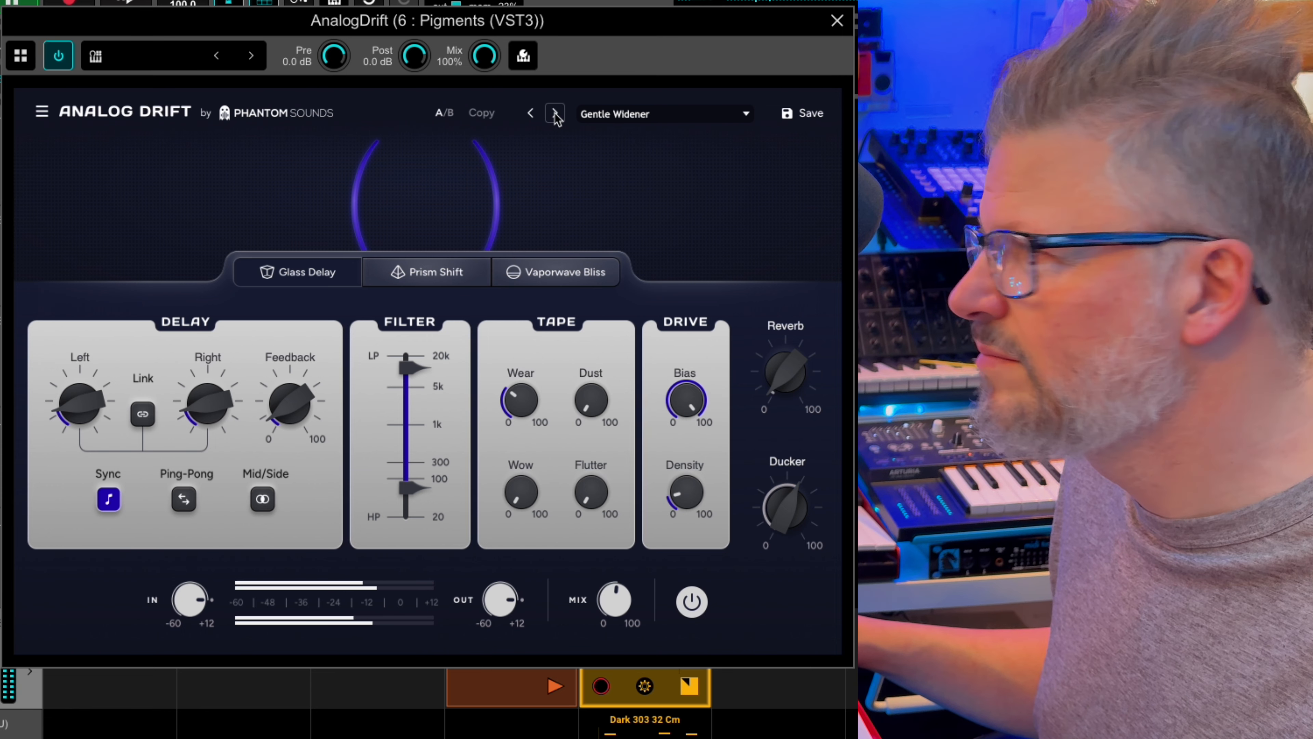
pyautogui.click(556, 113)
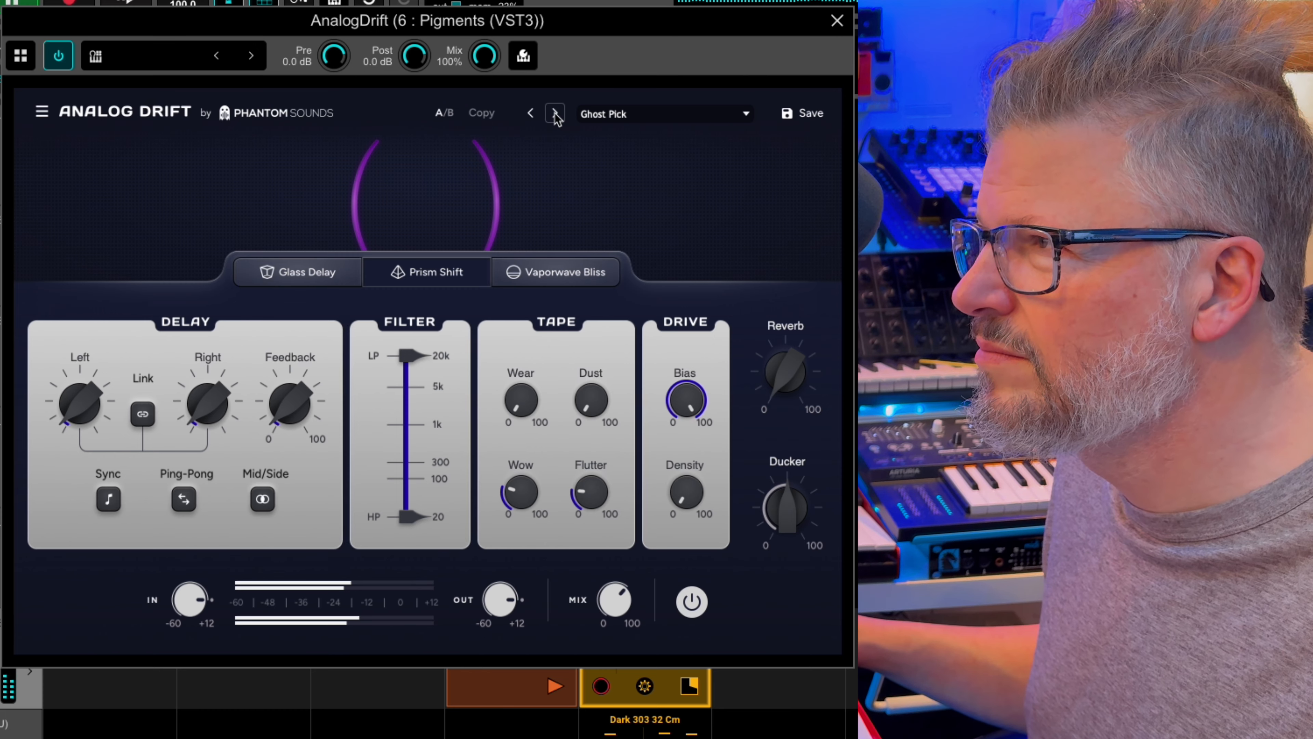
pyautogui.click(556, 113)
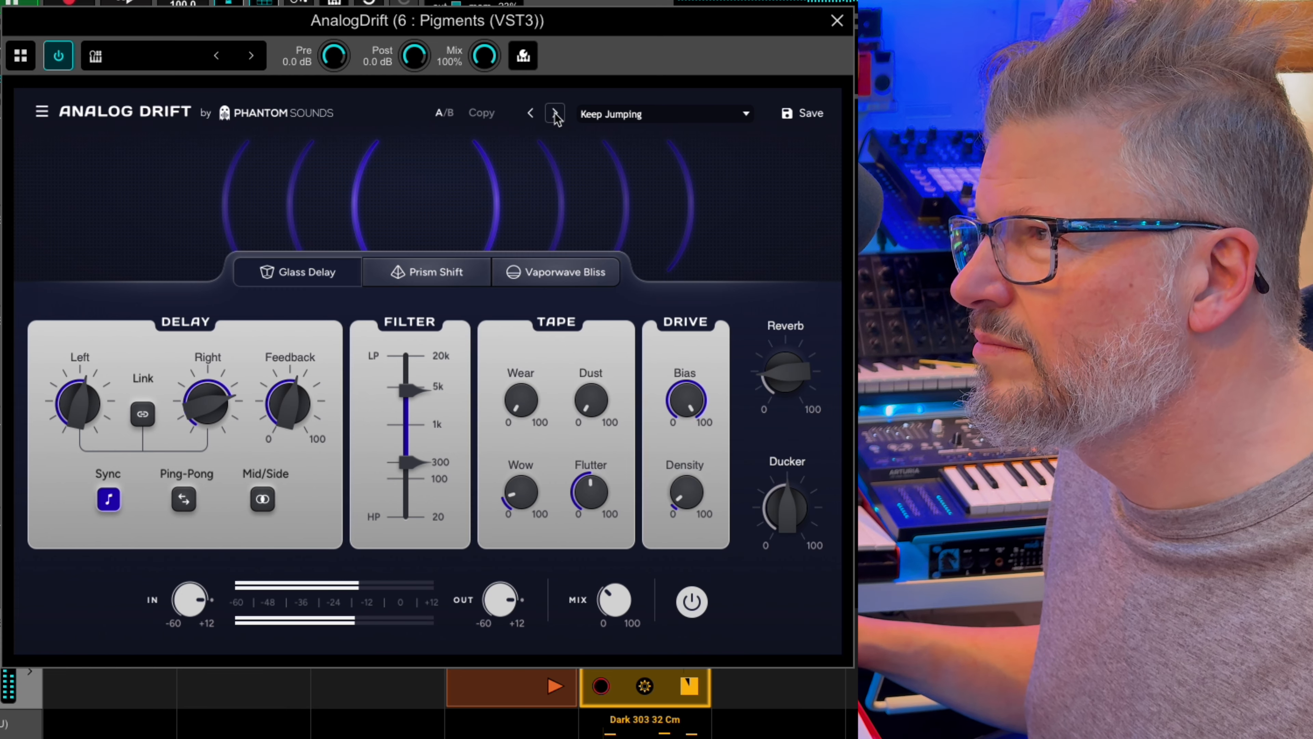
pyautogui.click(556, 113)
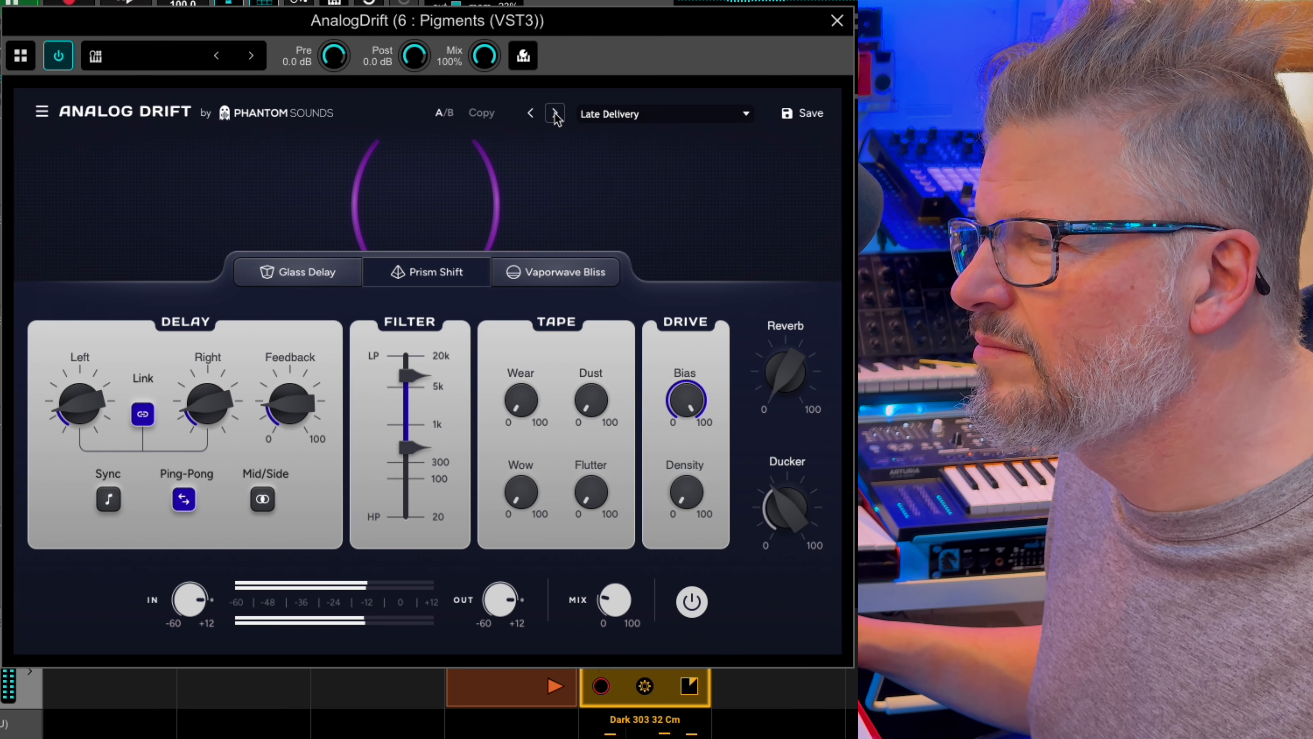
pyautogui.click(556, 114)
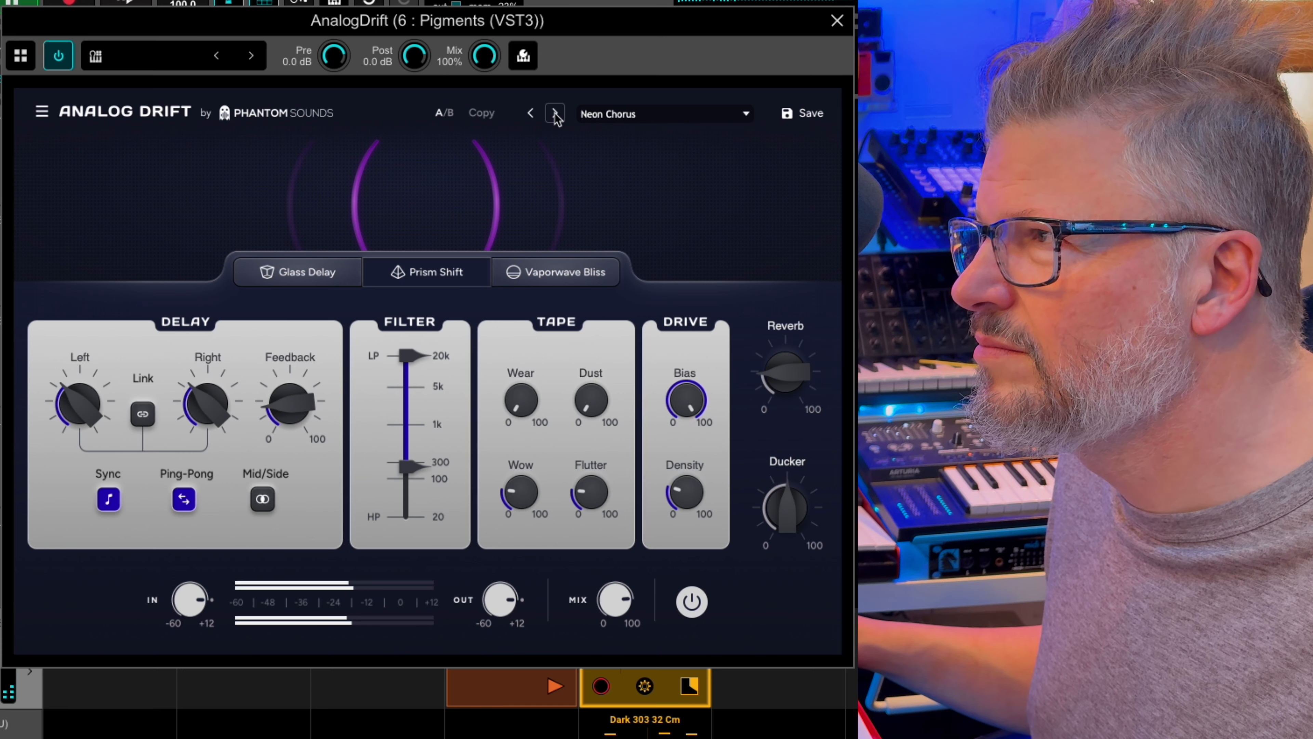
# Step: Audition the factory presets one after another from Old Rhythm through Resonant Guitar, Sleepy Steps, Spring Echo and Zipper Echo to A Little Far and beyond
pyautogui.click(556, 113)
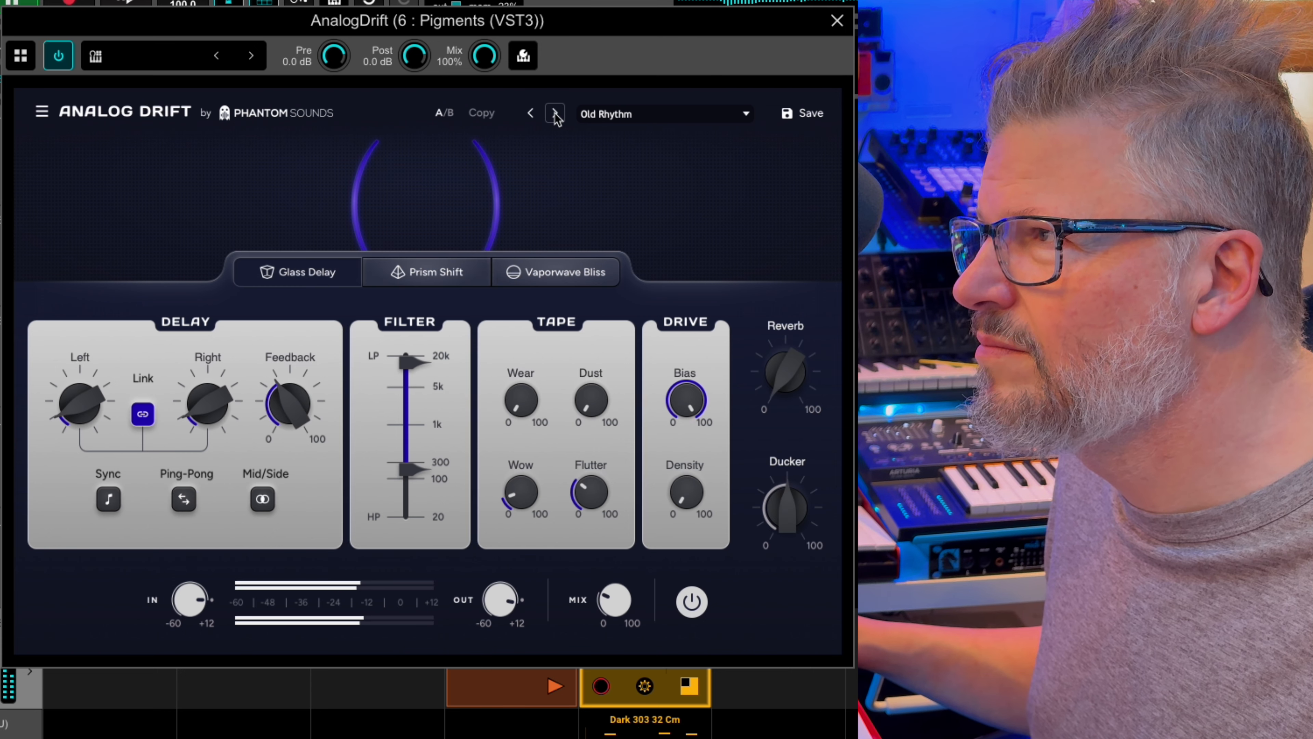
pyautogui.click(555, 113)
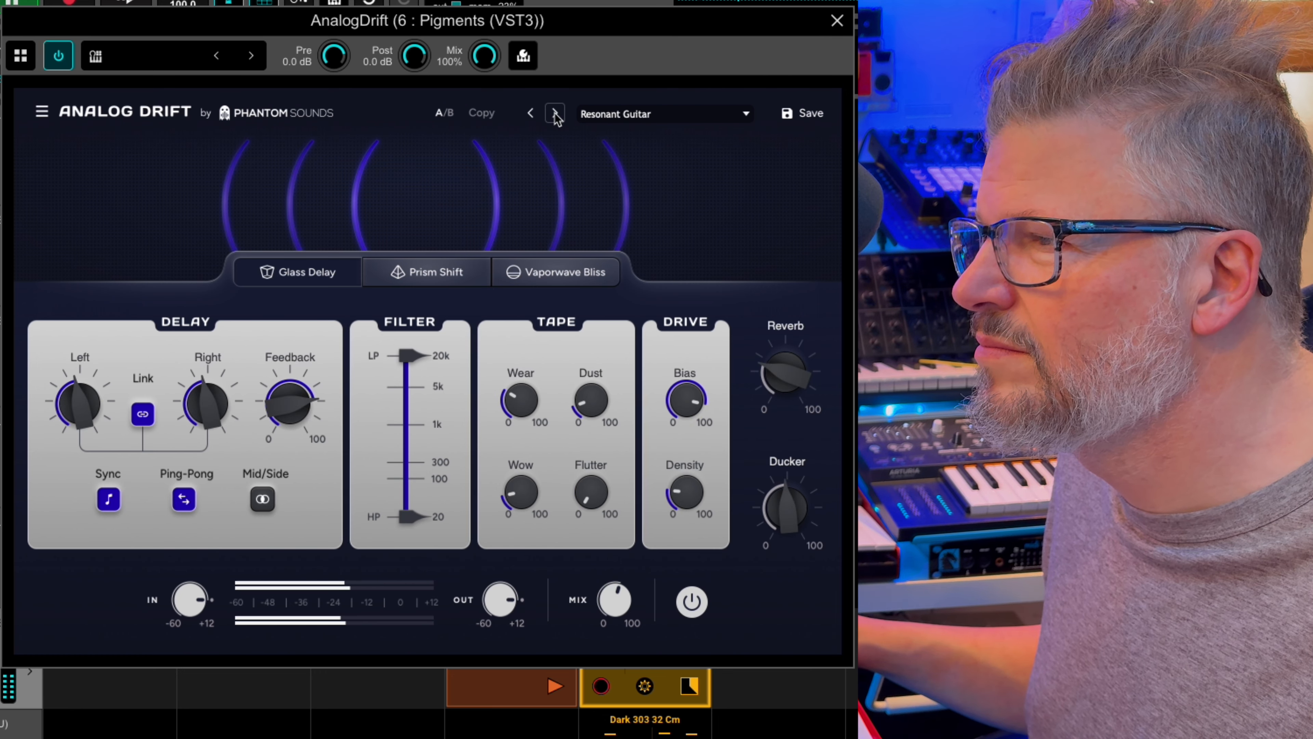
pyautogui.click(556, 113)
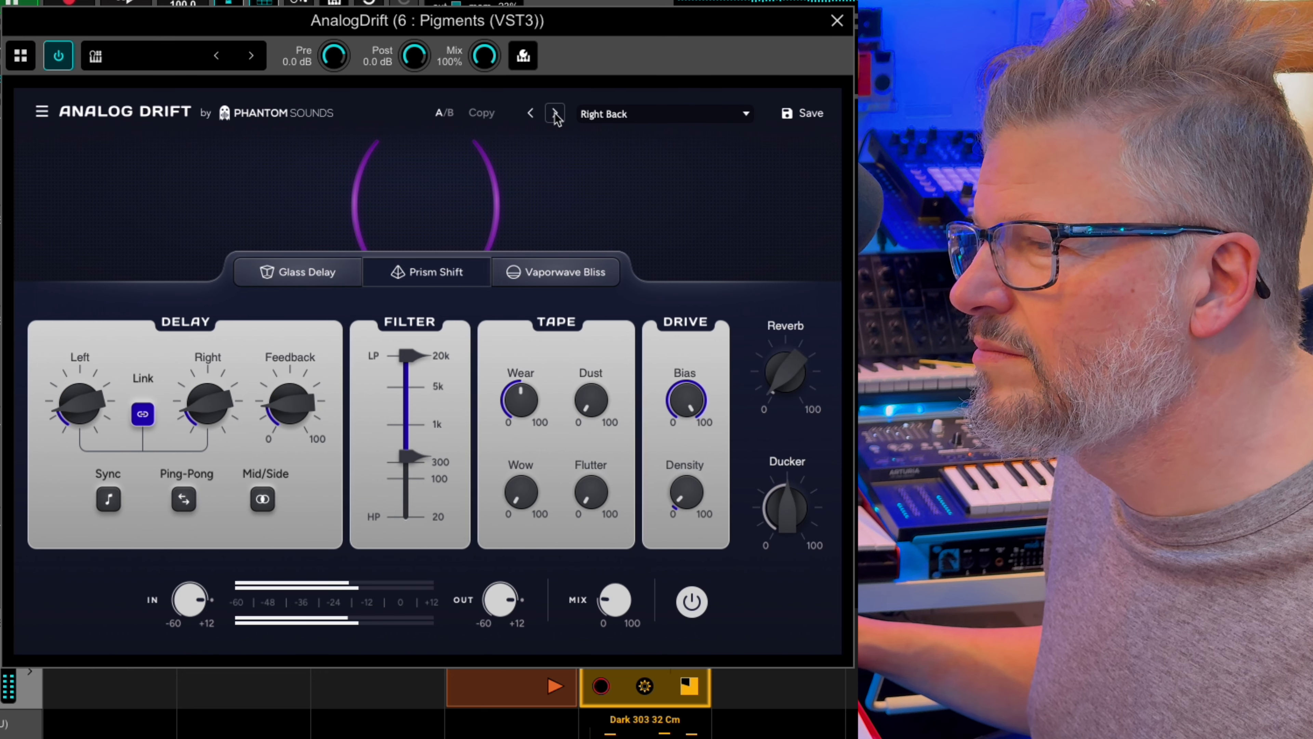
pyautogui.click(556, 114)
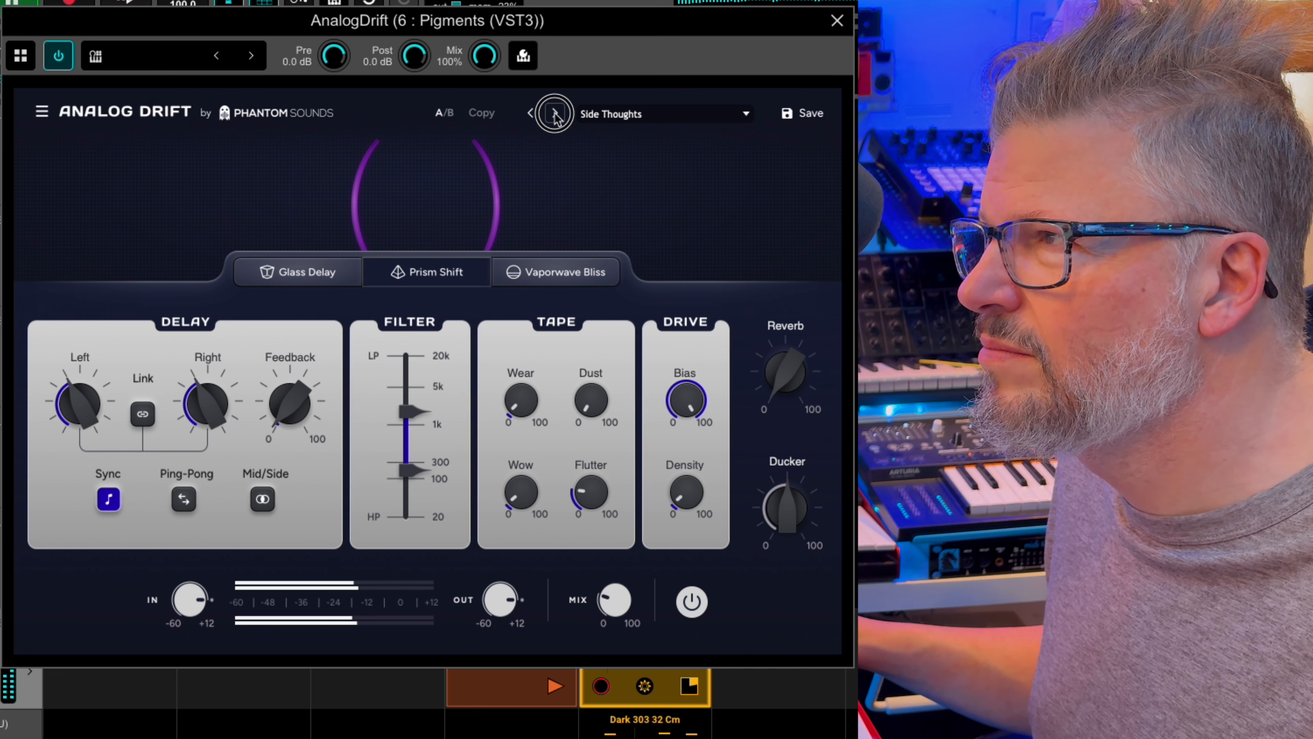
pyautogui.click(556, 114)
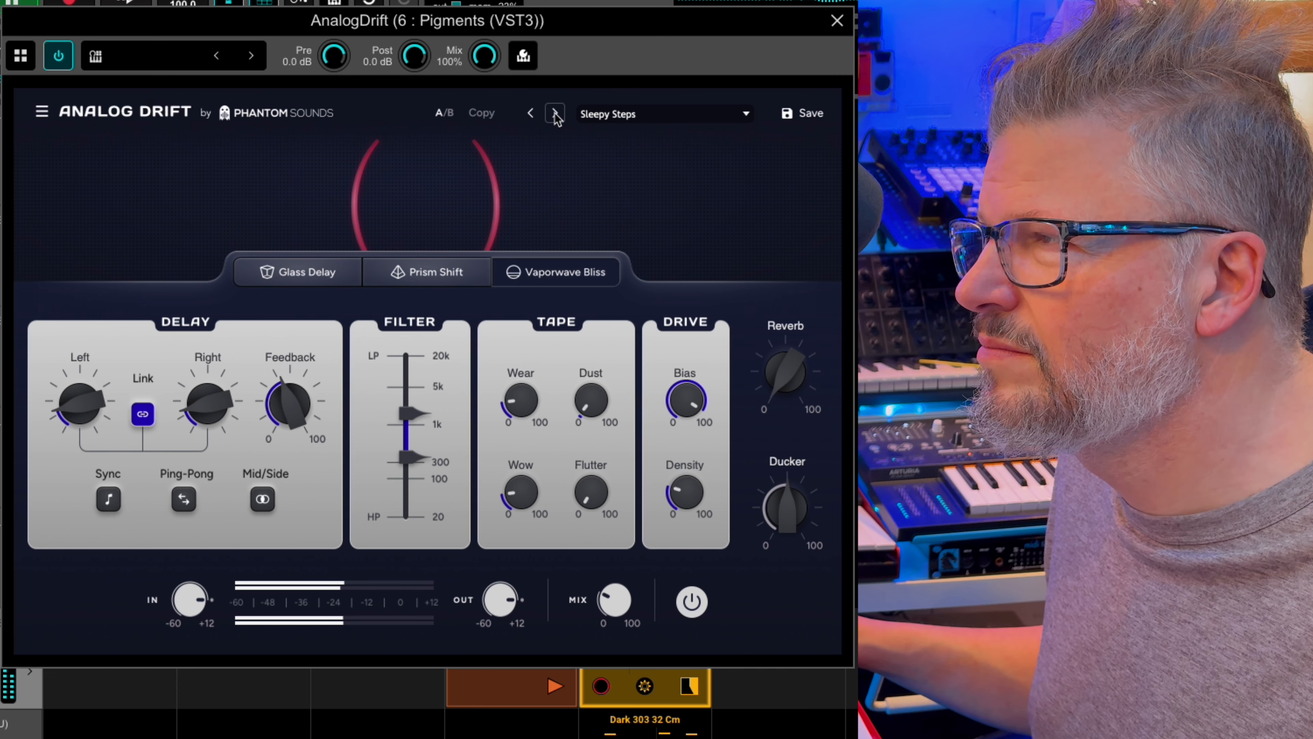
pyautogui.click(556, 114)
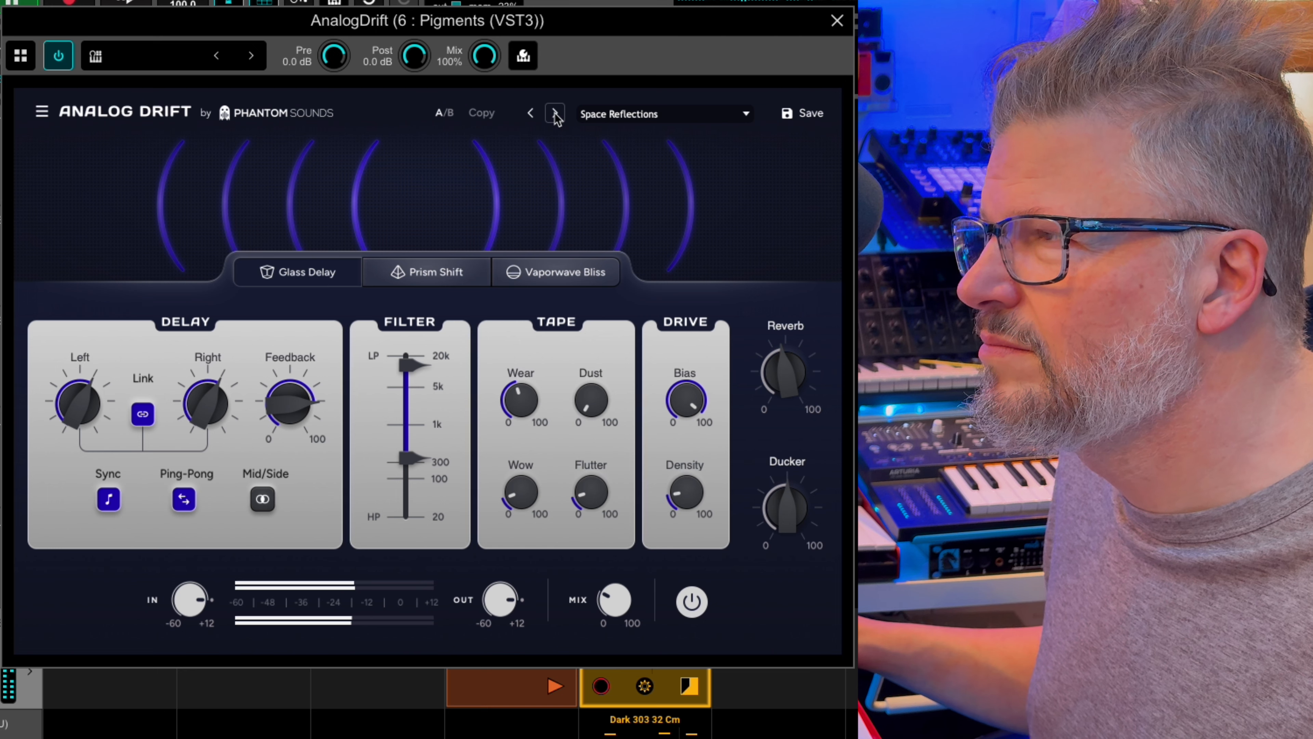
pyautogui.click(555, 113)
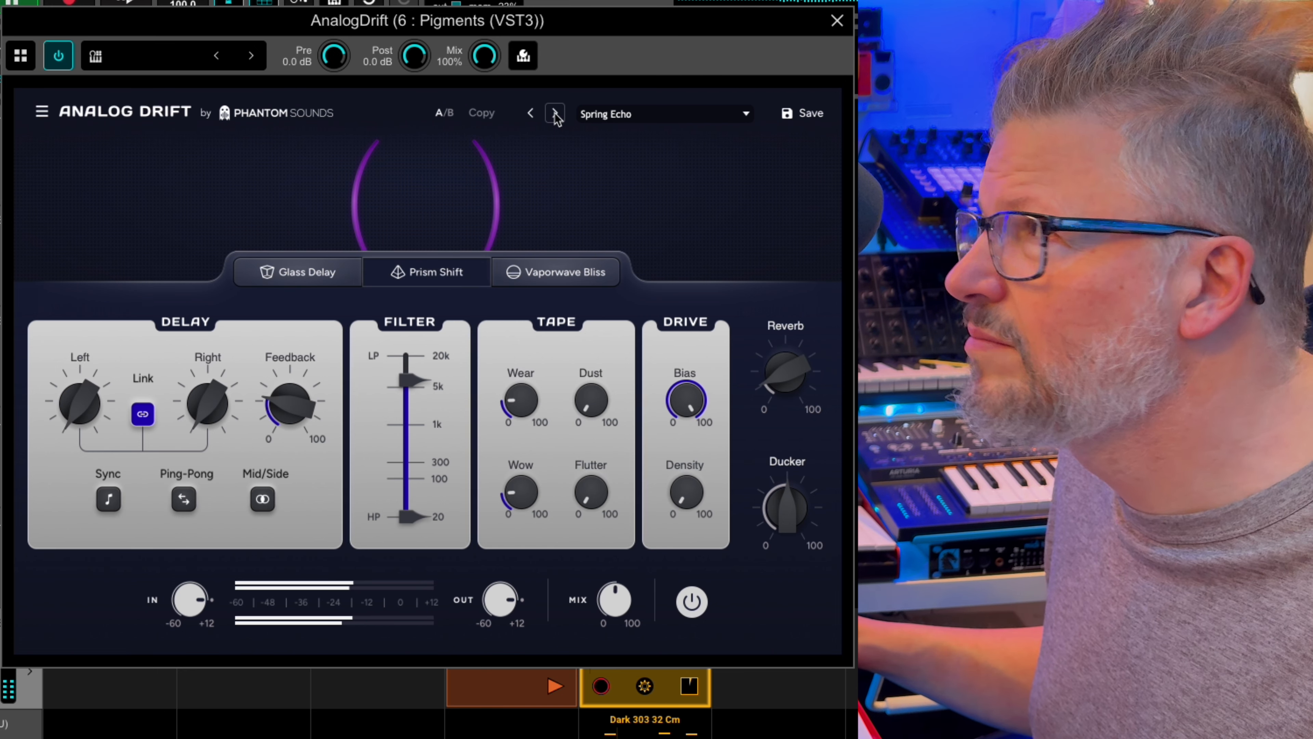
pyautogui.click(556, 114)
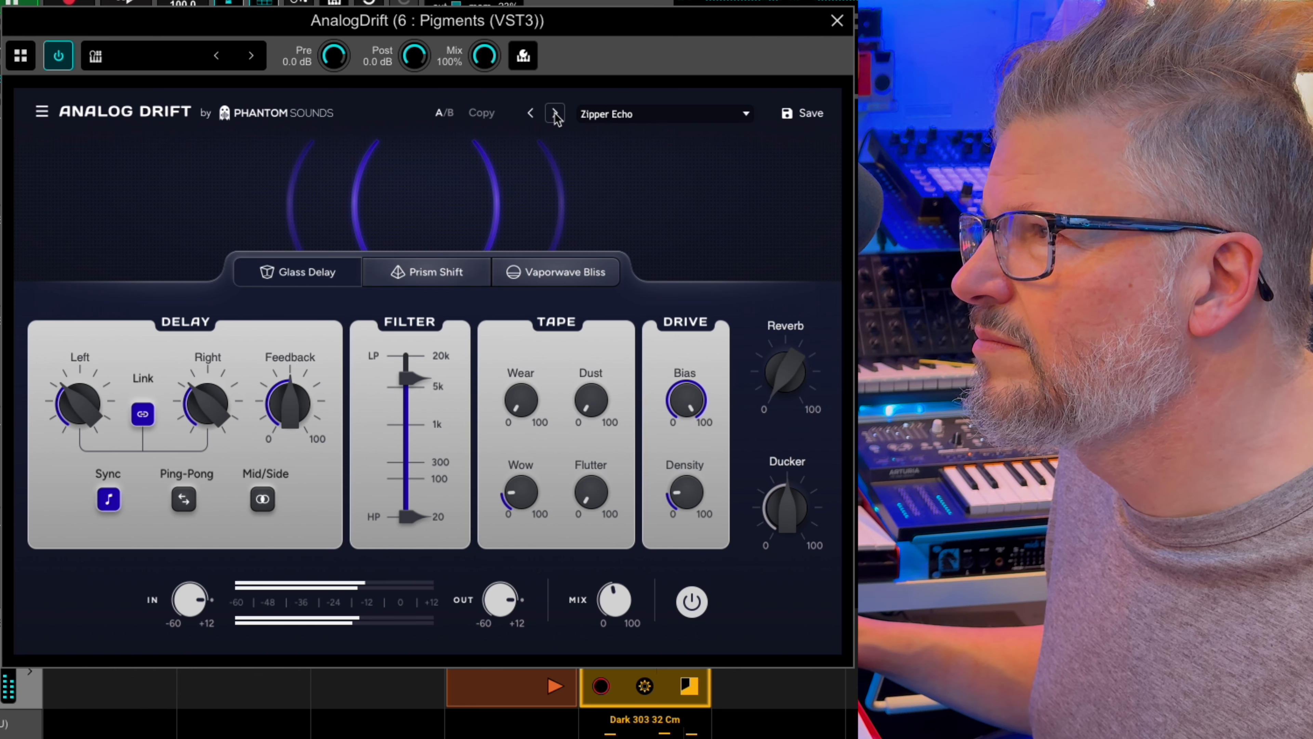
pyautogui.click(556, 114)
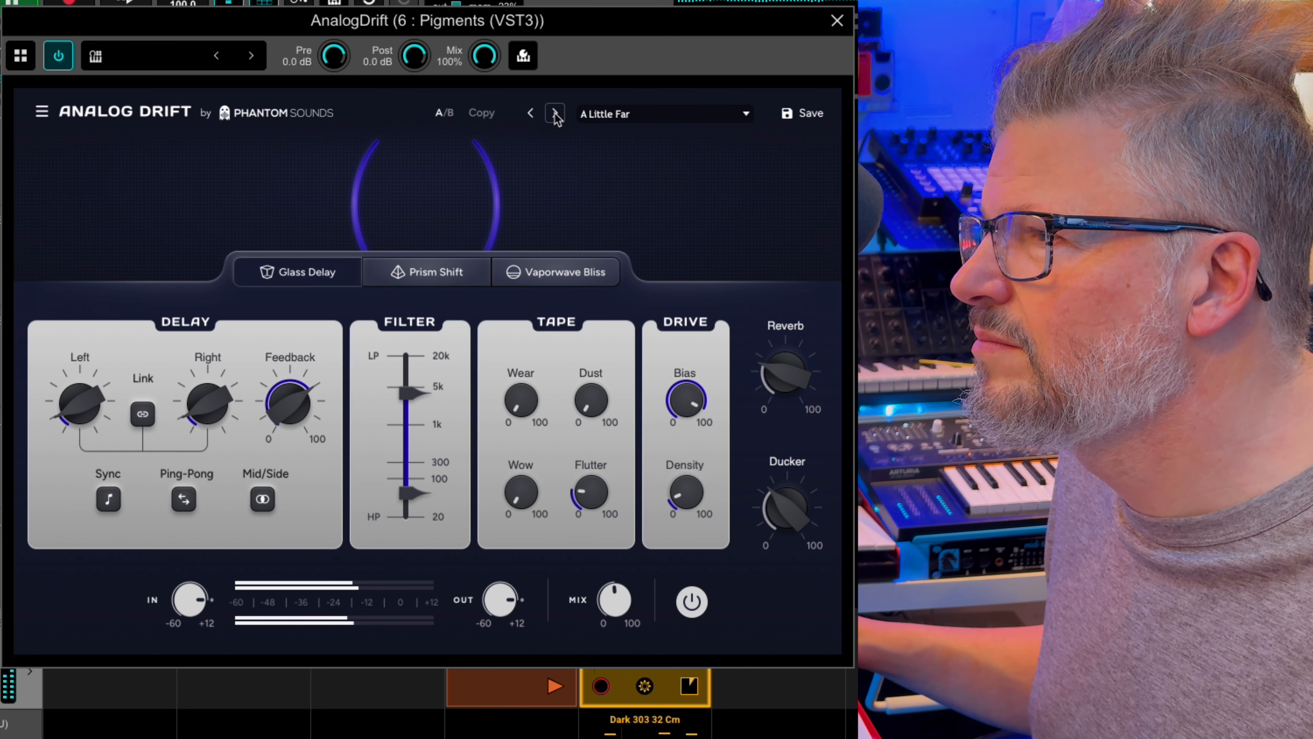
pyautogui.click(555, 114)
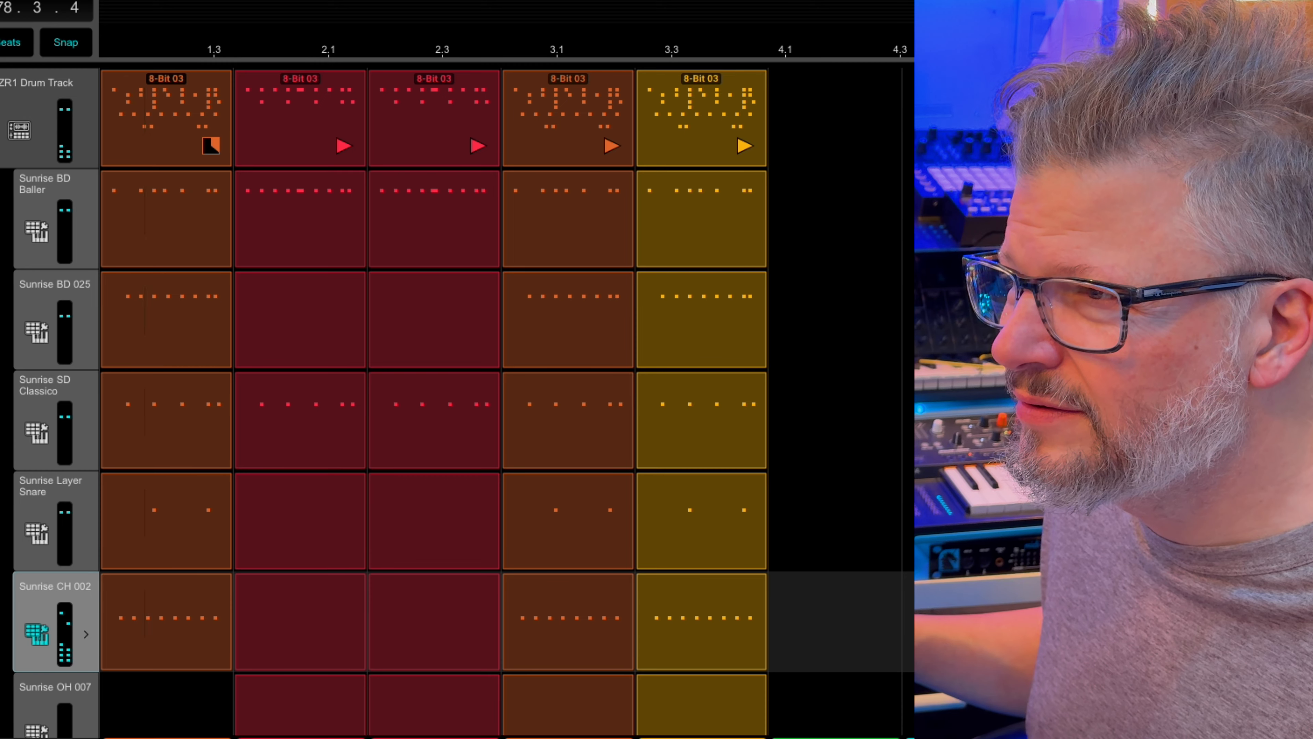
# Step: Open Analog Drift on the Sunrise SD Classico drum track and switch its character to Vaporwave Bliss
pyautogui.click(55, 318)
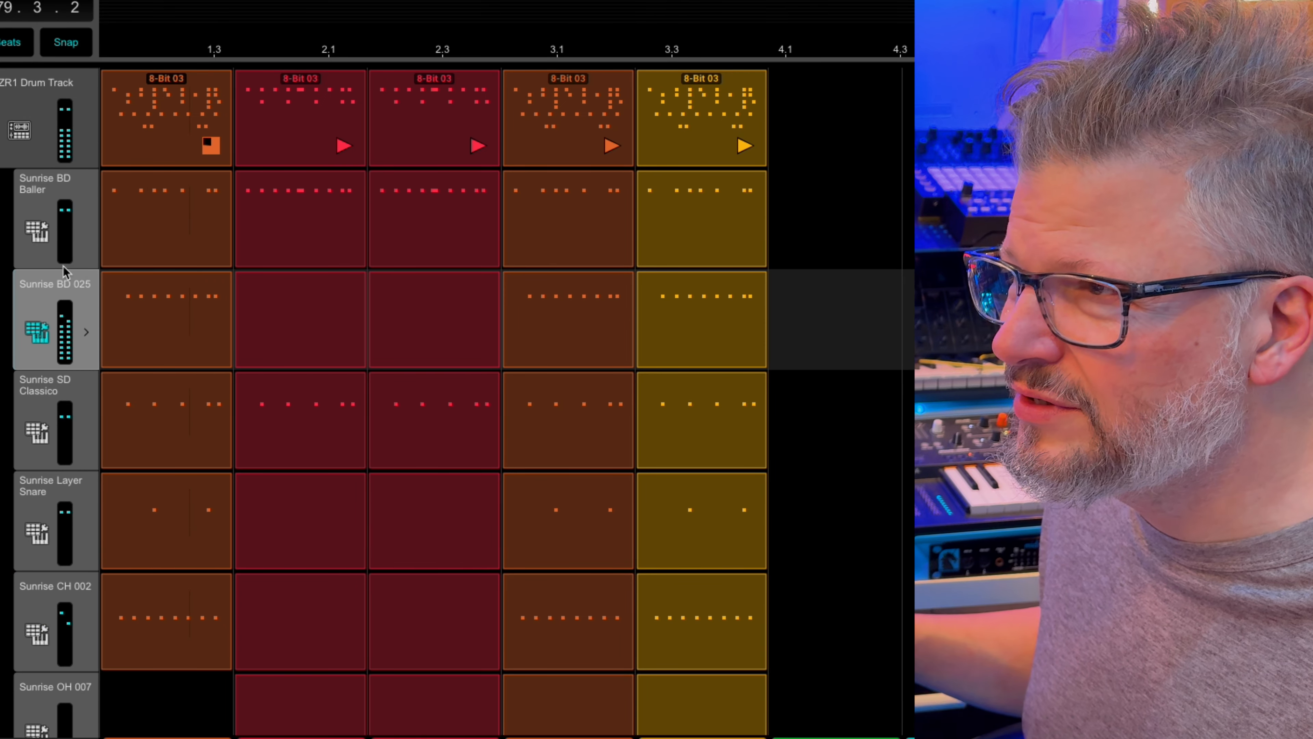
pyautogui.click(55, 419)
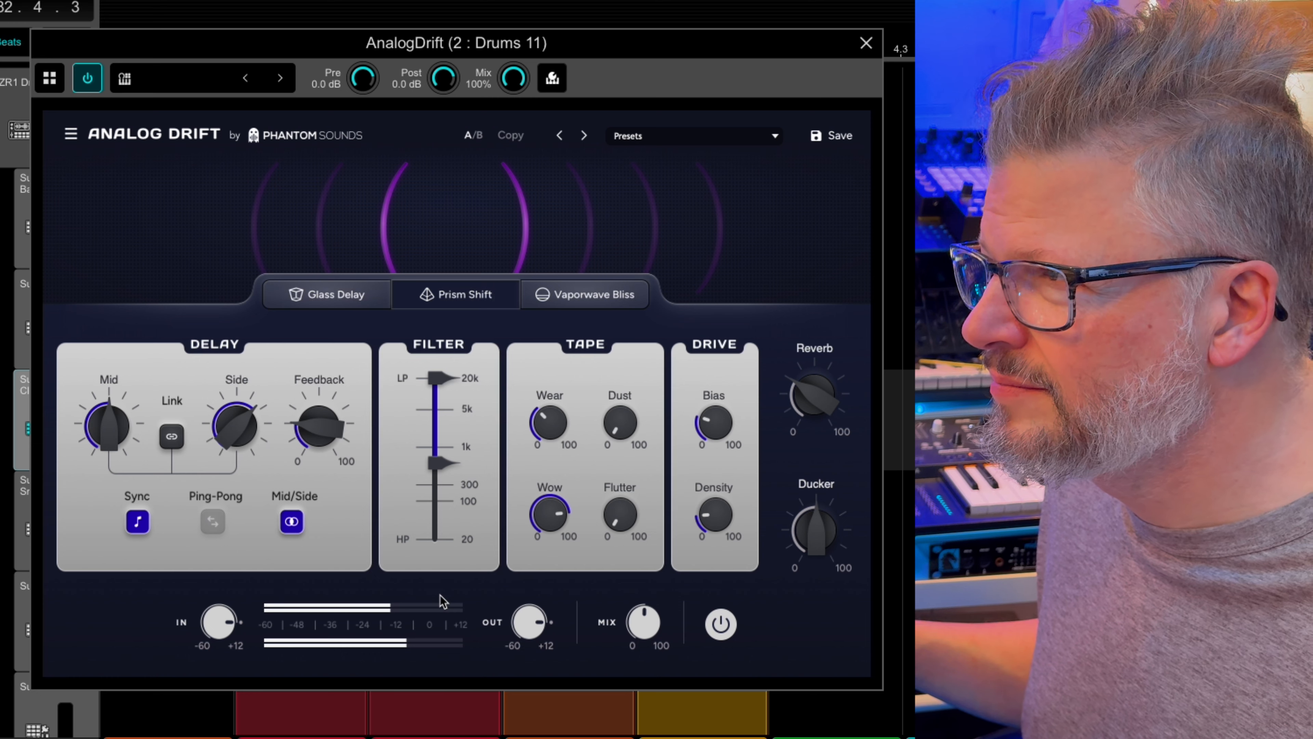
pyautogui.click(582, 292)
# Step: Raise the Feedback, shorten the Mid delay and set the Side delay to 1/4T, and turn off Mid/Side mode
pyautogui.moveTo(320, 389); pyautogui.dragTo(324, 382)
pyautogui.moveTo(106, 429); pyautogui.dragTo(106, 465)
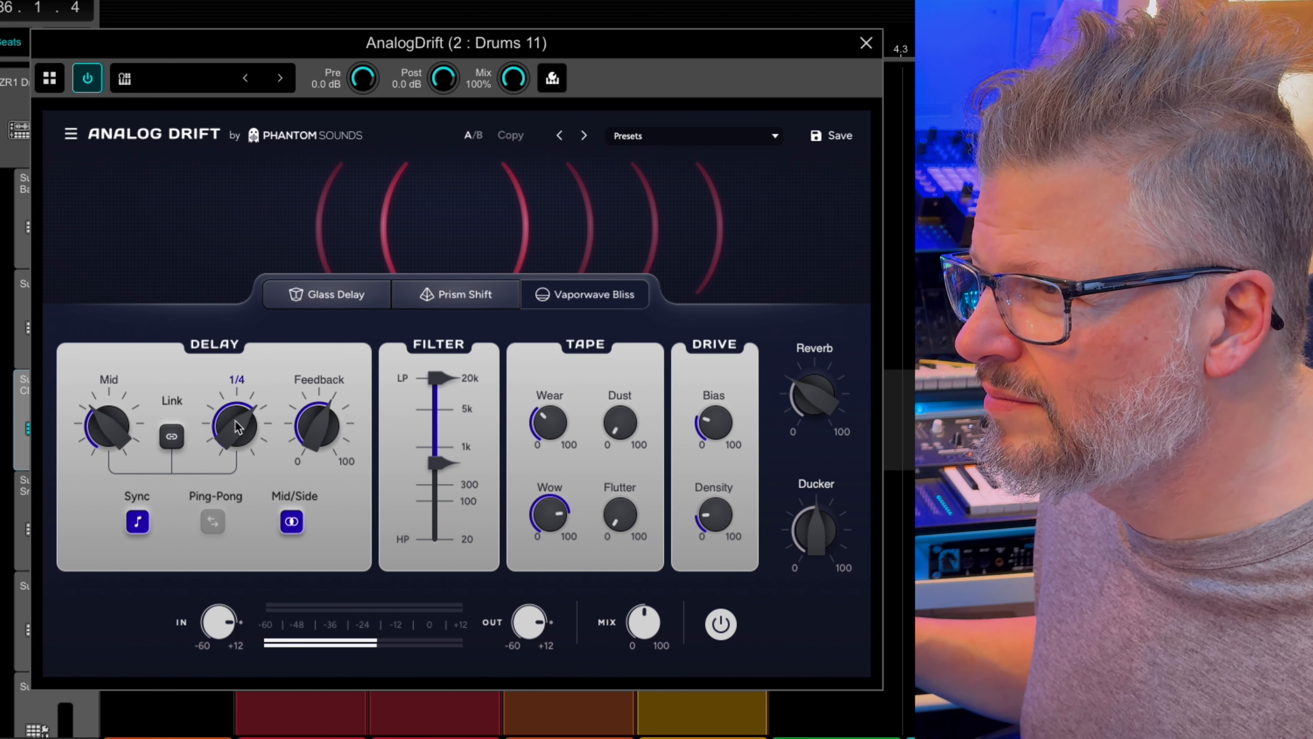
pyautogui.moveTo(249, 429)
pyautogui.mouseDown()
pyautogui.moveTo(234, 457)
pyautogui.moveTo(236, 441)
pyautogui.mouseUp()
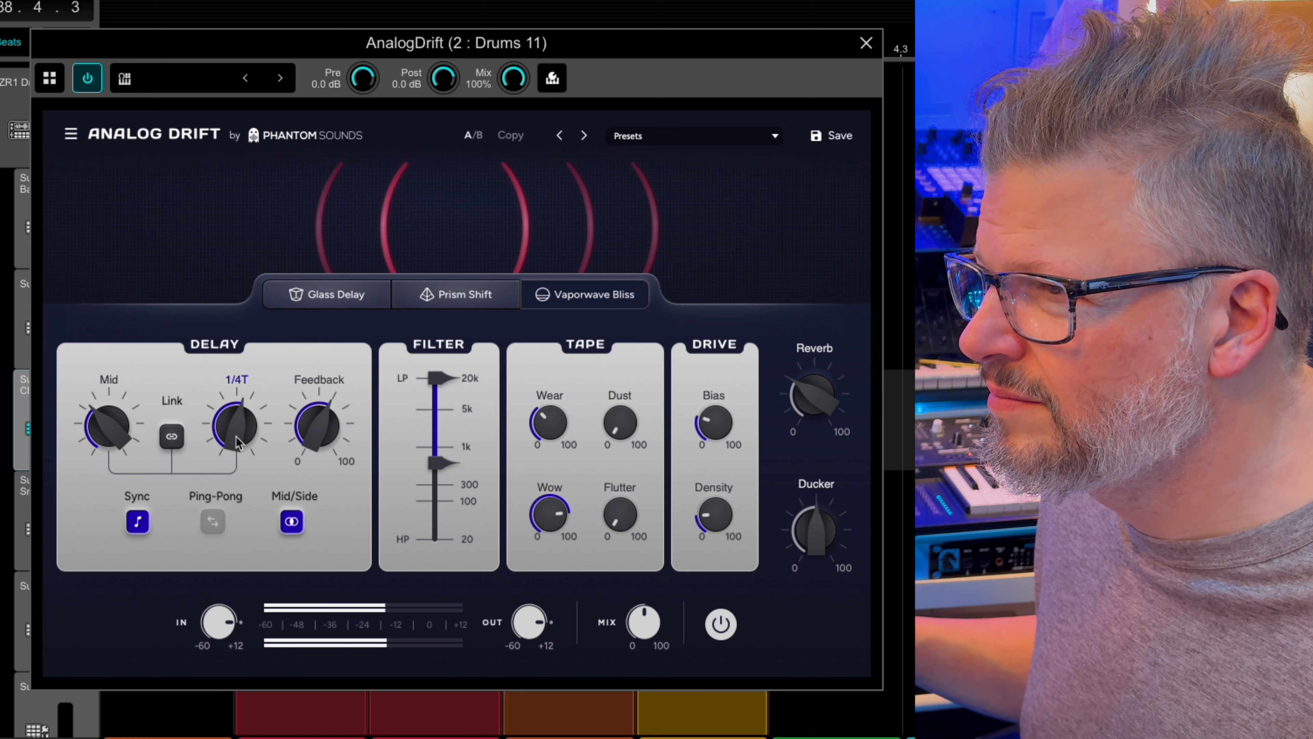
pyautogui.click(289, 529)
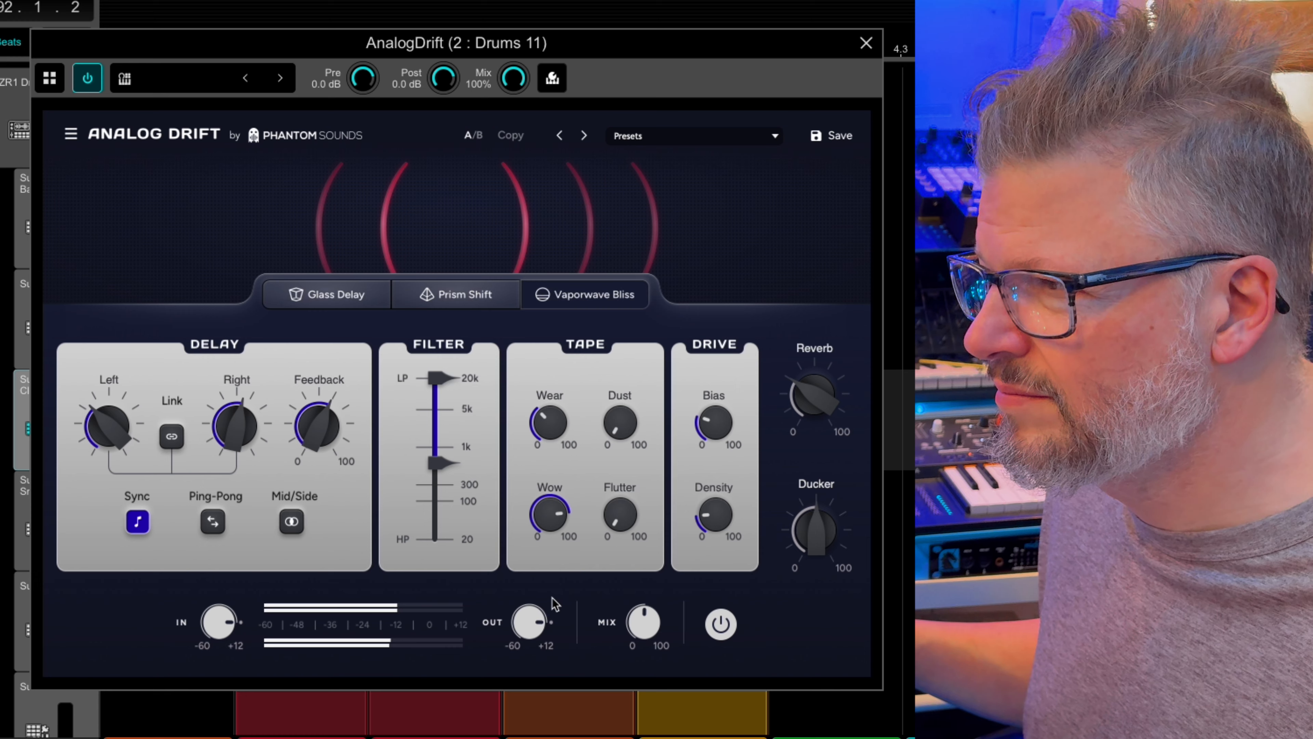
# Step: Compare the Ducker at its minimum and maximum, raise the Reverb, and leave the Ducker at minimum
pyautogui.moveTo(810, 489); pyautogui.dragTo(800, 691)
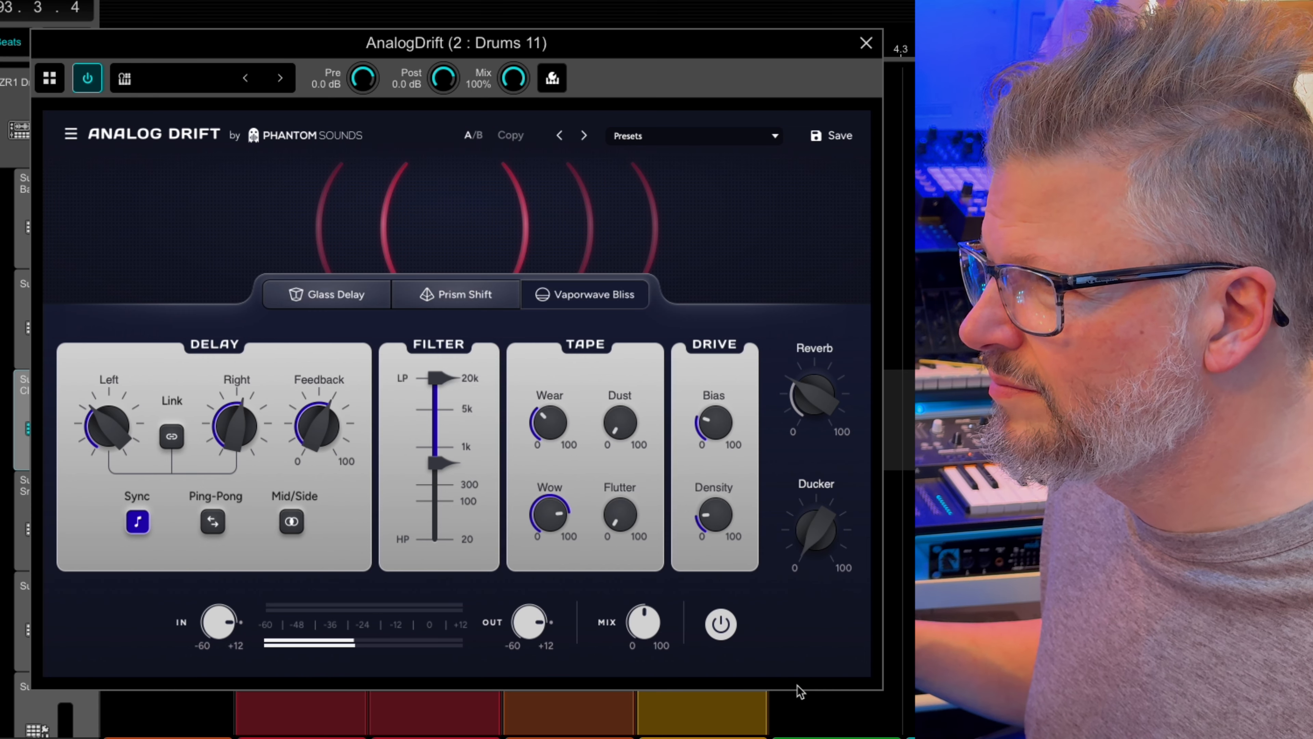
pyautogui.moveTo(823, 584); pyautogui.dragTo(869, 326)
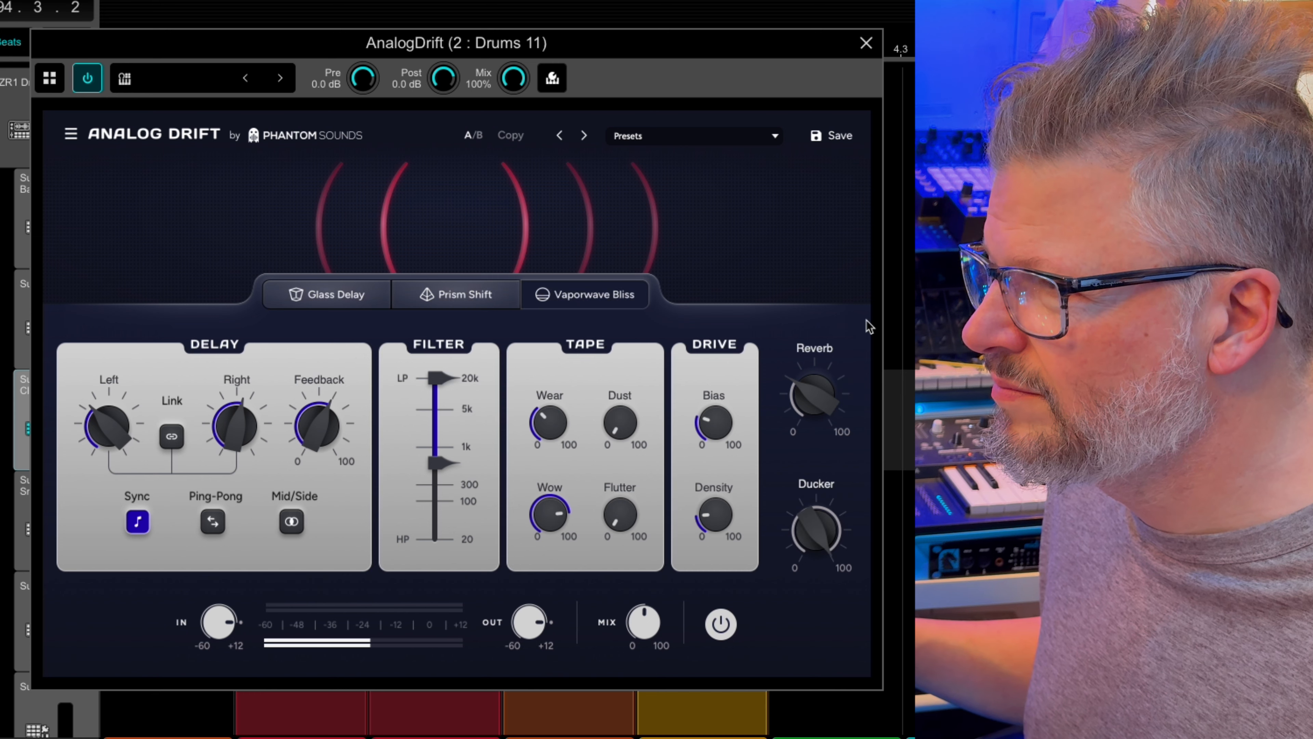
pyautogui.moveTo(853, 420); pyautogui.dragTo(842, 296)
pyautogui.moveTo(819, 530); pyautogui.dragTo(818, 574)
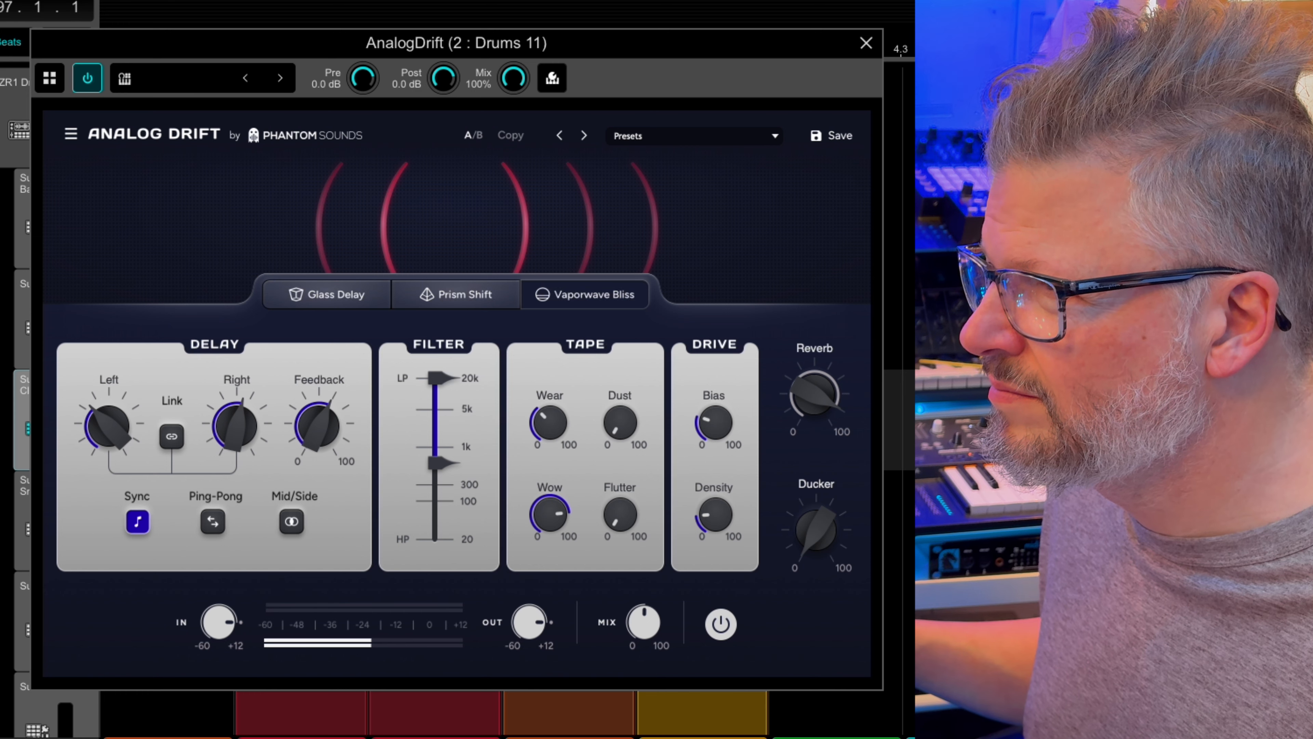
# Step: Lower the tape Wear, switch the character to Prism Shift, and compare higher and lower Feedback amounts
pyautogui.moveTo(550, 420); pyautogui.dragTo(551, 458)
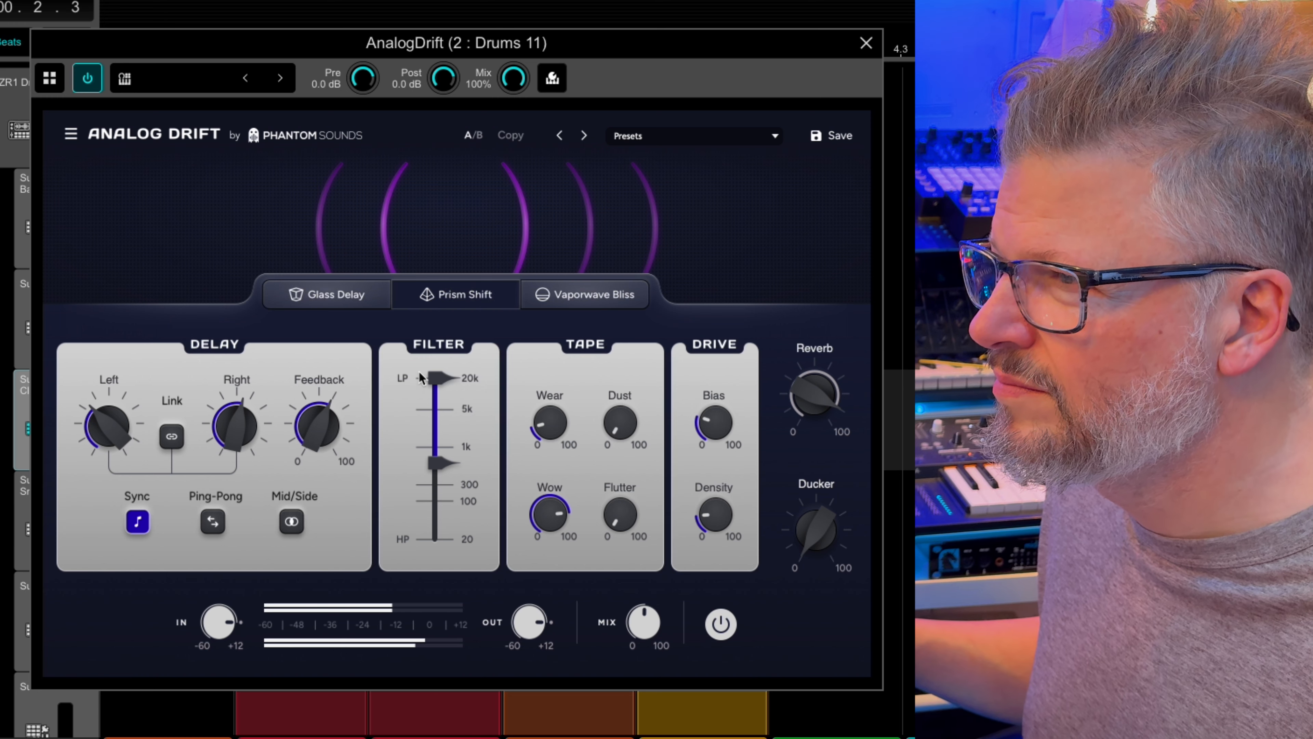
pyautogui.moveTo(316, 422); pyautogui.dragTo(316, 470)
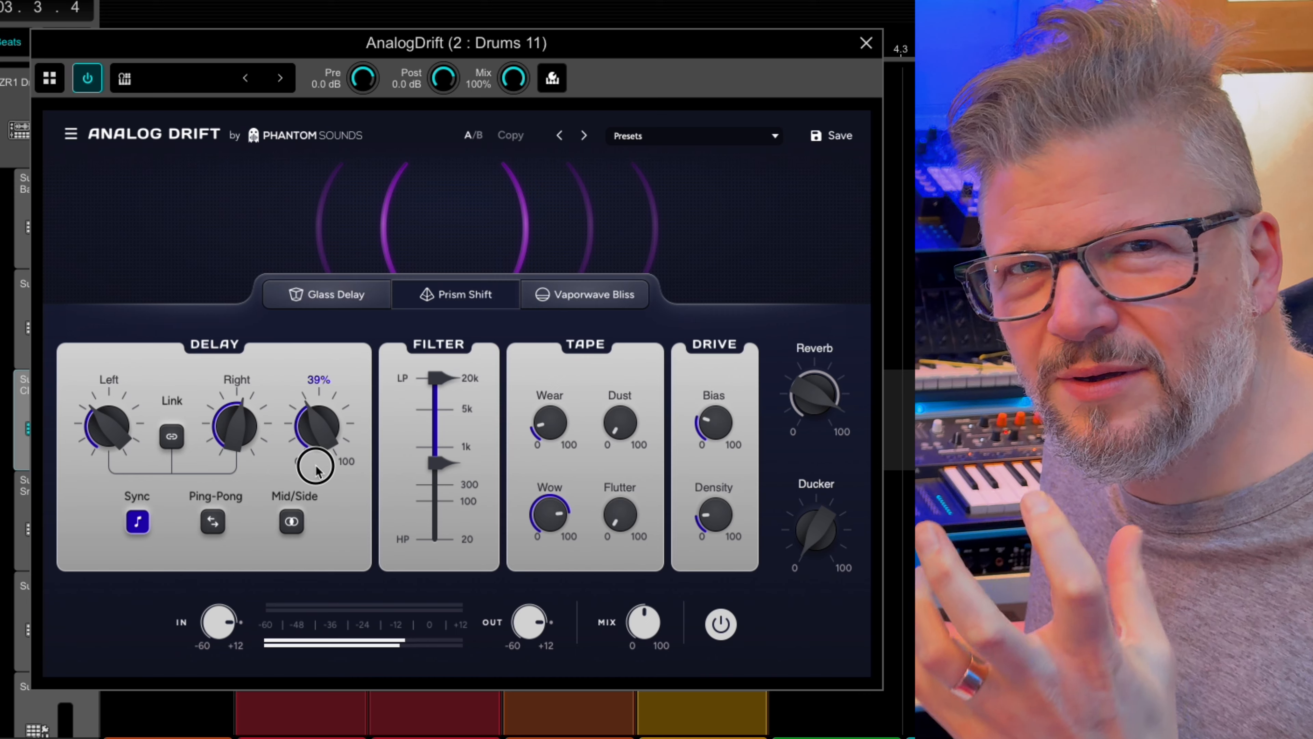
pyautogui.moveTo(315, 468); pyautogui.dragTo(314, 424)
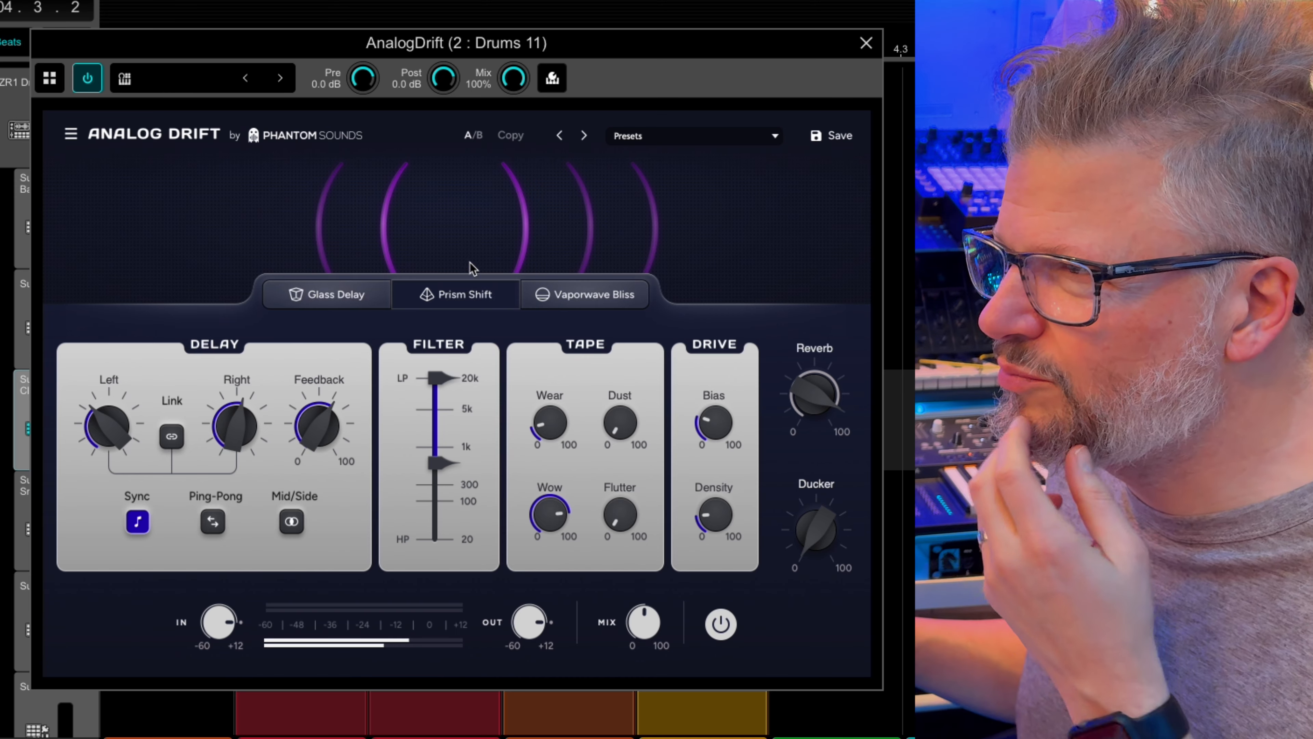
pyautogui.moveTo(318, 411); pyautogui.dragTo(317, 446)
# Step: Reset the tape Wear and the drive Bias and Density to their minimum
pyautogui.doubleClick(549, 422)
pyautogui.doubleClick(715, 422)
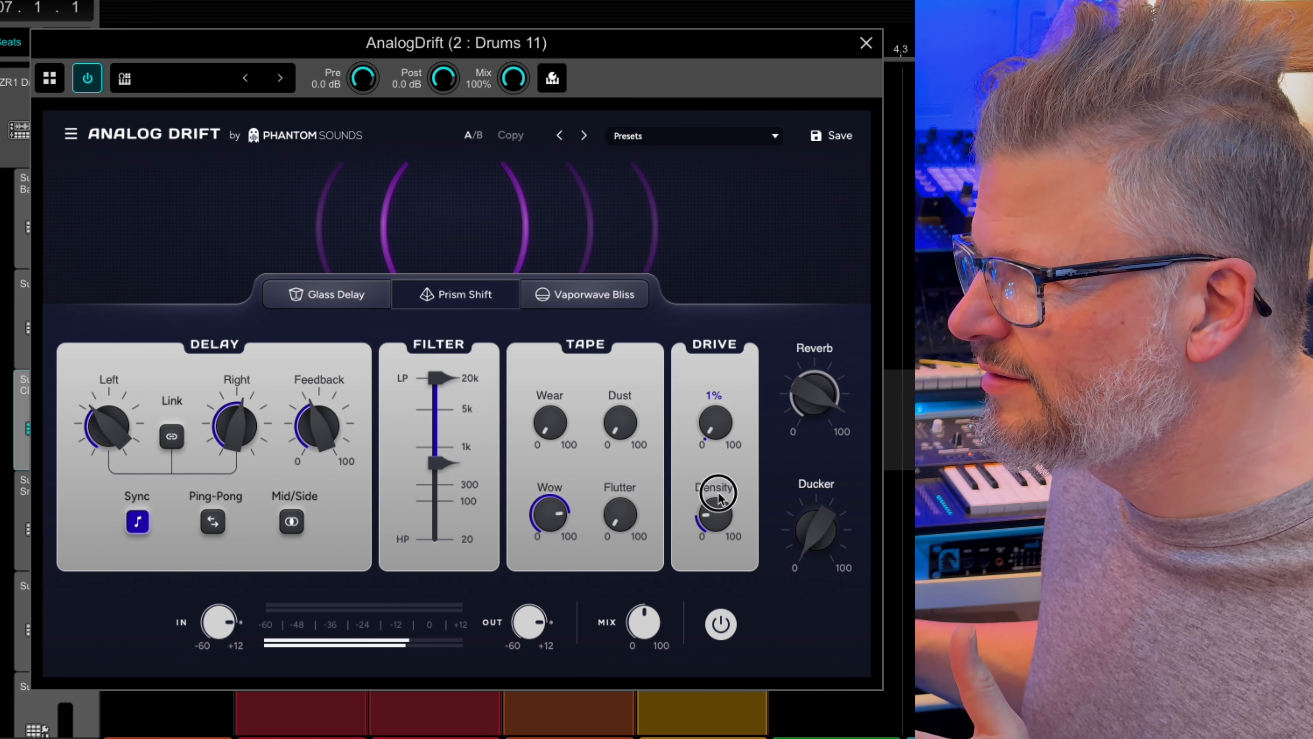
pyautogui.doubleClick(715, 514)
# Step: Vary the delay times and Feedback, ending with a longer Left time, the Right at 1/2 and more Feedback
pyautogui.moveTo(237, 414); pyautogui.dragTo(231, 484)
pyautogui.moveTo(330, 444)
pyautogui.mouseDown()
pyautogui.moveTo(341, 353)
pyautogui.moveTo(315, 433)
pyautogui.mouseUp()
pyautogui.moveTo(128, 434); pyautogui.dragTo(118, 373)
pyautogui.moveTo(316, 394); pyautogui.dragTo(327, 368)
pyautogui.moveTo(236, 422); pyautogui.dragTo(247, 345)
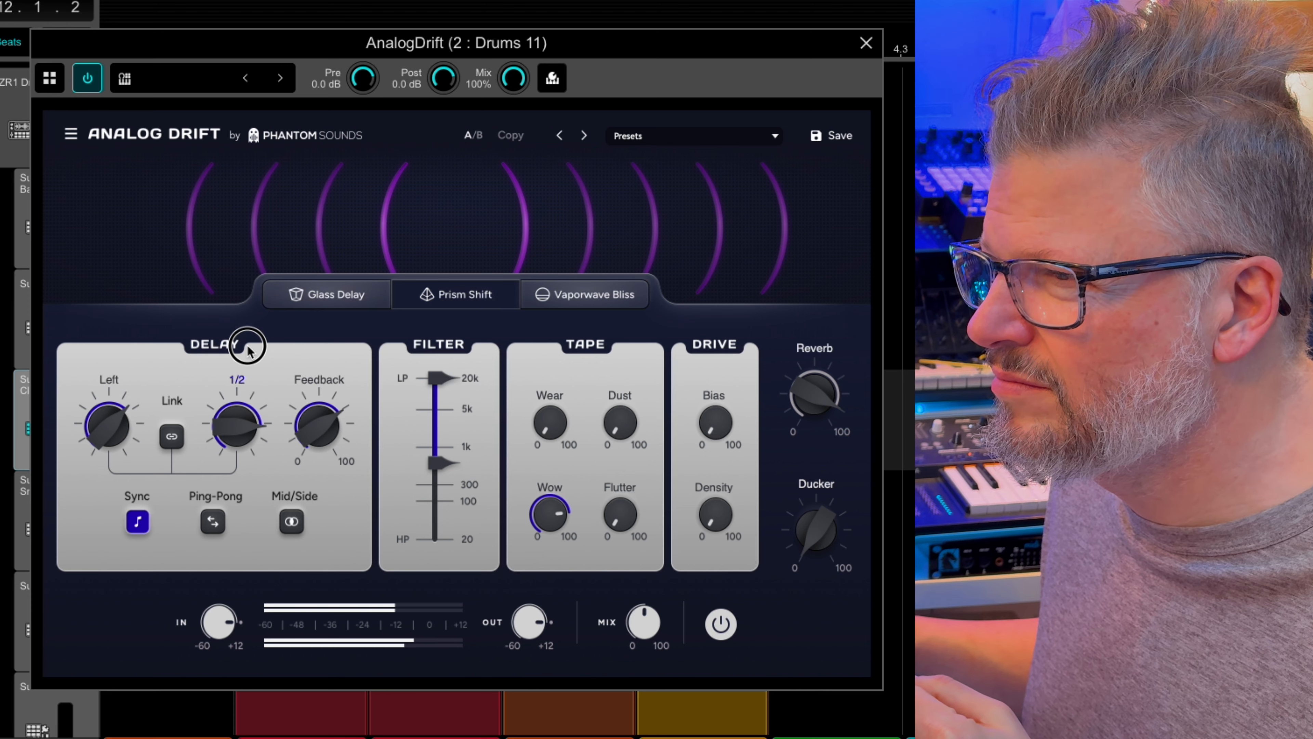
# Step: Turn off delay Sync, sweep the Right delay time, and switch the character to Vaporwave Bliss
pyautogui.click(137, 522)
pyautogui.moveTo(248, 427); pyautogui.dragTo(297, 505)
pyautogui.click(611, 299)
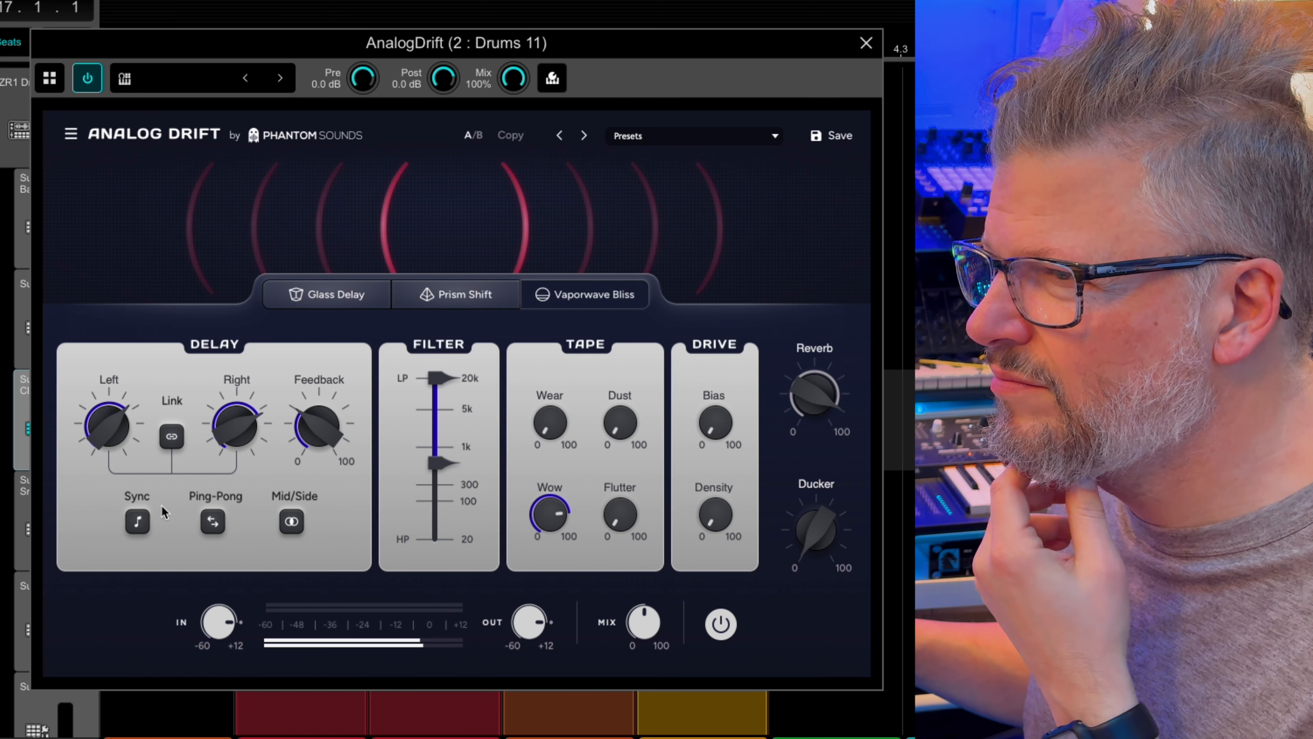
# Step: Turn delay Sync back on and shorten the Left and Right delay times
pyautogui.click(137, 523)
pyautogui.moveTo(126, 441); pyautogui.dragTo(103, 487)
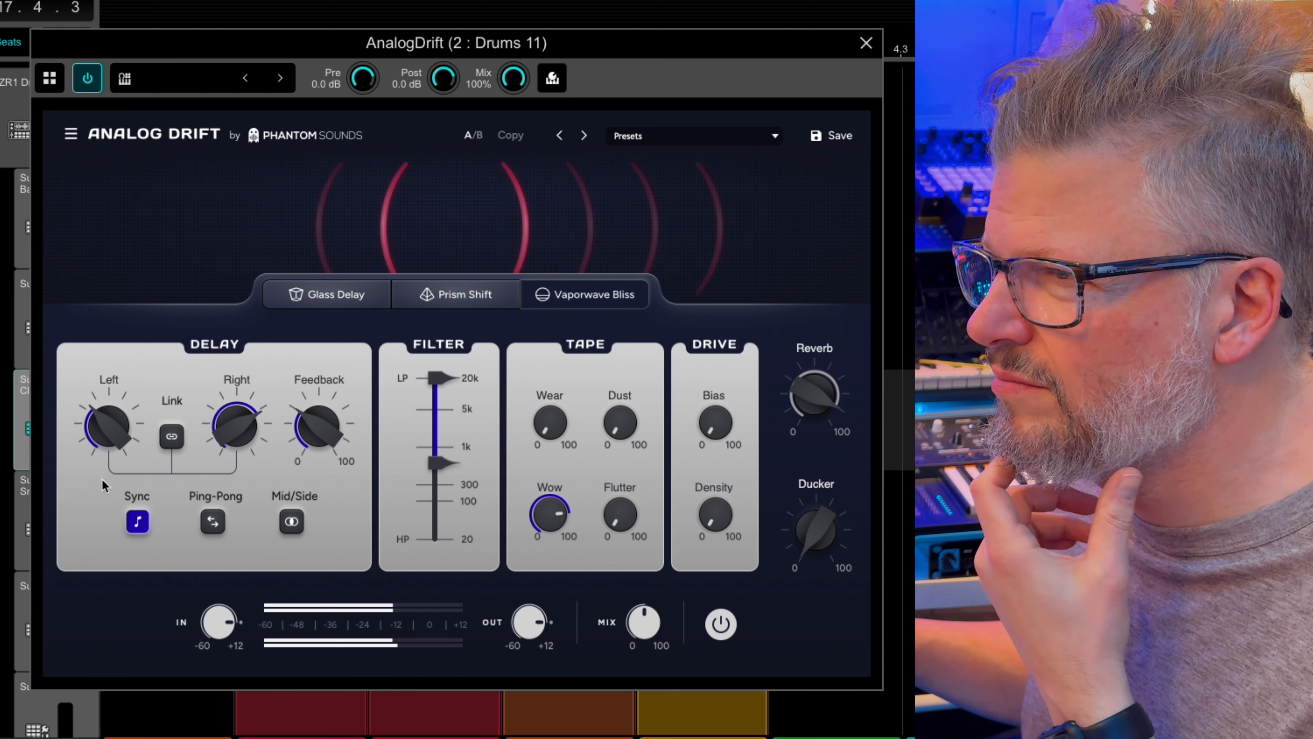
pyautogui.moveTo(250, 438); pyautogui.dragTo(230, 446)
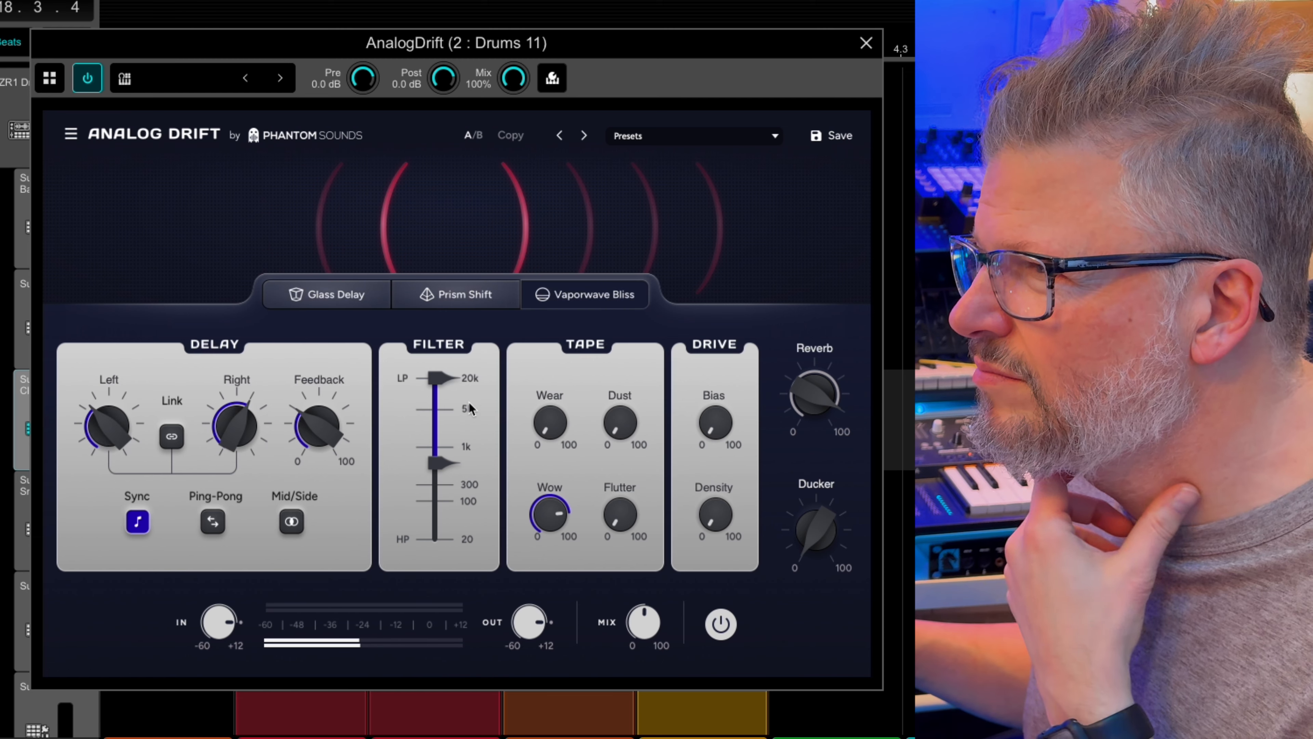
# Step: Lower the high-pass filter to 20 Hz and turn the tape Wow down to its minimum
pyautogui.moveTo(439, 463); pyautogui.dragTo(434, 588)
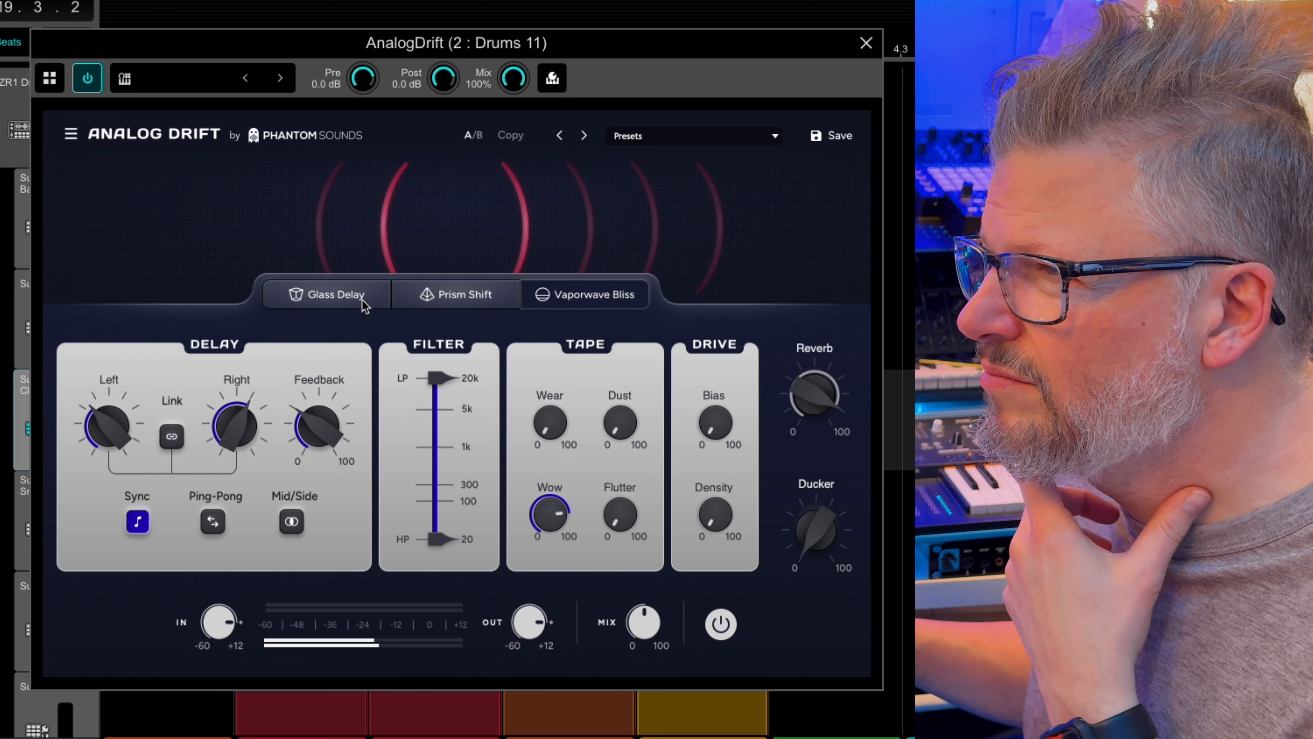
pyautogui.moveTo(572, 528); pyautogui.dragTo(530, 684)
# Step: Raise the drive Bias to about half with Ping-Pong and Glass Delay enabled, and use more Ducker and less Reverb
pyautogui.moveTo(736, 439); pyautogui.dragTo(739, 345)
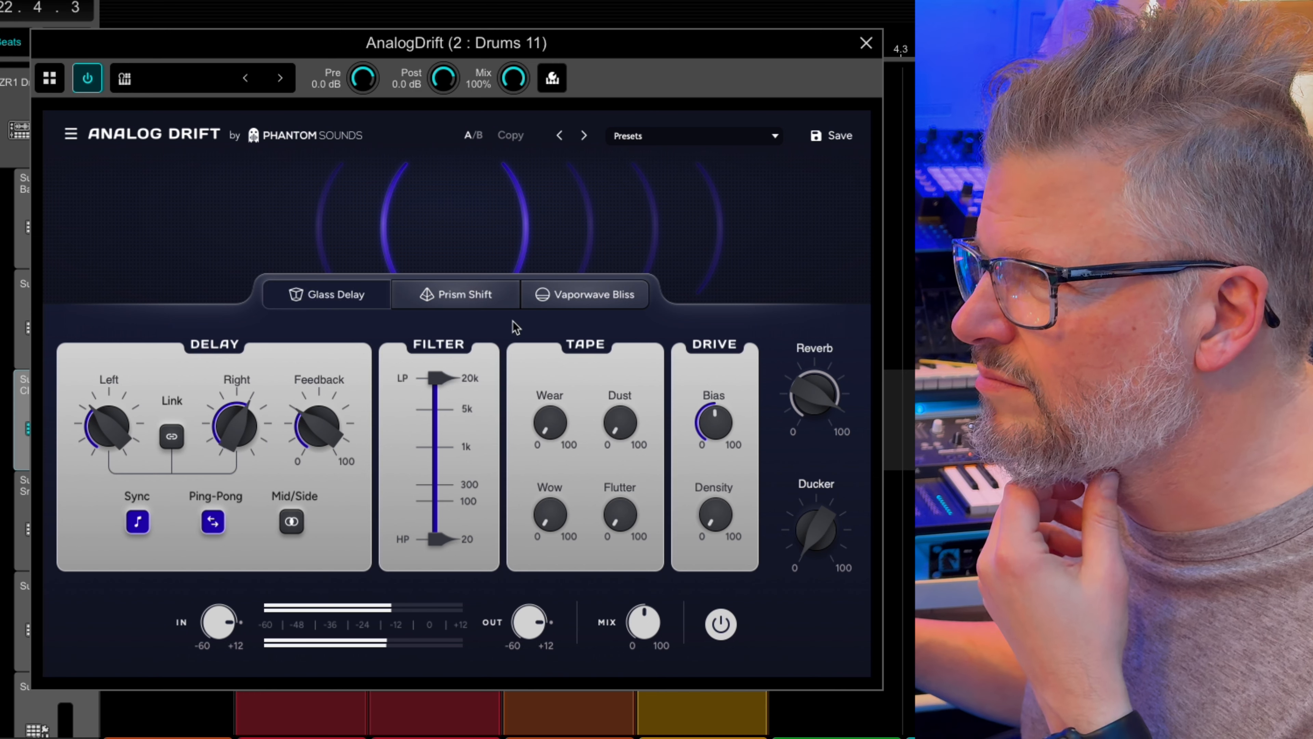
pyautogui.moveTo(807, 523); pyautogui.dragTo(830, 439)
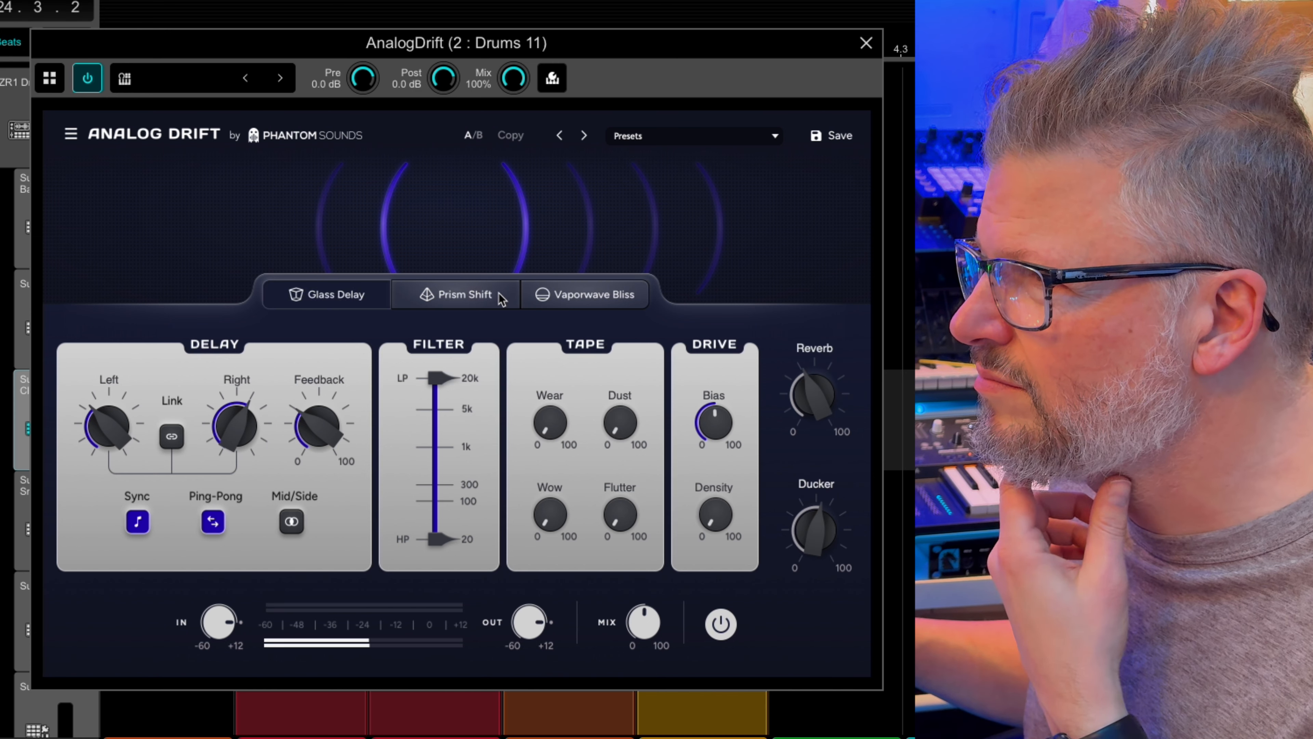
# Step: Compare the Prism Shift and Vaporwave Bliss characters on the snare, and settle on Prism Shift
pyautogui.click(453, 297)
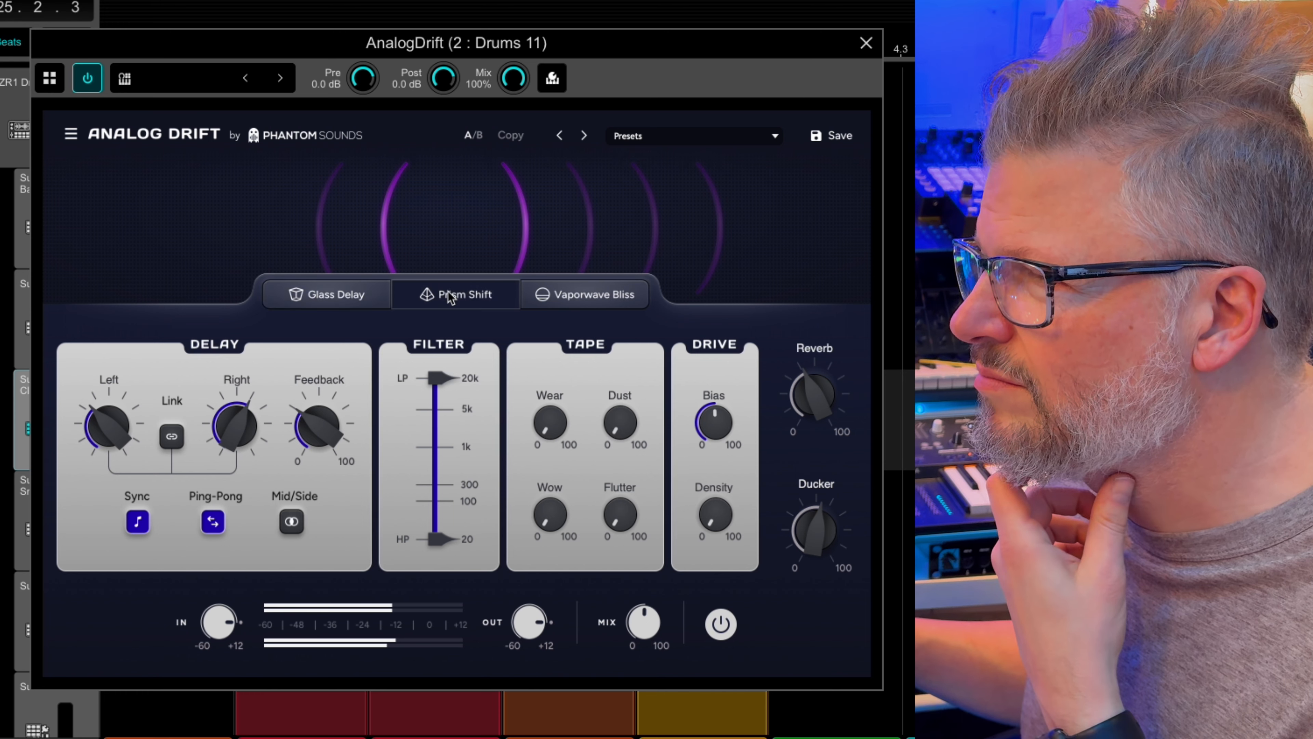
pyautogui.click(598, 299)
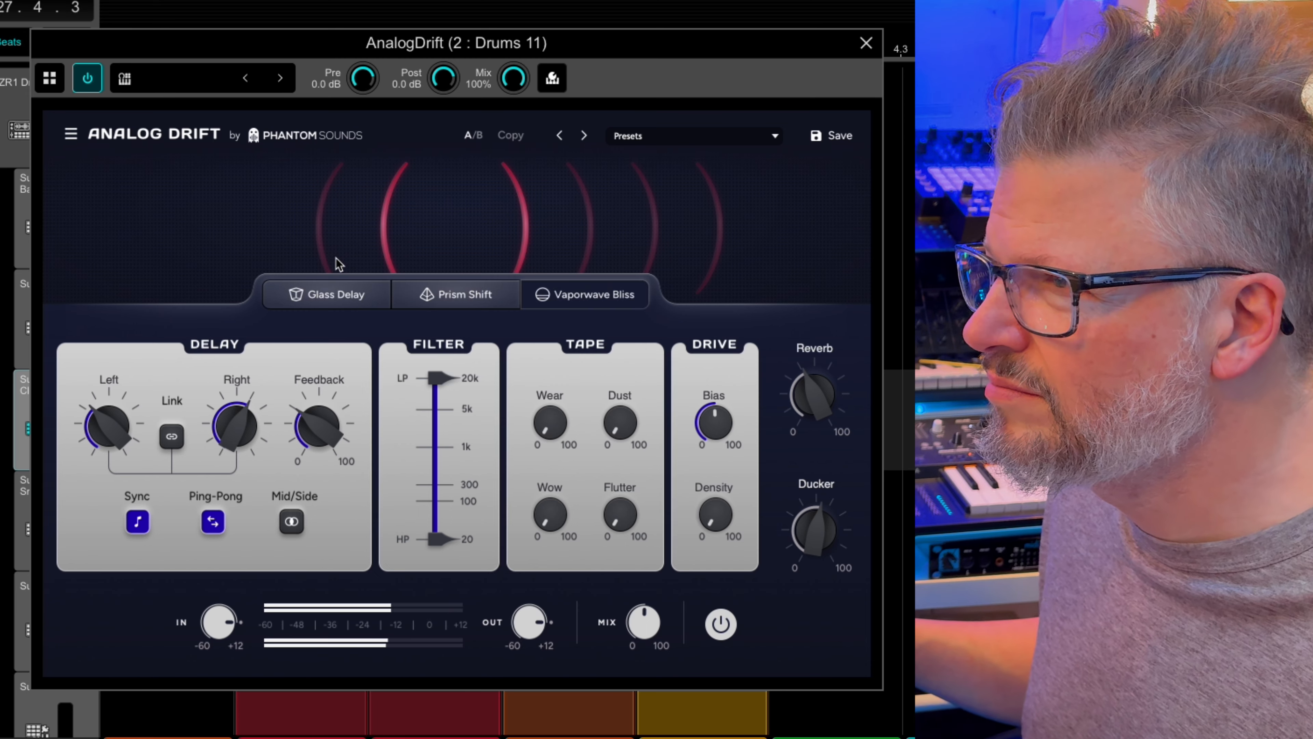
pyautogui.click(454, 298)
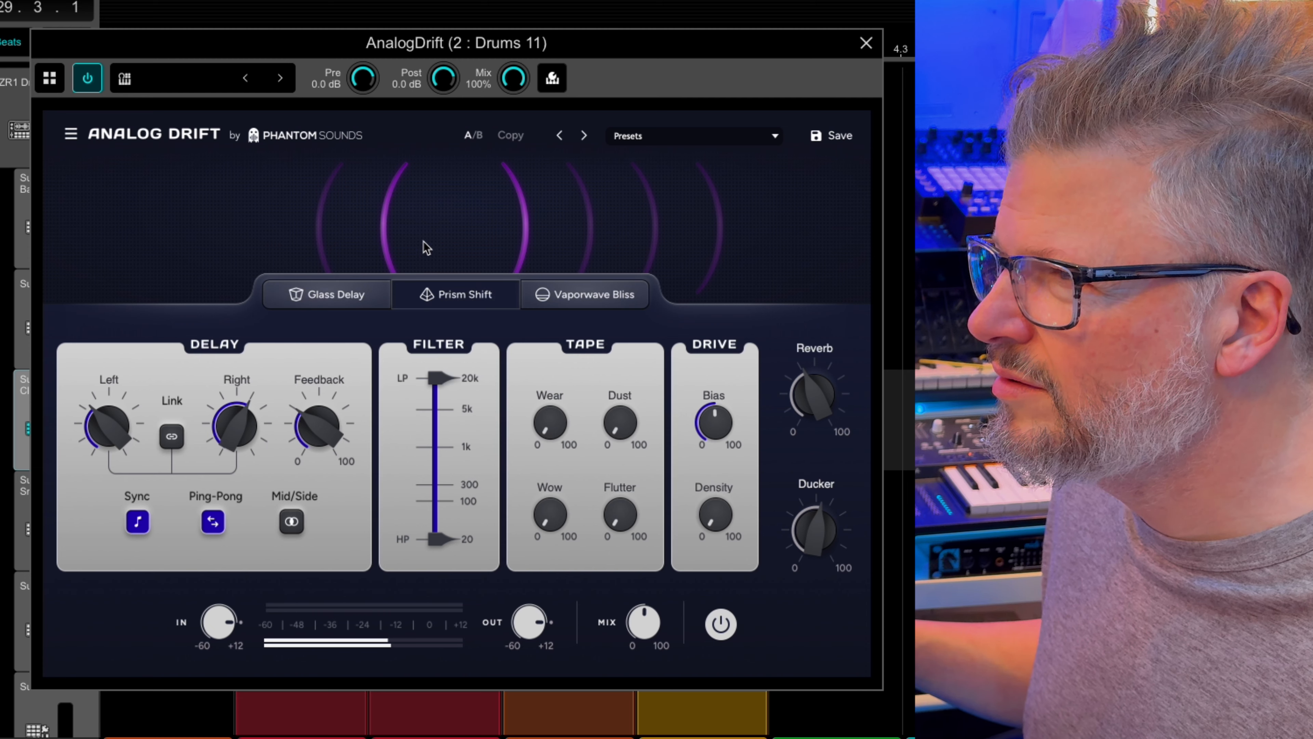
# Step: Lower the Feedback to 21%, shorten the Left delay time, and close the plugin window
pyautogui.moveTo(316, 429); pyautogui.dragTo(316, 453)
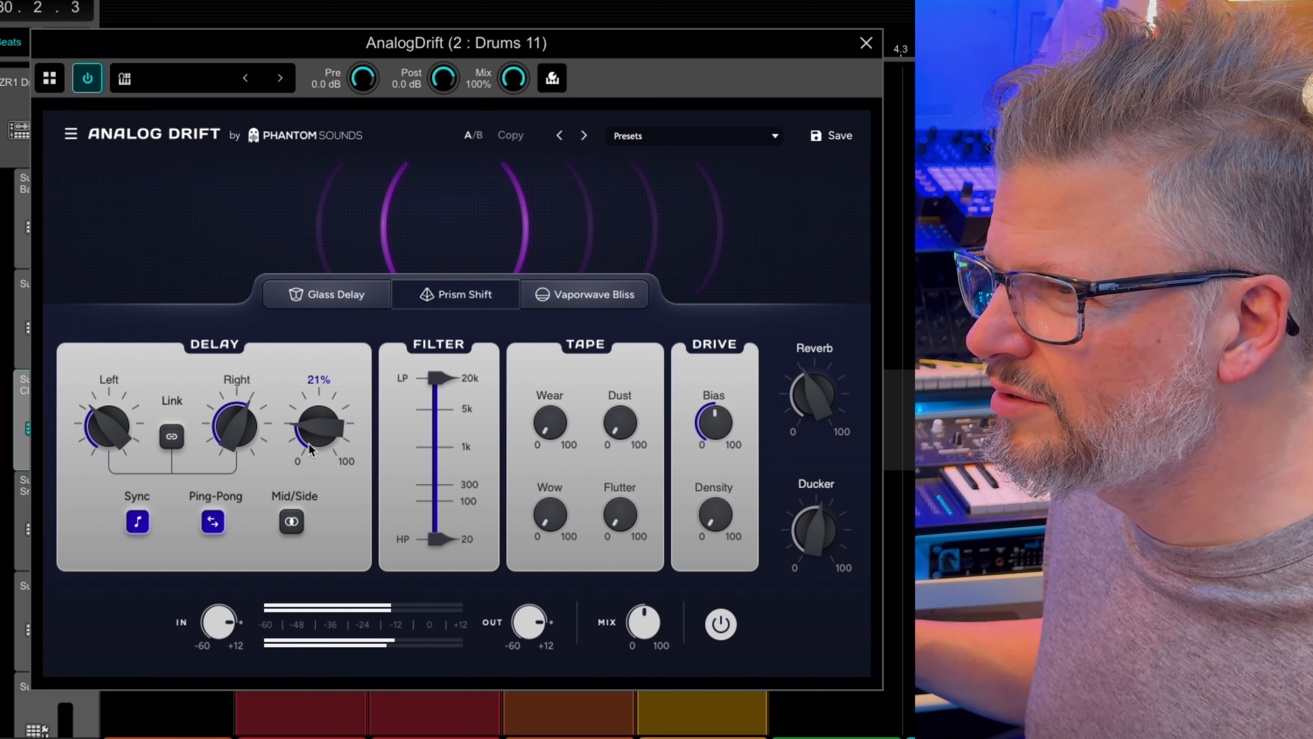
pyautogui.moveTo(120, 385)
pyautogui.moveTo(121, 386); pyautogui.dragTo(121, 403)
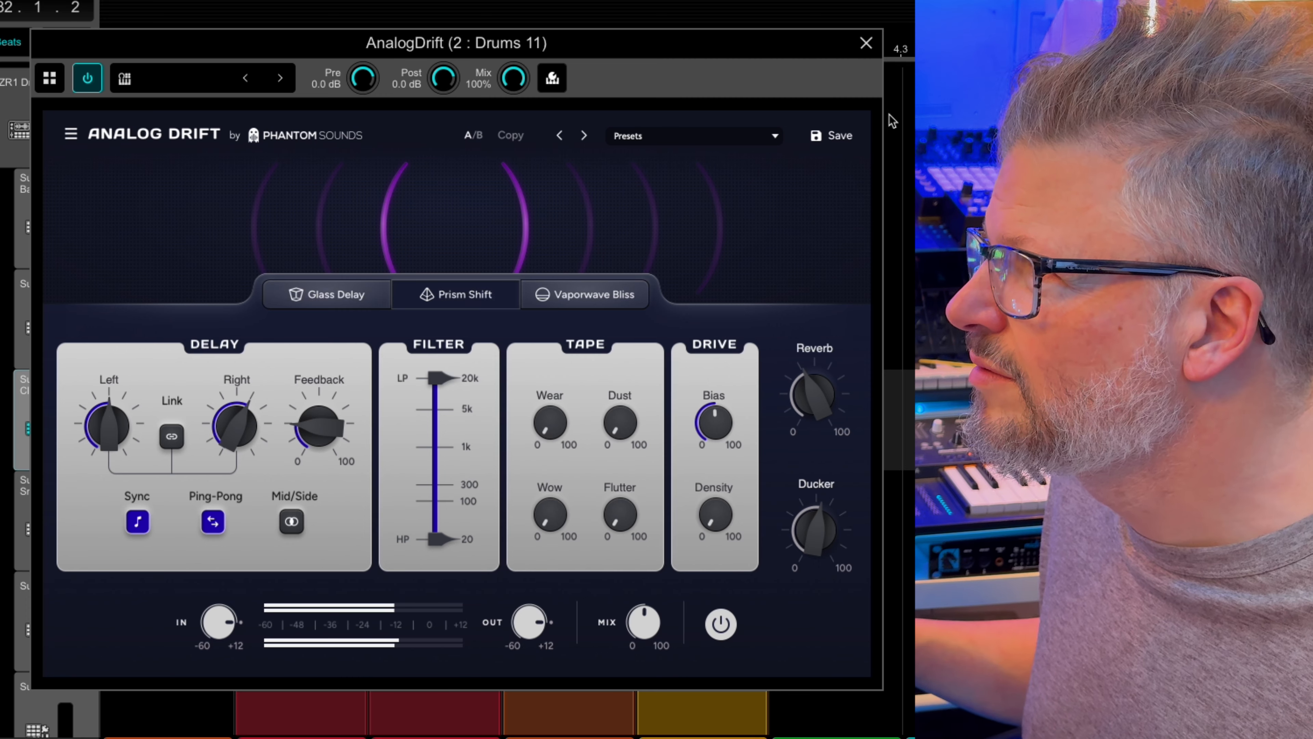
pyautogui.click(869, 46)
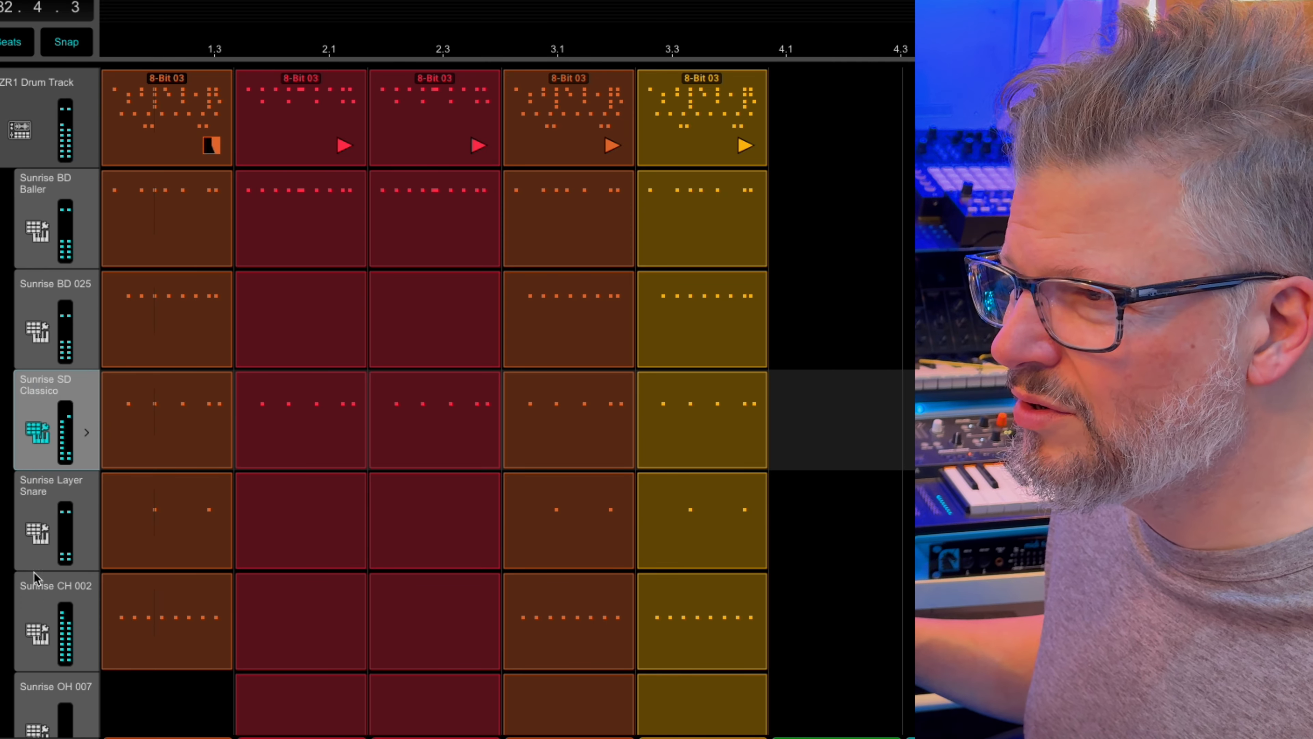
# Step: On the Sunrise CH 002 track's Analog Drift, select Glass Delay, raise the Feedback to 78% and set the Right delay time to 1/8D
pyautogui.scroll(-2, 42, 318)
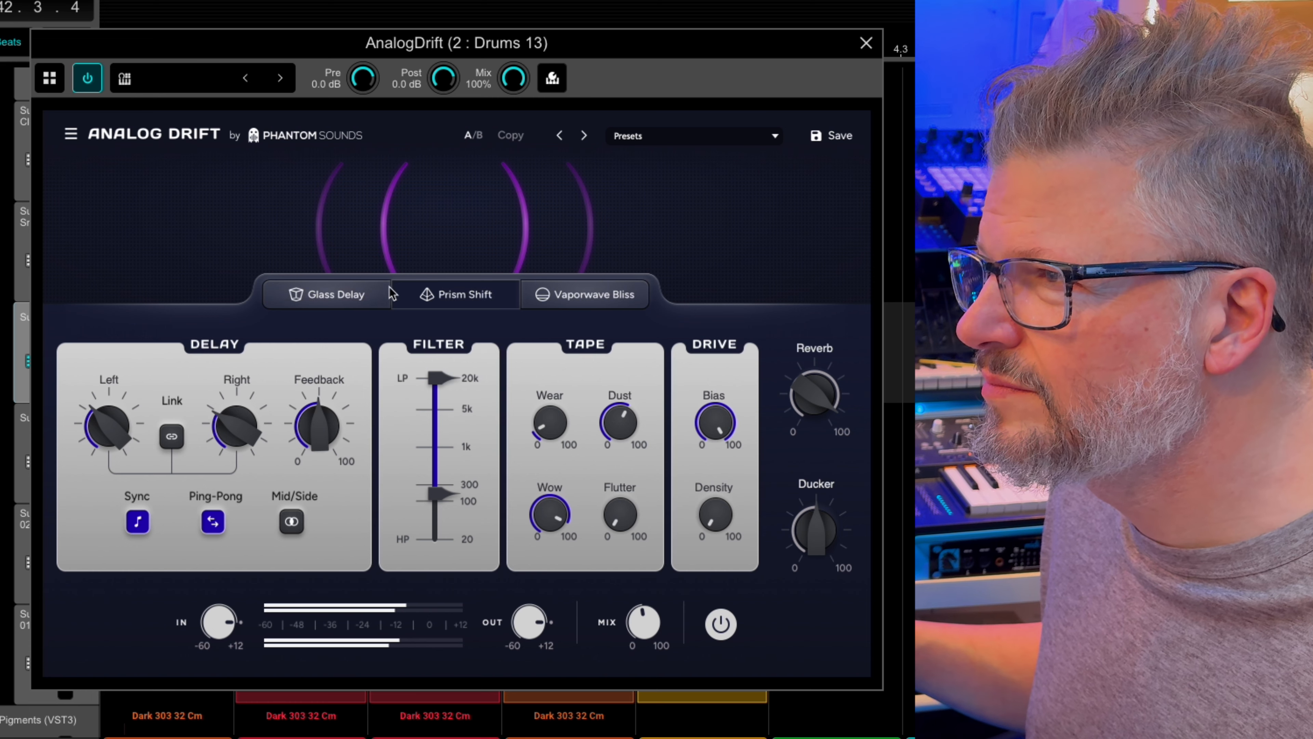
pyautogui.click(340, 299)
pyautogui.moveTo(326, 444); pyautogui.dragTo(339, 397)
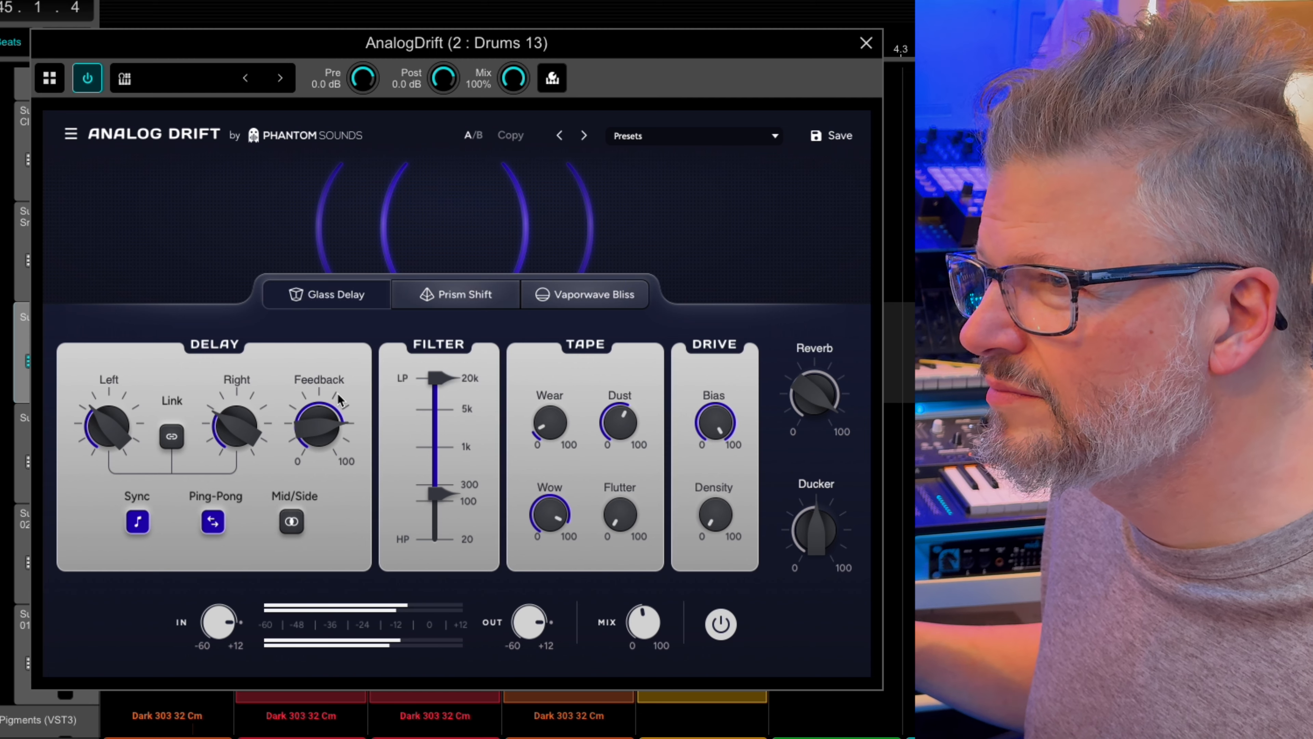
pyautogui.moveTo(228, 40); pyautogui.dragTo(274, 56)
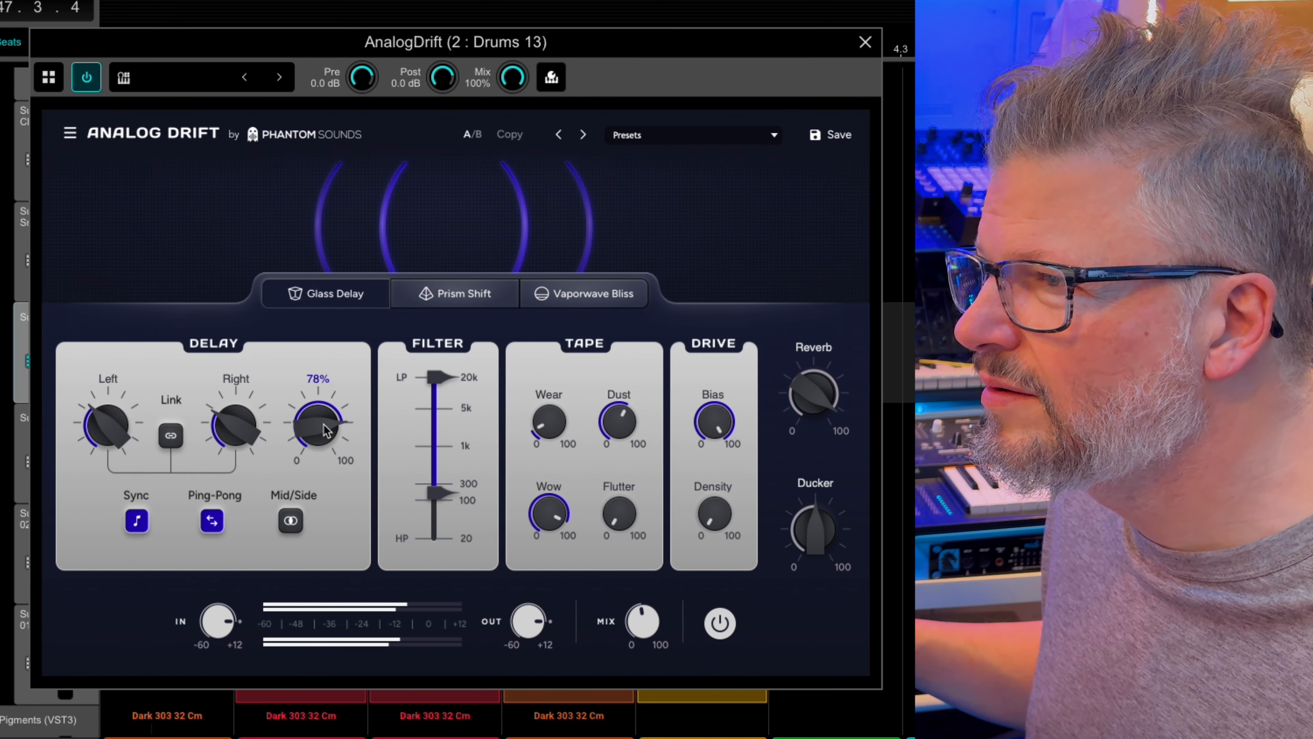
pyautogui.moveTo(246, 433); pyautogui.dragTo(252, 380)
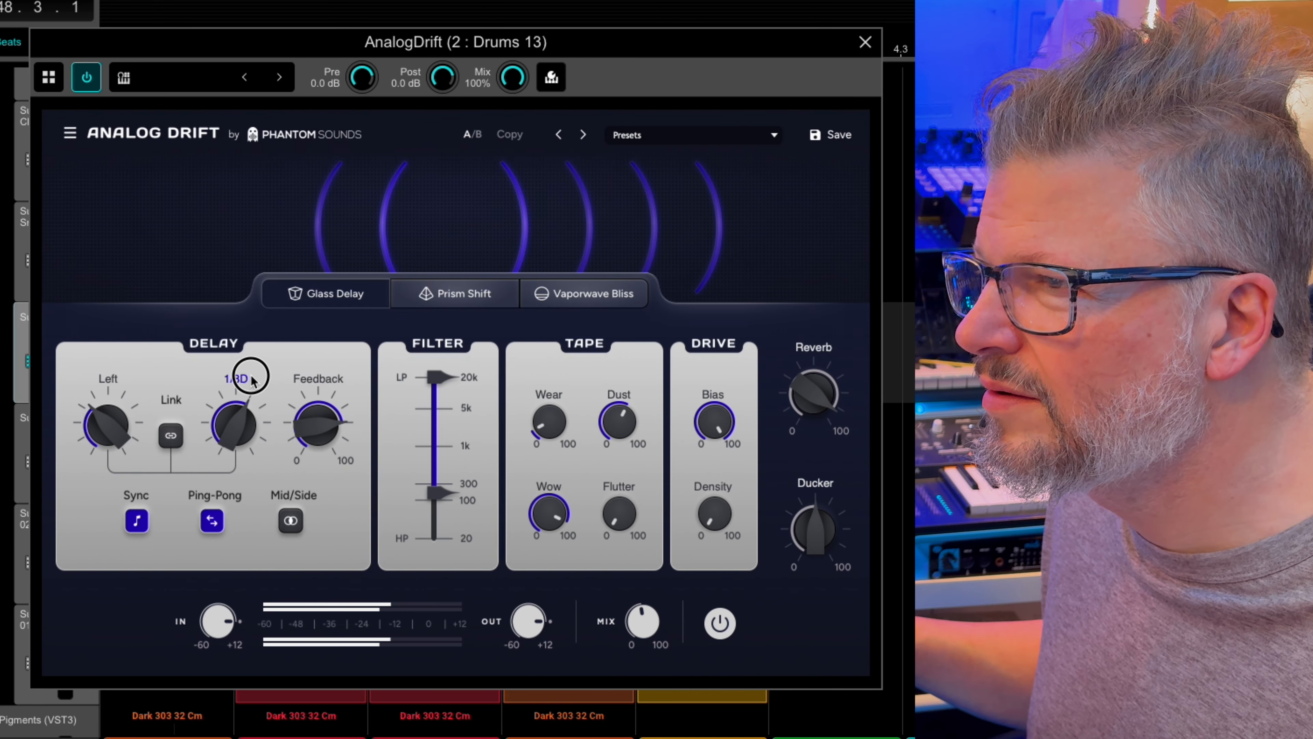
# Step: Lower the tape Wear and Dust and the Ducker, and raise the Mix and the drive Density
pyautogui.moveTo(549, 426); pyautogui.dragTo(550, 445)
pyautogui.moveTo(830, 544); pyautogui.dragTo(803, 586)
pyautogui.moveTo(646, 618); pyautogui.dragTo(648, 574)
pyautogui.moveTo(732, 528); pyautogui.dragTo(754, 373)
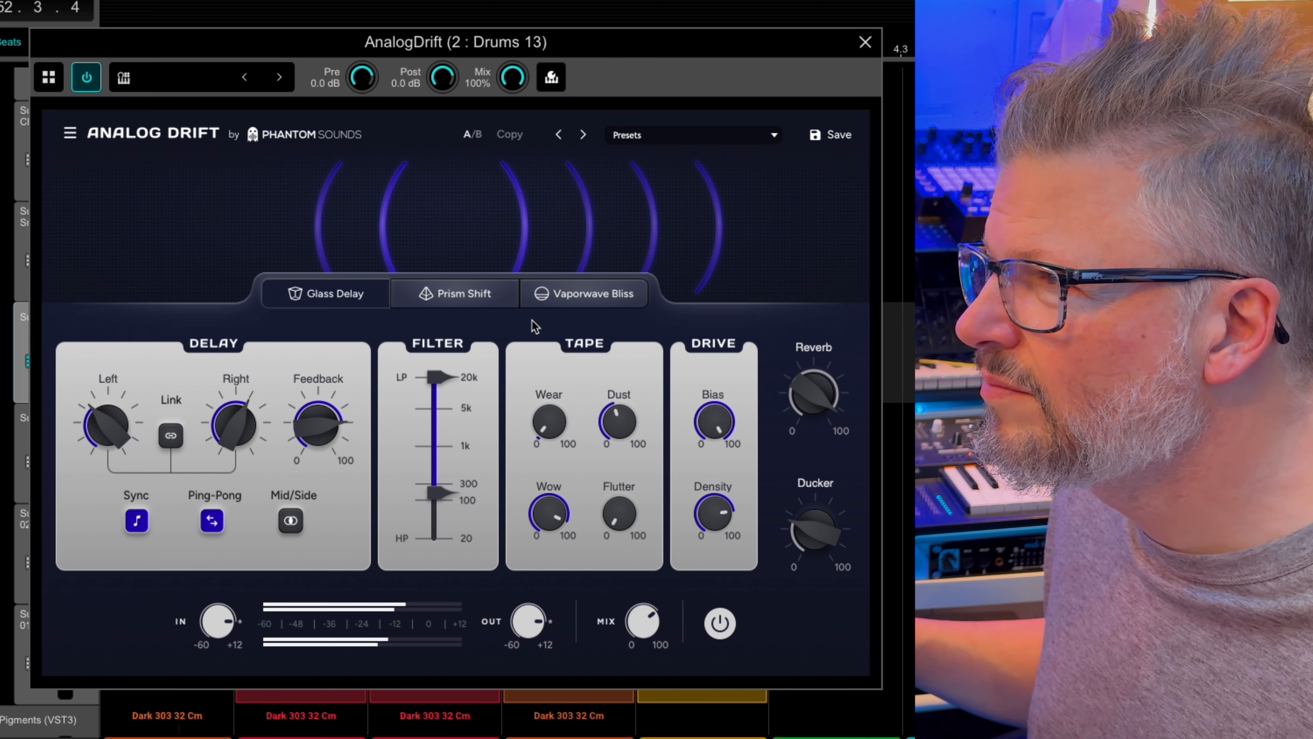
# Step: Switch to the Prism Shift character, lower the Feedback to about half and shorten the Right delay time
pyautogui.click(474, 298)
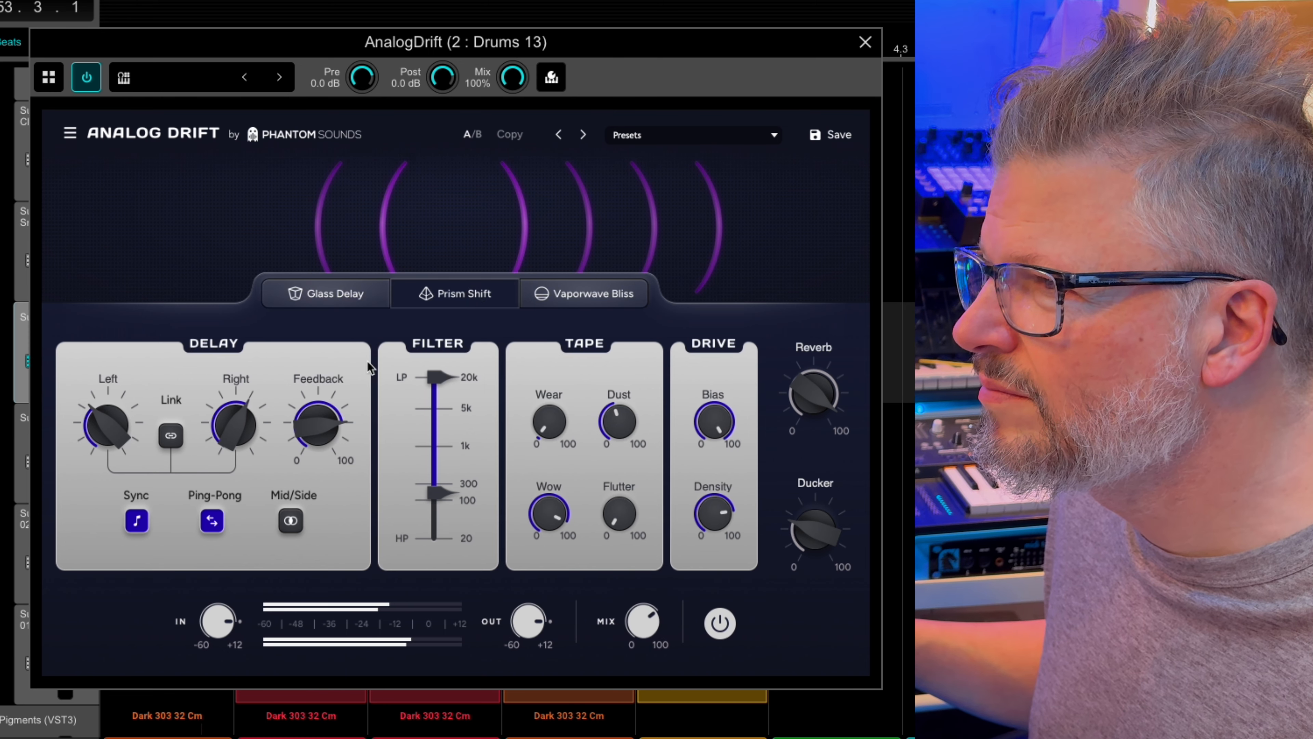
pyautogui.moveTo(300, 432); pyautogui.dragTo(317, 496)
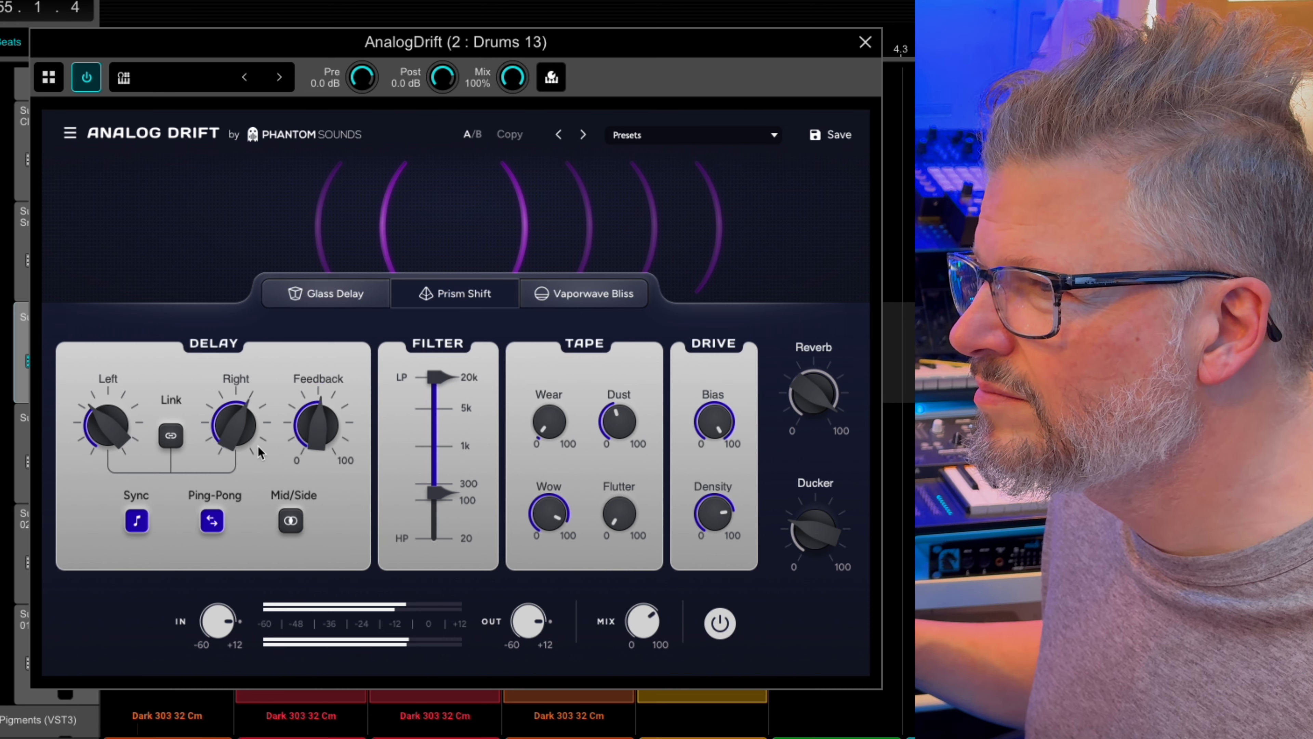
pyautogui.moveTo(235, 440); pyautogui.dragTo(237, 496)
# Step: Switch to the Vaporwave Bliss character, raise the Feedback and set the Right delay time to 1/8
pyautogui.click(572, 299)
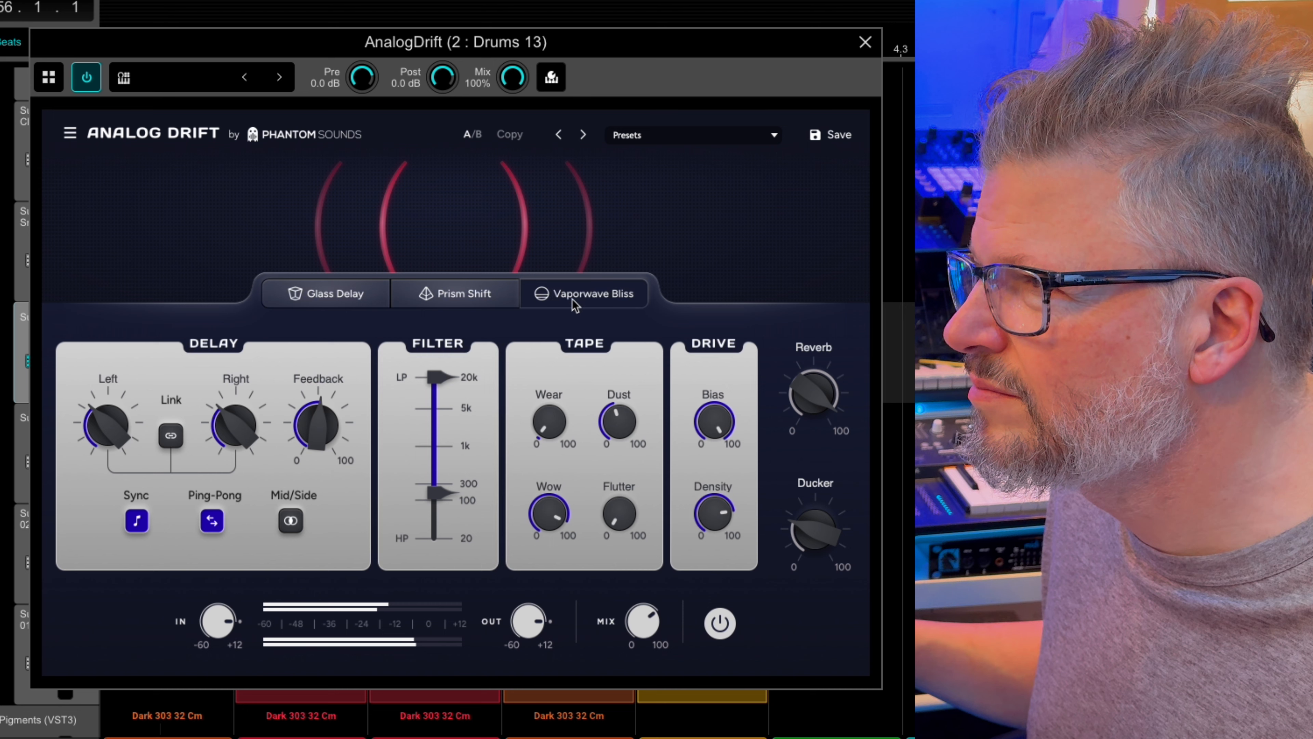
pyautogui.moveTo(245, 434); pyautogui.dragTo(254, 380)
pyautogui.moveTo(335, 453); pyautogui.dragTo(331, 360)
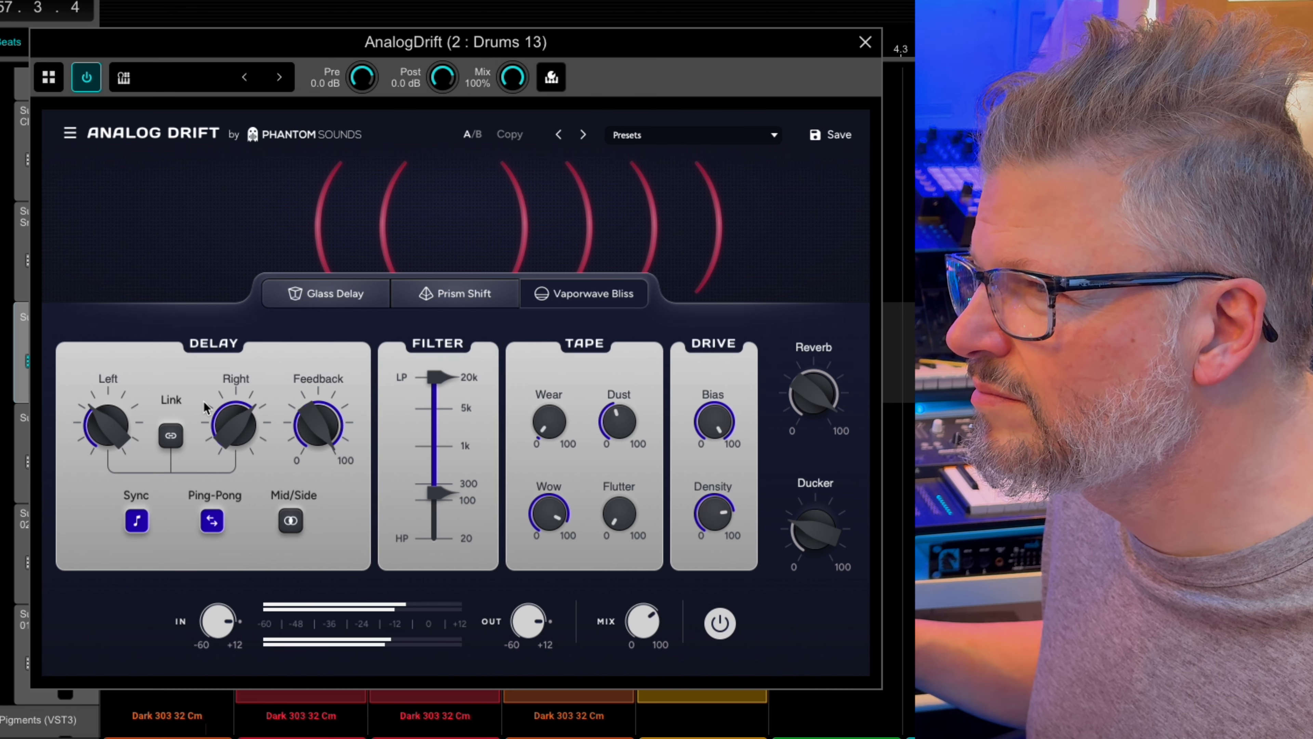
pyautogui.moveTo(247, 425); pyautogui.dragTo(238, 451)
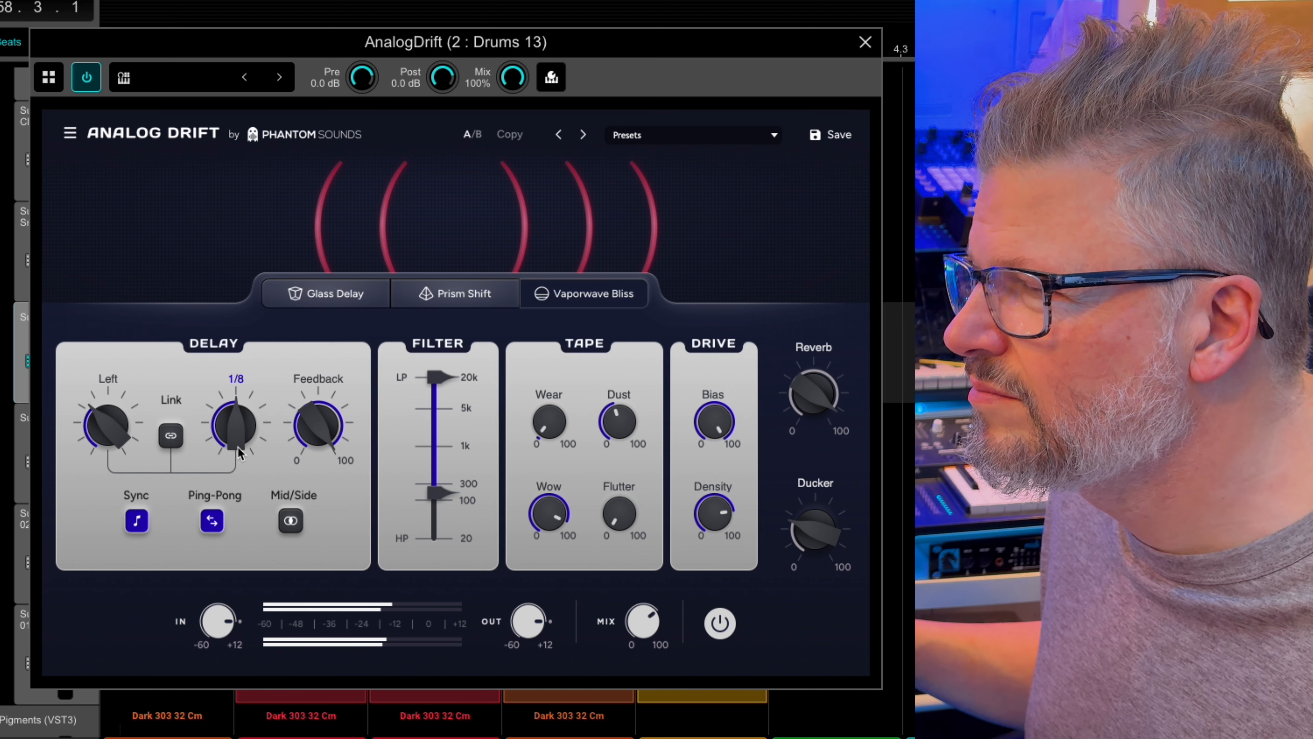
# Step: Enable Mid/Side mode, set the high-pass filter between 100 and 300 Hz, and lower the Feedback
pyautogui.moveTo(435, 493); pyautogui.dragTo(434, 507)
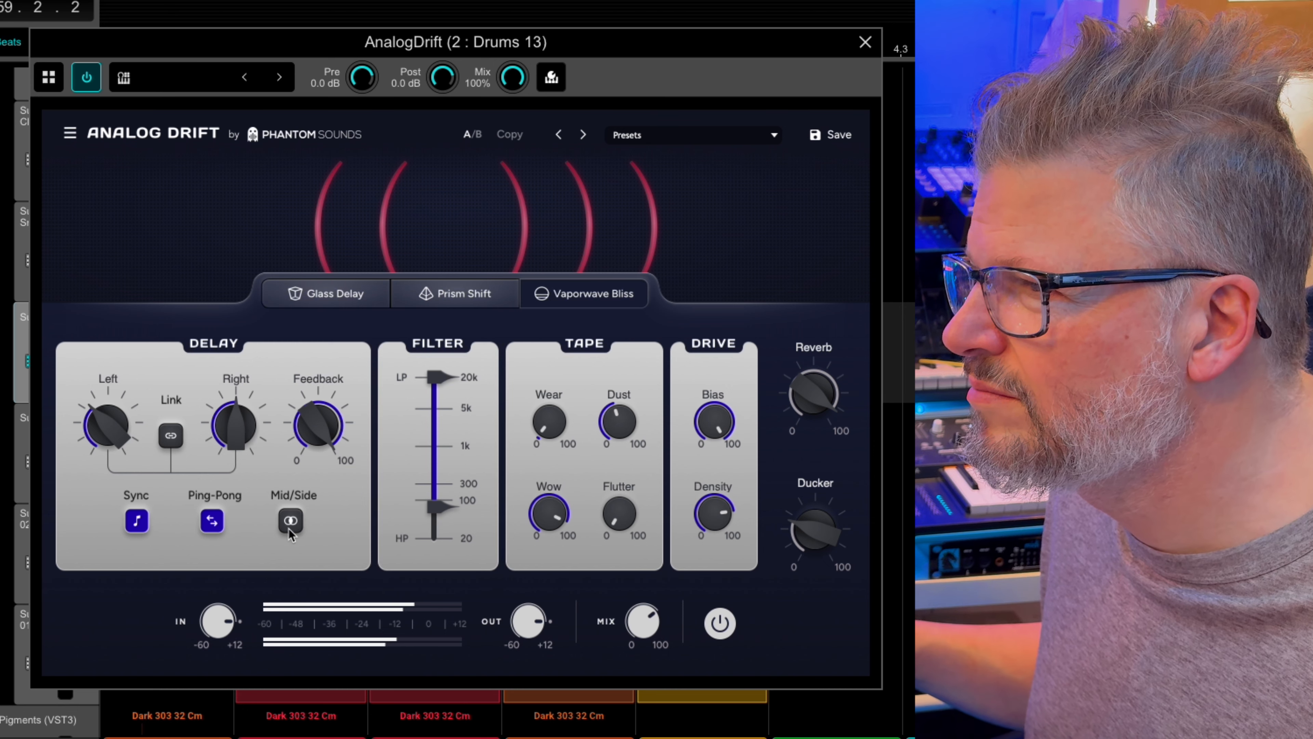
pyautogui.click(291, 522)
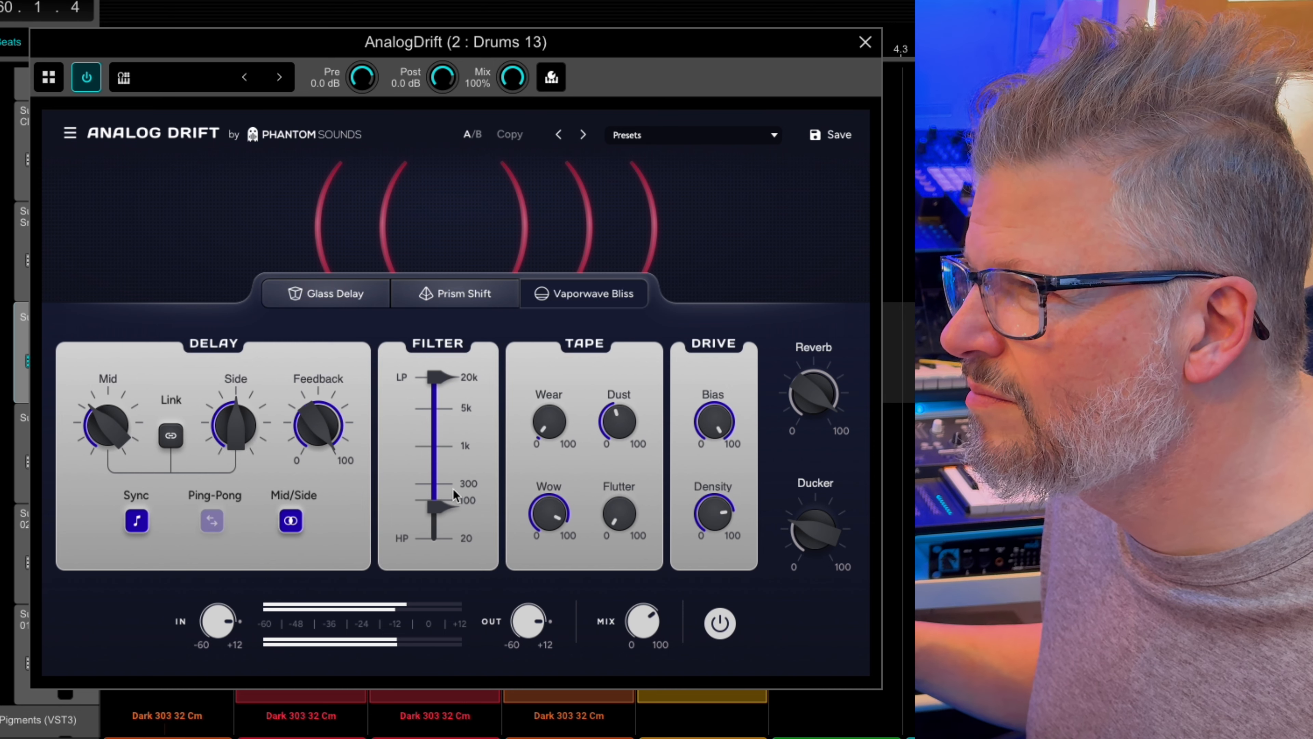
pyautogui.moveTo(434, 510); pyautogui.dragTo(435, 491)
pyautogui.moveTo(316, 425); pyautogui.dragTo(312, 458)
# Step: Turn the tape Wear to its minimum and Wow close to it, add a little Flutter and raise the Dust
pyautogui.moveTo(545, 434); pyautogui.dragTo(558, 463)
pyautogui.moveTo(549, 512); pyautogui.dragTo(531, 688)
pyautogui.moveTo(619, 510); pyautogui.dragTo(617, 497)
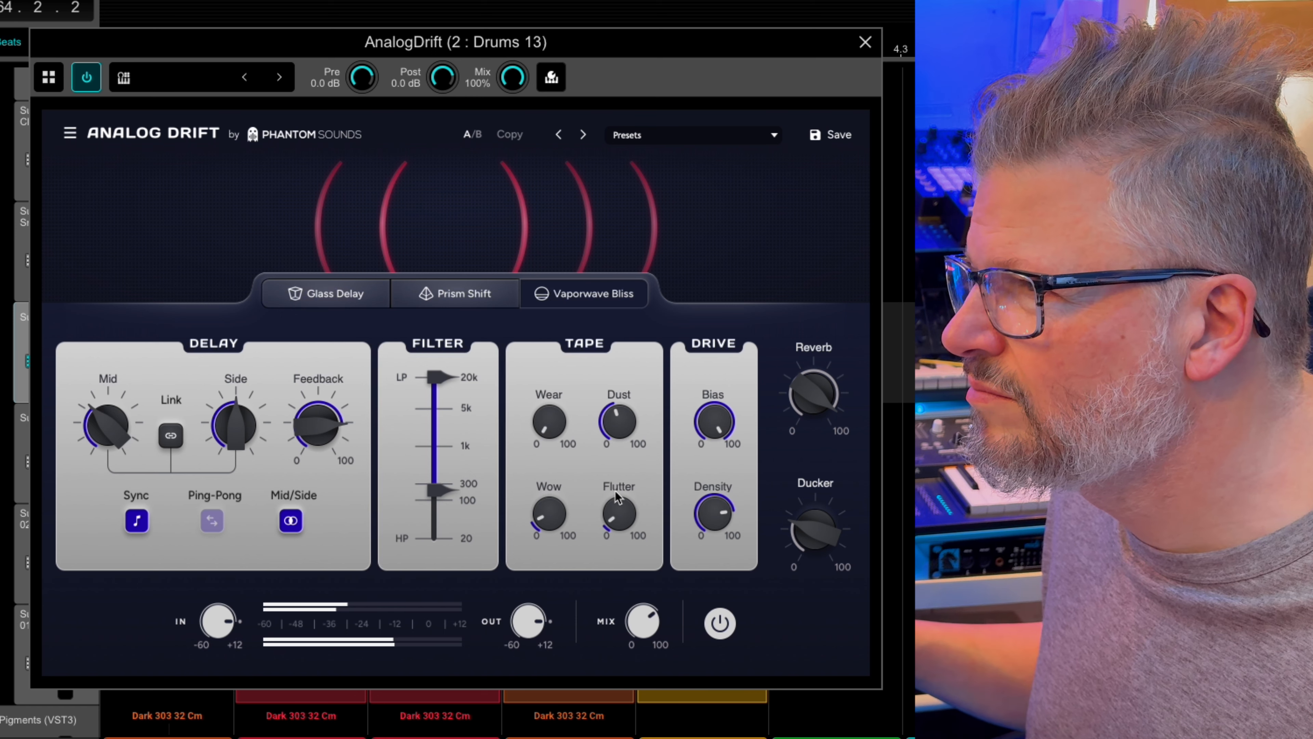
pyautogui.moveTo(618, 420); pyautogui.dragTo(642, 368)
# Step: Set the drive Bias to 40% and reduce the Reverb
pyautogui.moveTo(717, 419); pyautogui.dragTo(712, 543)
pyautogui.moveTo(716, 414); pyautogui.dragTo(717, 429)
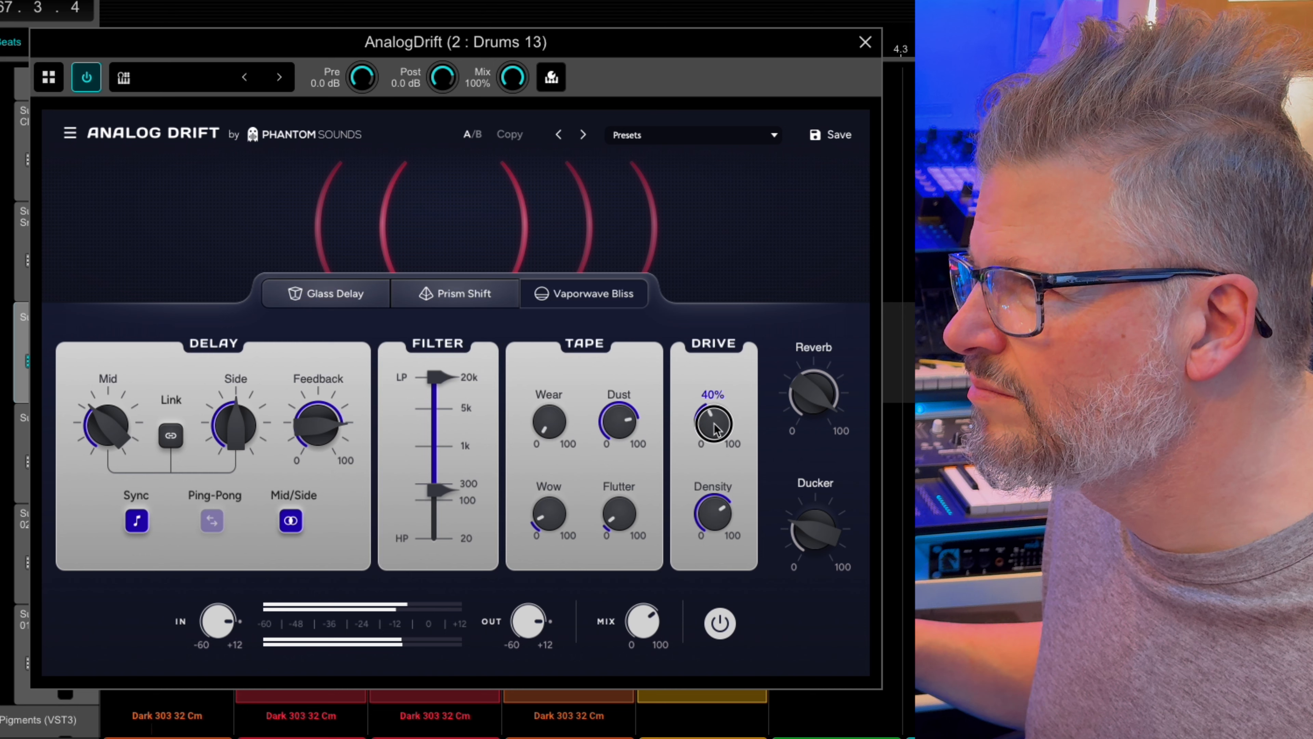
pyautogui.moveTo(813, 396); pyautogui.dragTo(807, 478)
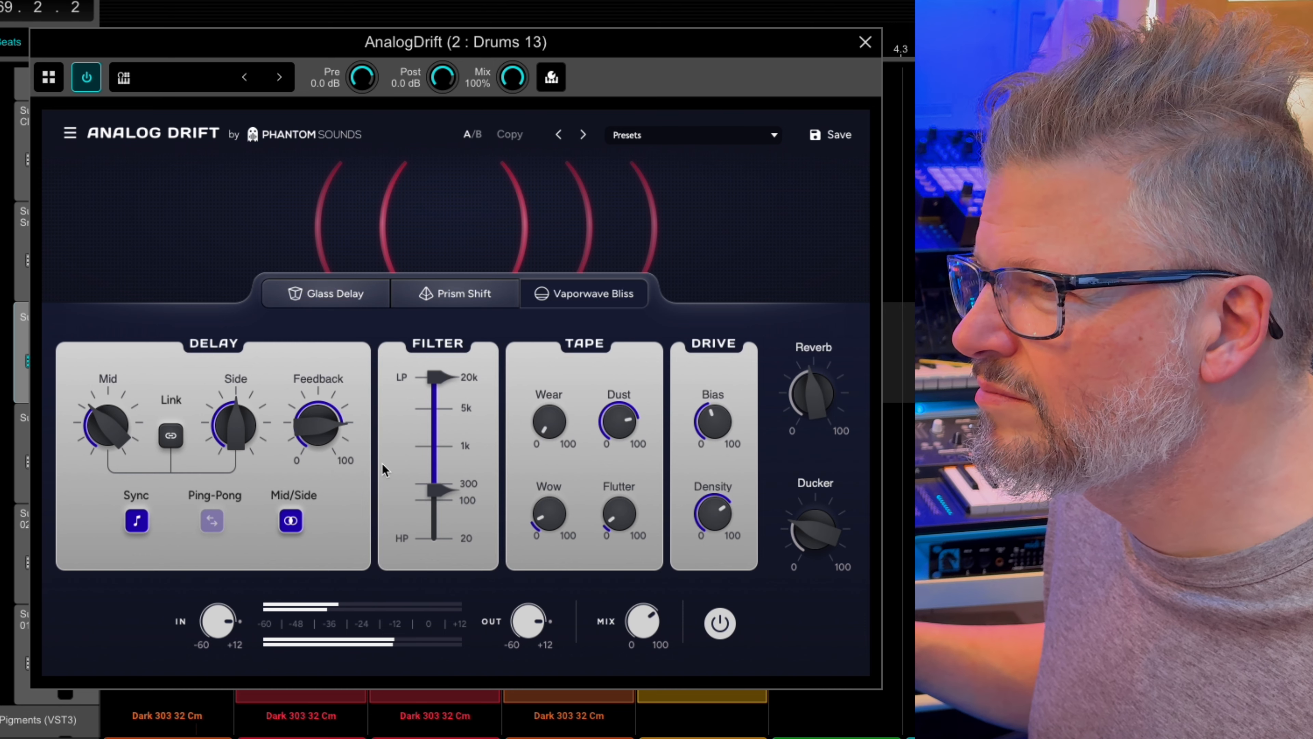
# Step: Switch to the Prism Shift character and bring the Feedback down to 28%
pyautogui.moveTo(305, 437); pyautogui.dragTo(300, 510)
pyautogui.click(448, 296)
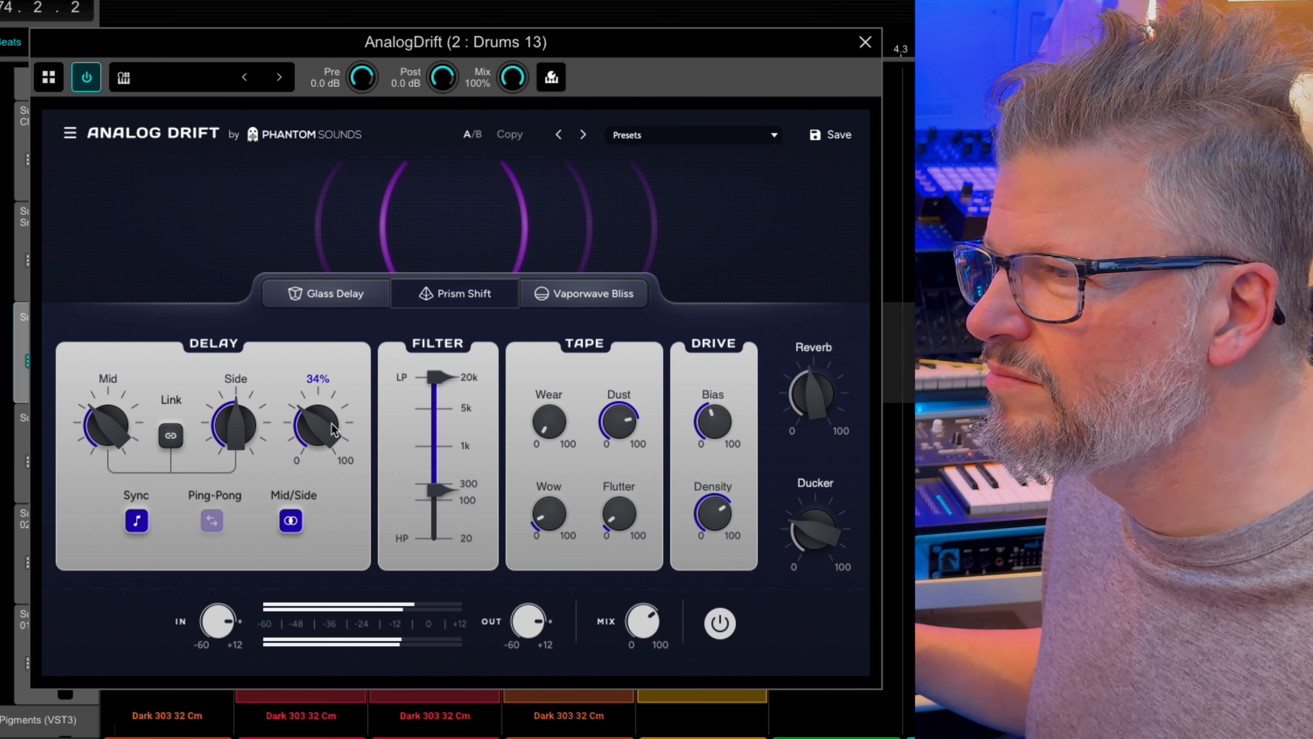
pyautogui.moveTo(326, 442)
pyautogui.mouseDown()
pyautogui.moveTo(337, 330)
pyautogui.moveTo(315, 443)
pyautogui.mouseUp()
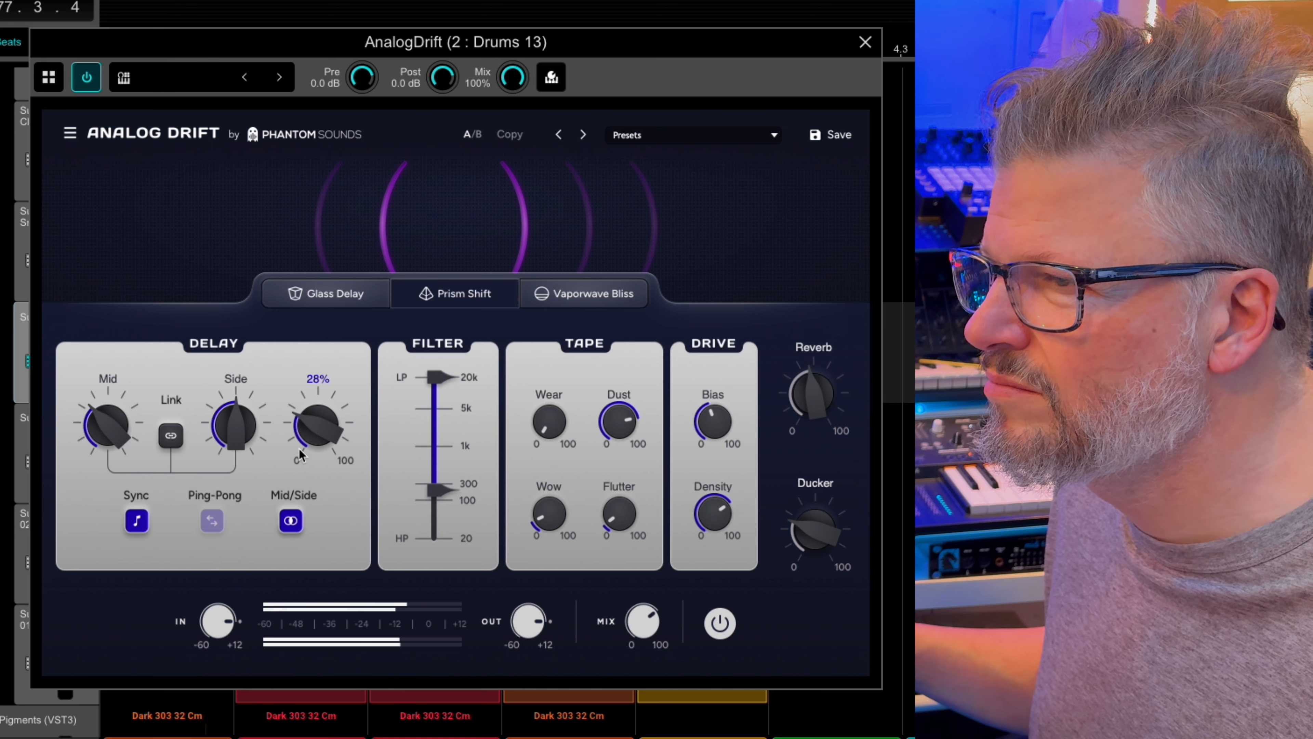
# Step: Turn off Sync and sweep the Side delay time up to 2791 and back down
pyautogui.click(147, 516)
pyautogui.moveTo(243, 442); pyautogui.dragTo(332, 384)
pyautogui.moveTo(238, 429); pyautogui.dragTo(251, 345)
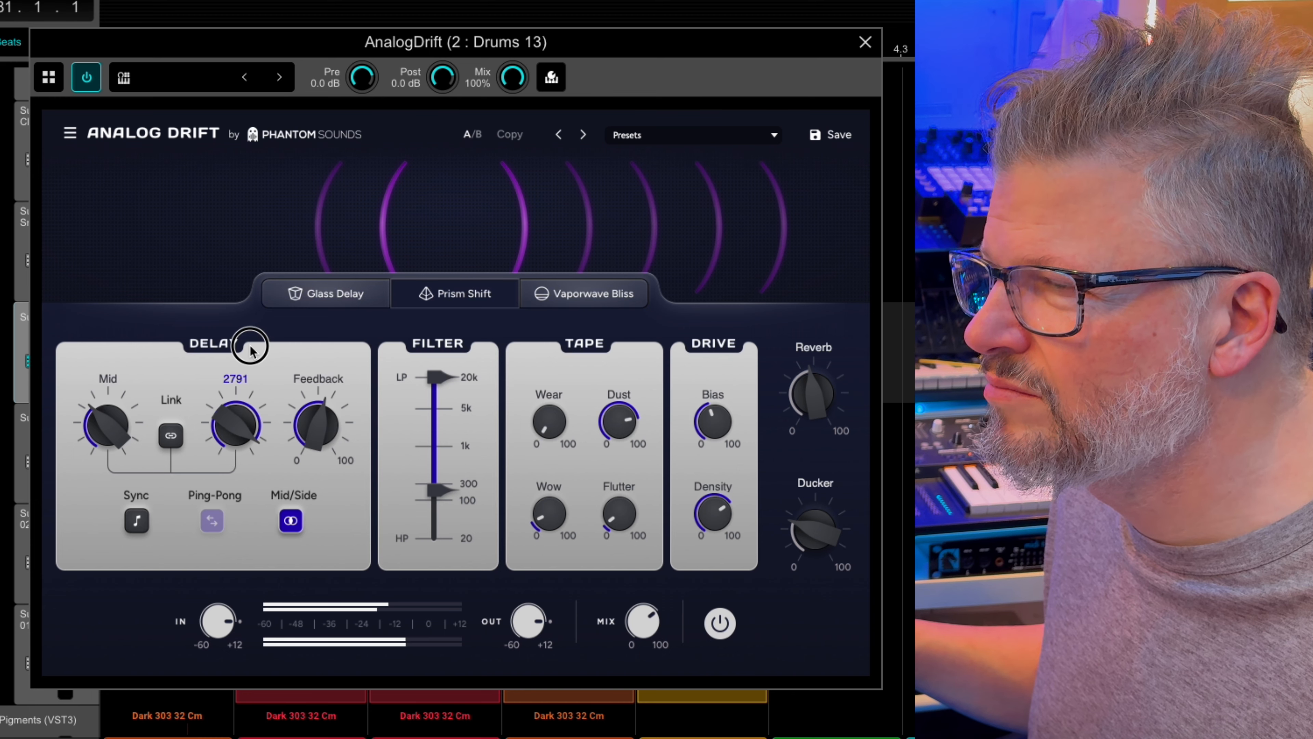
pyautogui.moveTo(250, 345); pyautogui.dragTo(239, 528)
# Step: Raise the Feedback and sweep the free-running Side delay time through 1066 and down to 88
pyautogui.moveTo(314, 440); pyautogui.dragTo(316, 394)
pyautogui.moveTo(234, 409); pyautogui.dragTo(256, 377)
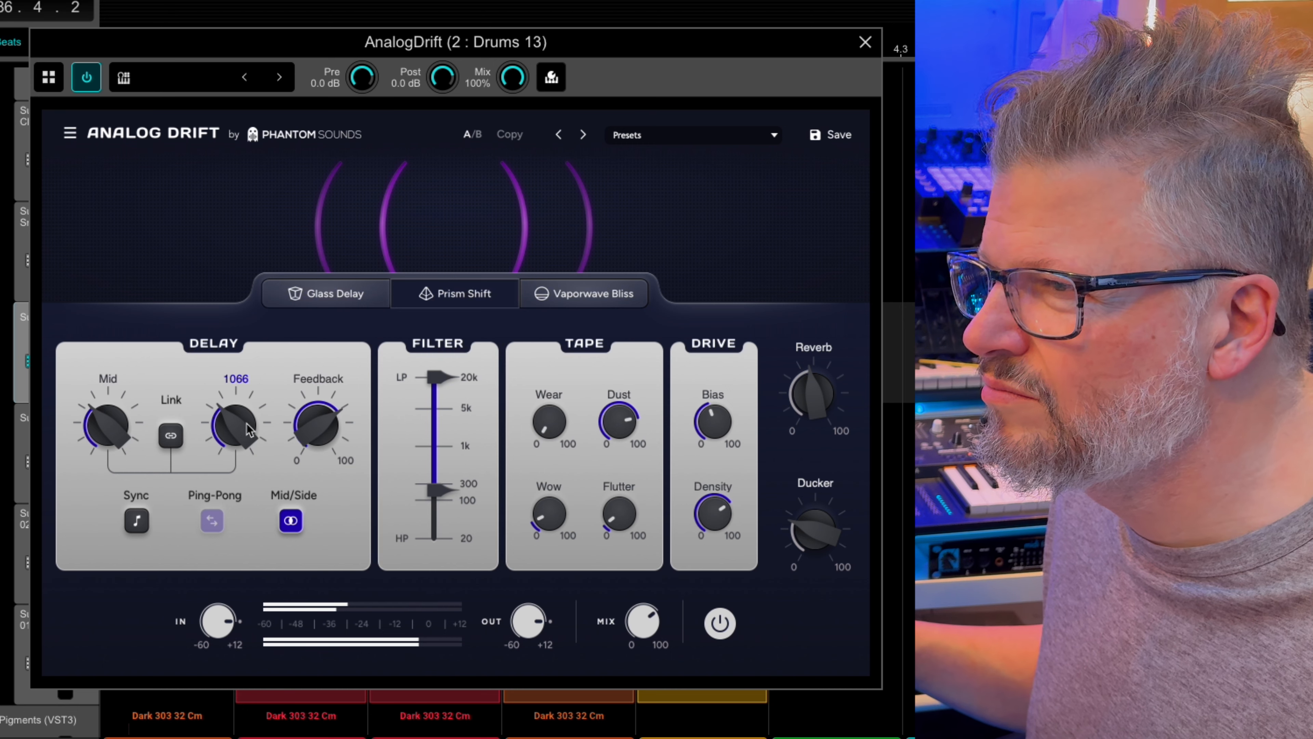
pyautogui.moveTo(230, 441); pyautogui.dragTo(229, 488)
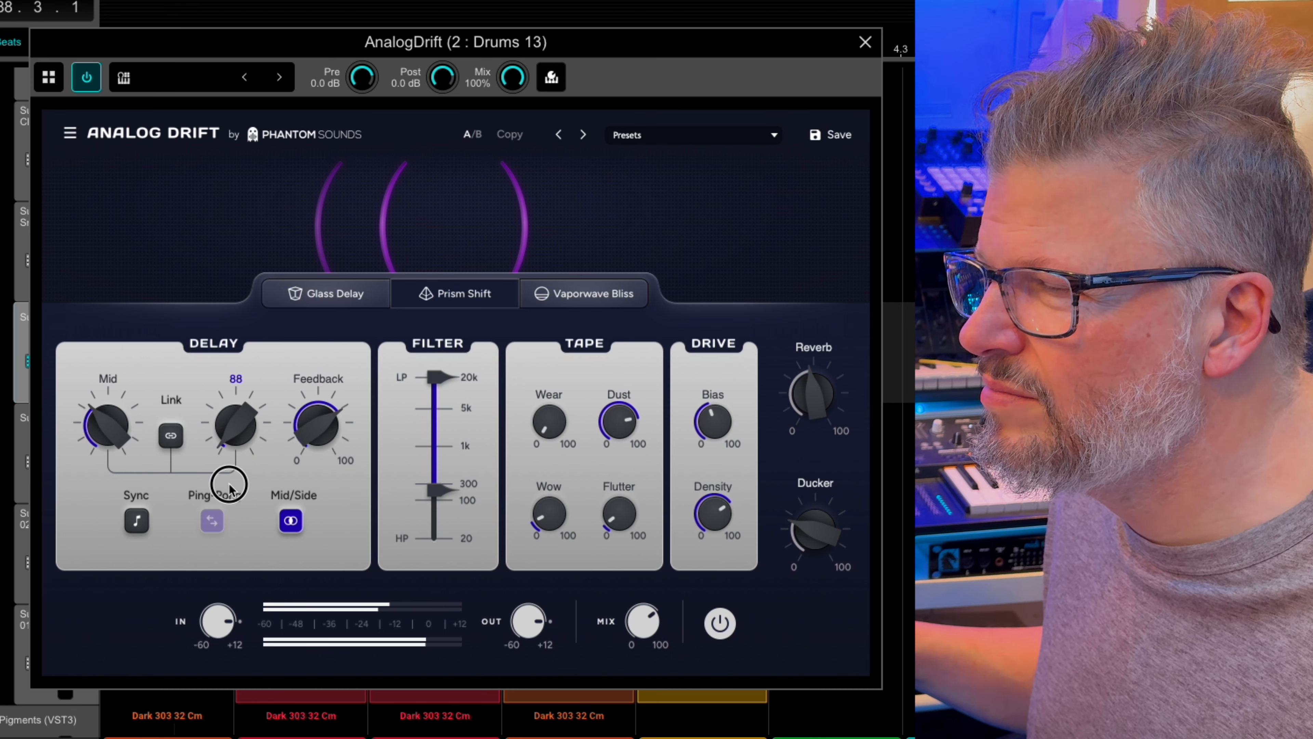
pyautogui.doubleClick(229, 485)
# Step: Lower the Feedback to near its minimum, shorten the Side delay time, and close the hi-hat track's plugin window
pyautogui.moveTo(304, 431); pyautogui.dragTo(316, 533)
pyautogui.moveTo(317, 424); pyautogui.dragTo(317, 465)
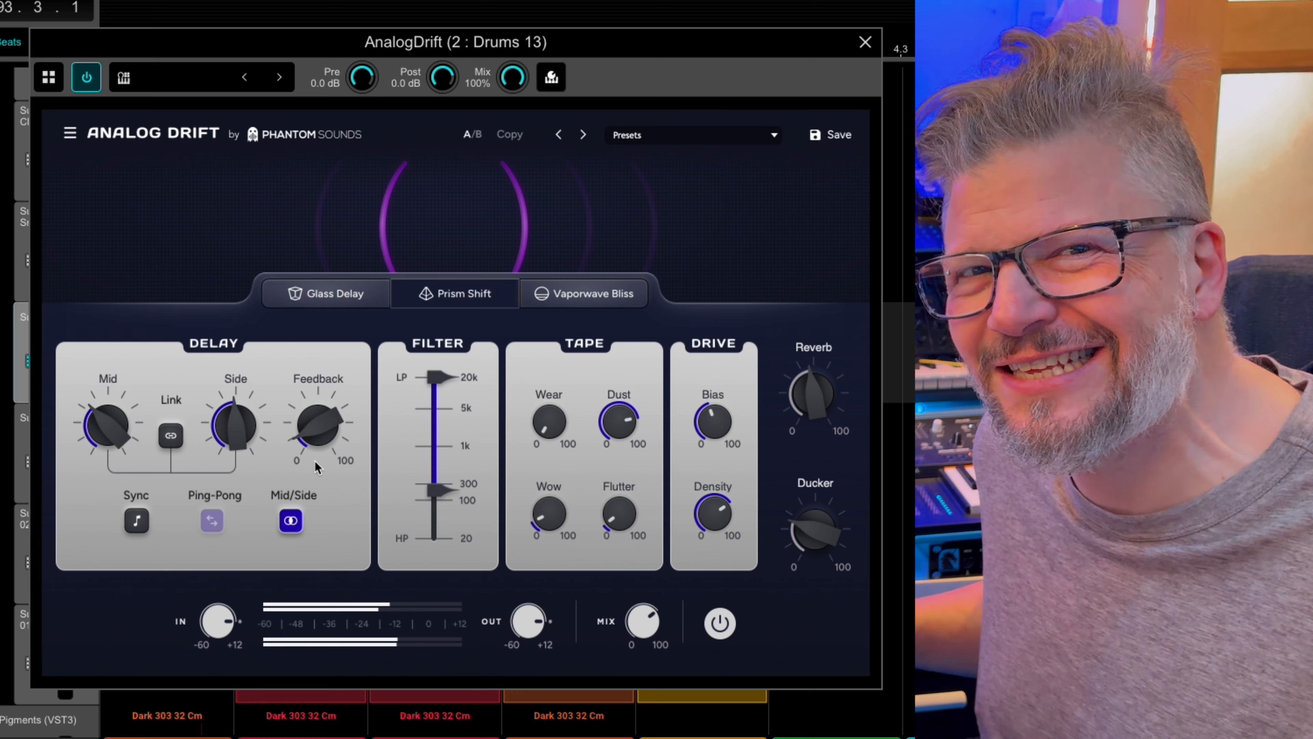
pyautogui.moveTo(242, 422)
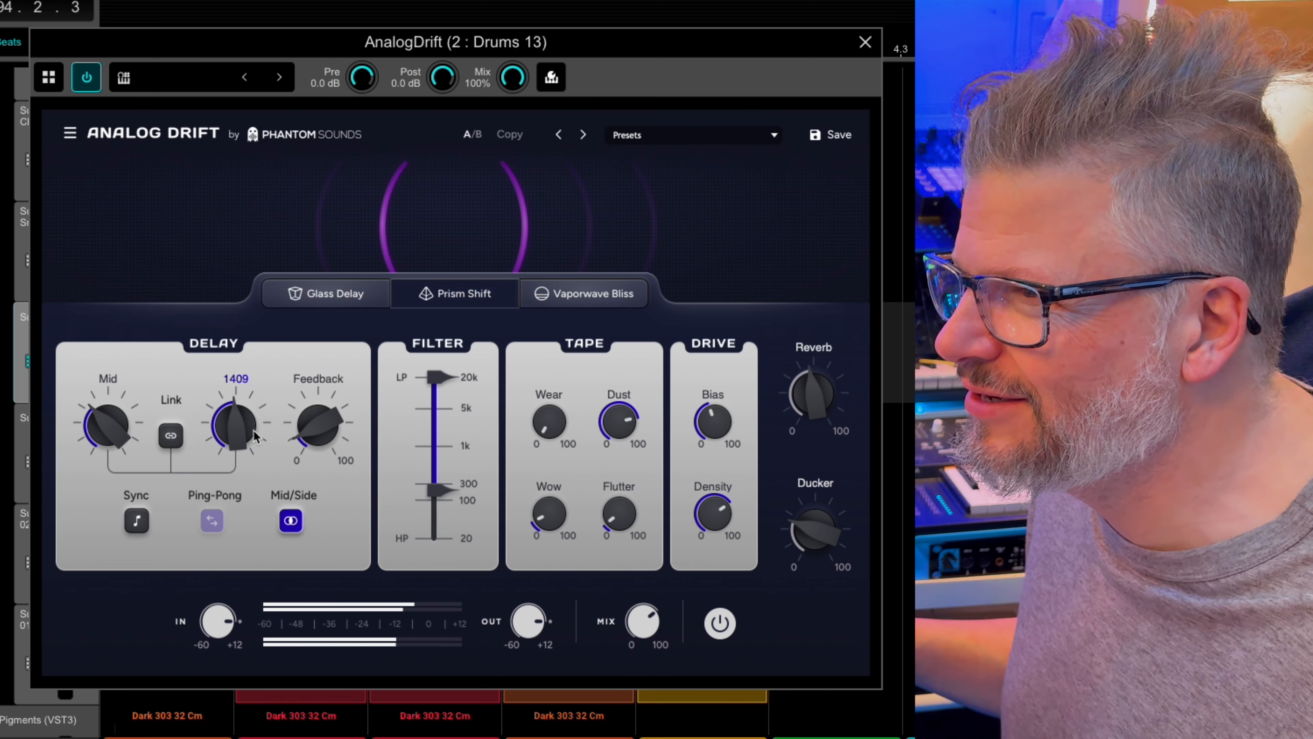
pyautogui.moveTo(241, 422); pyautogui.dragTo(228, 466)
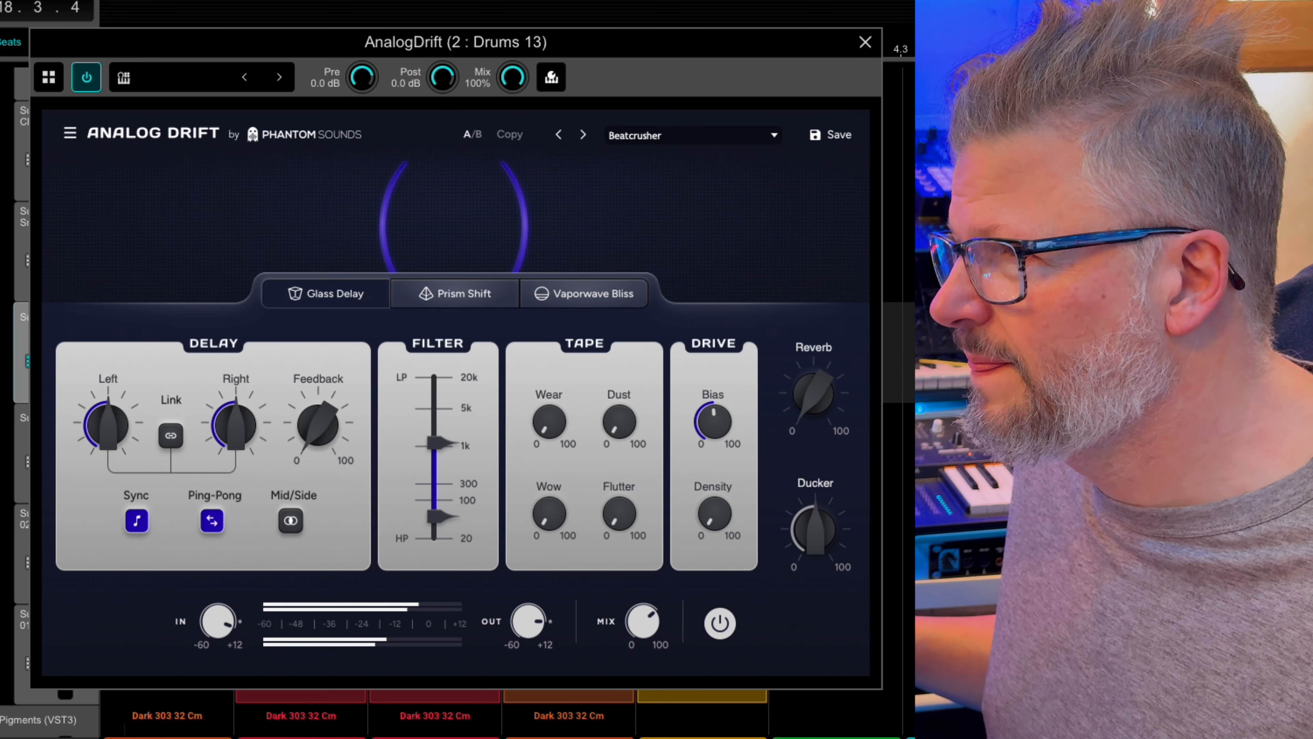
pyautogui.click(865, 42)
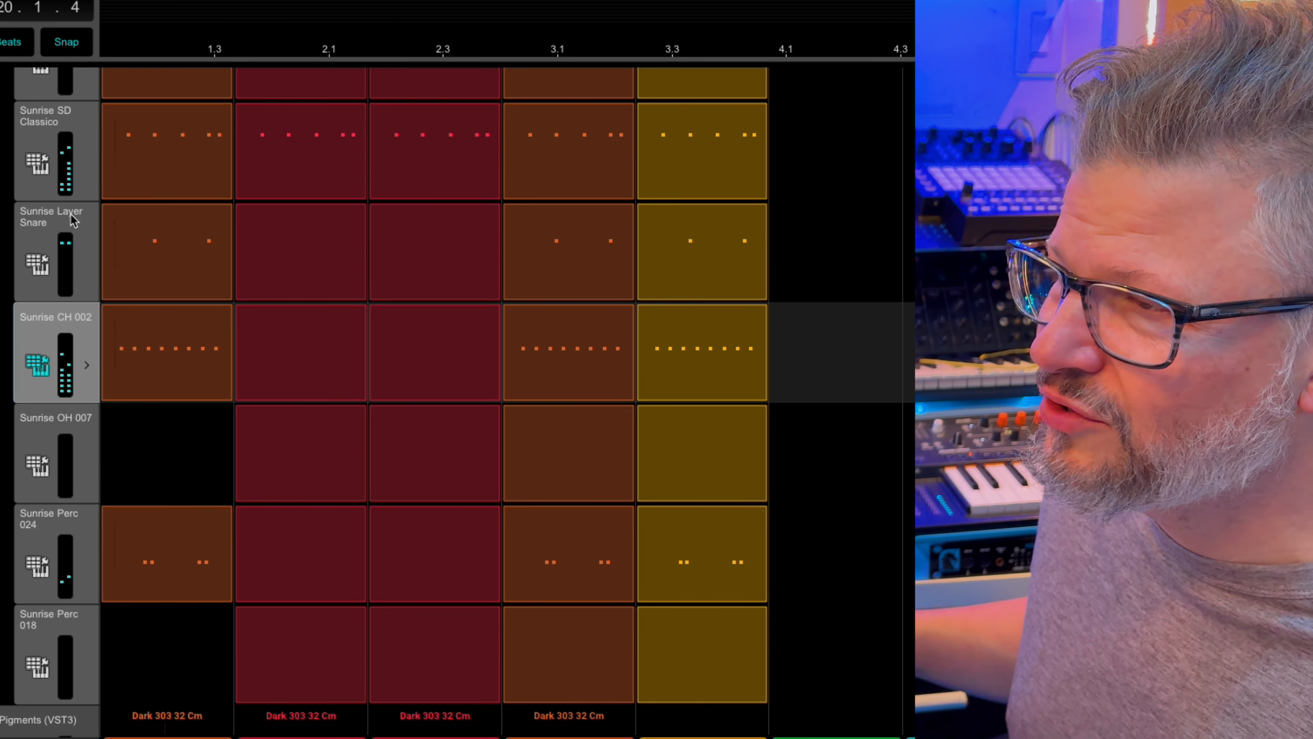
# Step: Open Analog Drift on the ZR1 Drum Track and load the factory Drums preset Trippy Overload
pyautogui.scroll(5, 72, 184)
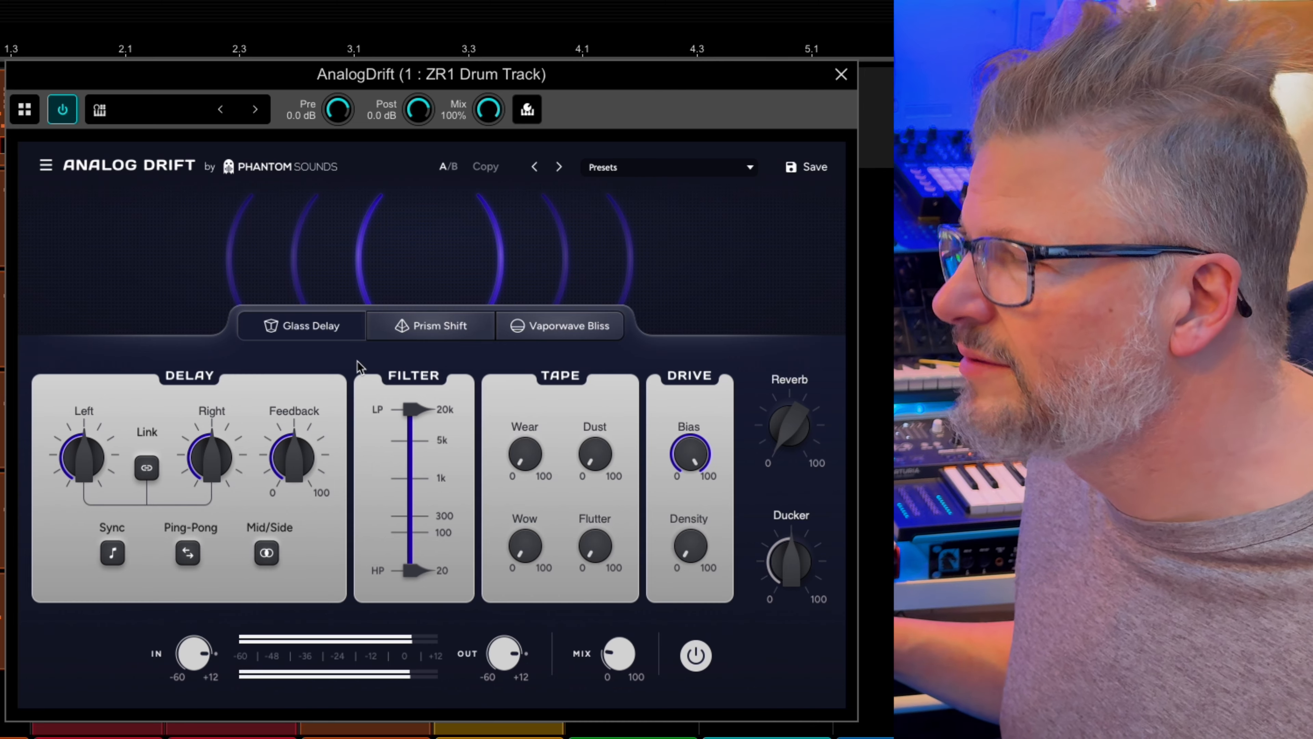
pyautogui.moveTo(318, 486)
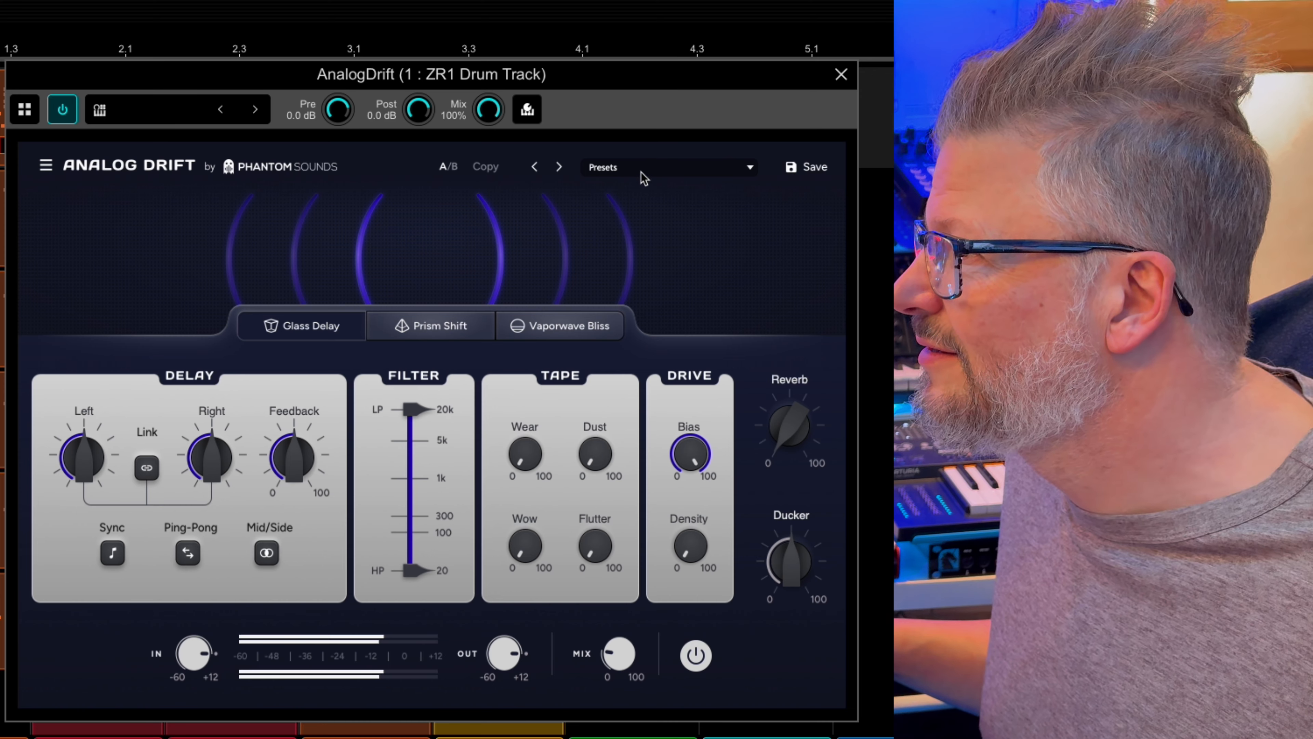
pyautogui.click(643, 174)
pyautogui.moveTo(760, 357)
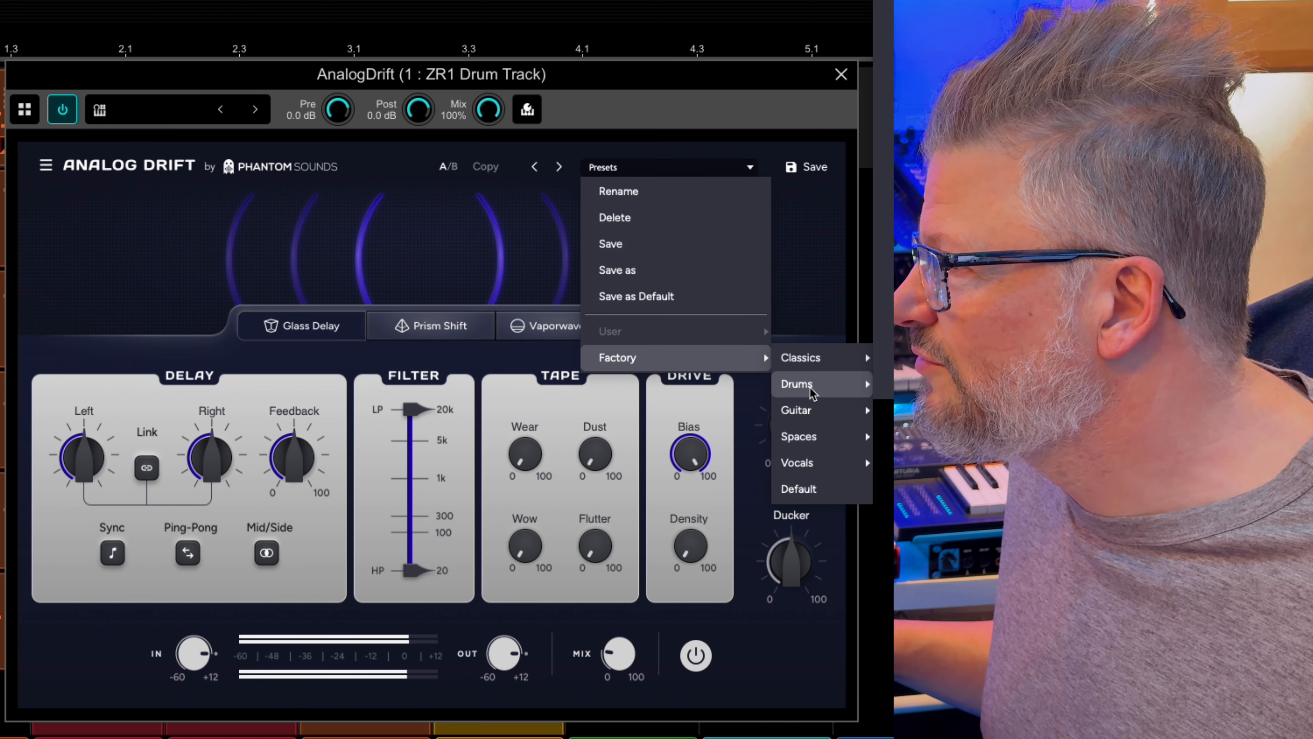
pyautogui.click(926, 384)
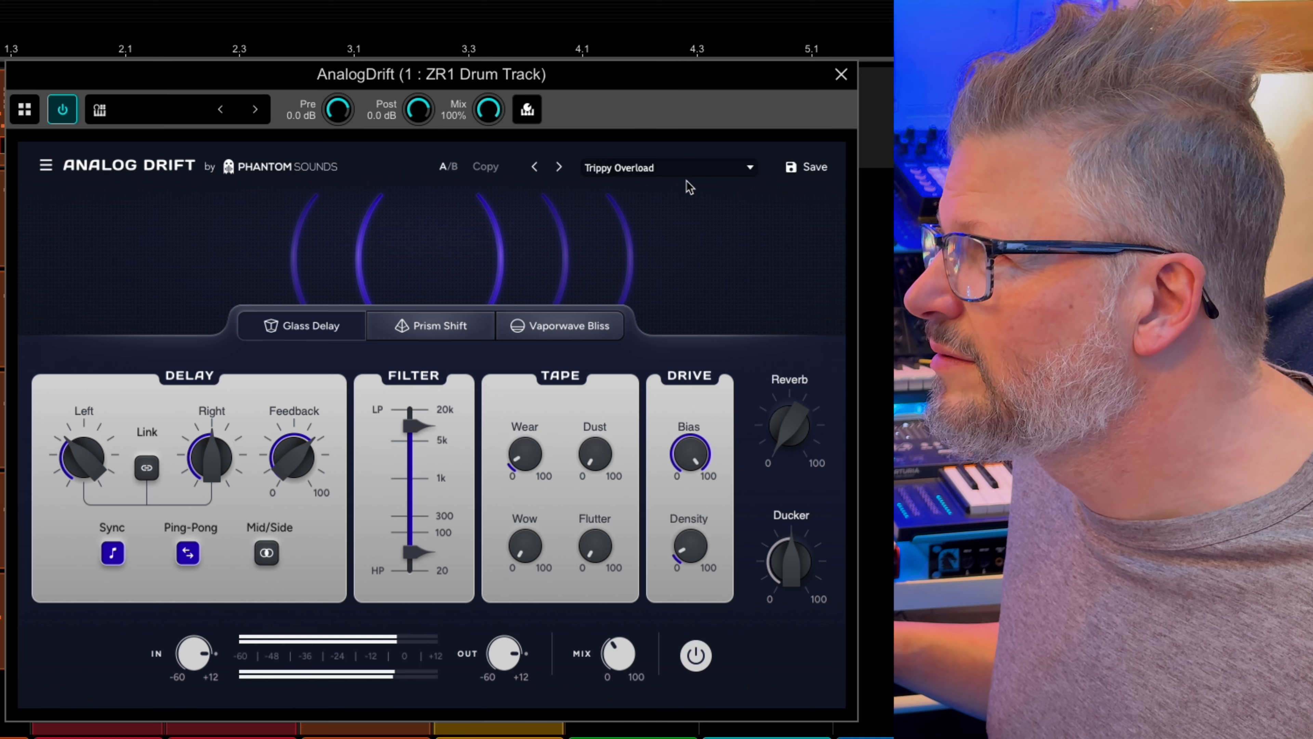
# Step: Step back through the drum presets Tightlate, Slow Illusion, Roomy Rhythm and Ping Pong Groove to audition them on the full drum track
pyautogui.click(537, 168)
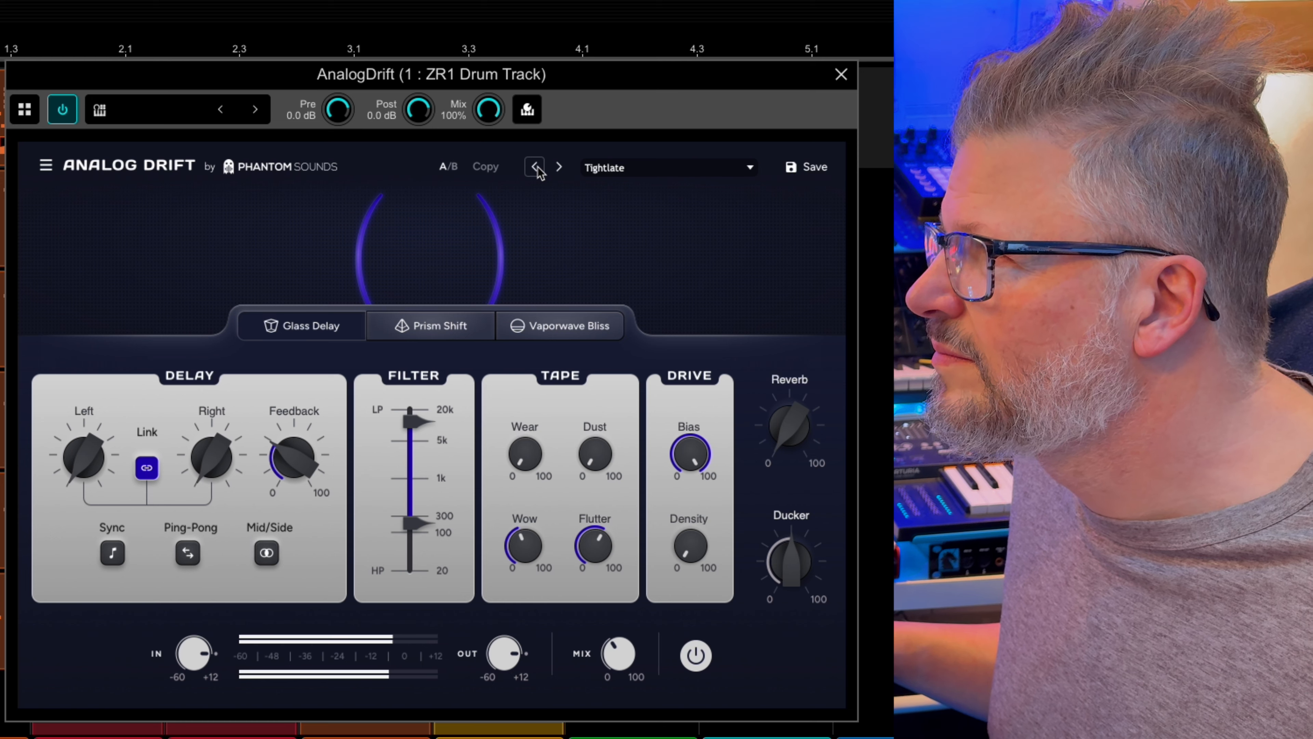
pyautogui.click(537, 168)
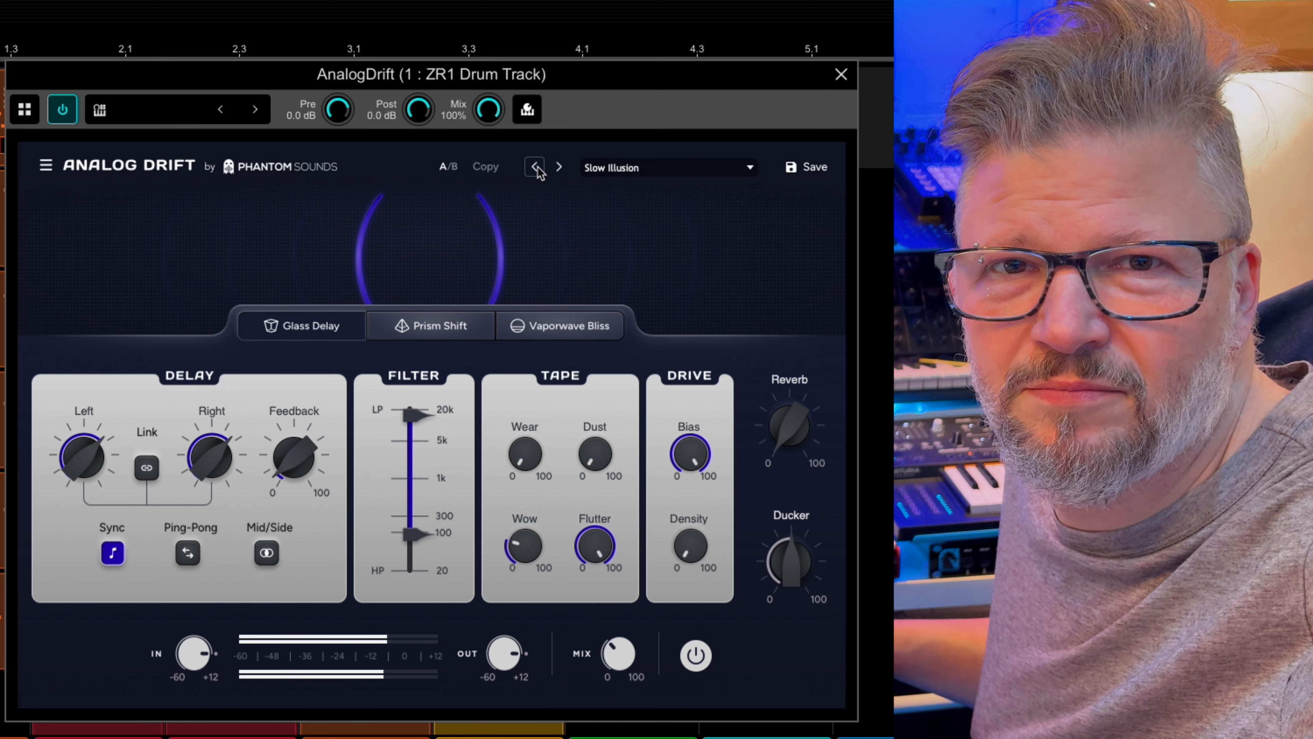
pyautogui.click(536, 168)
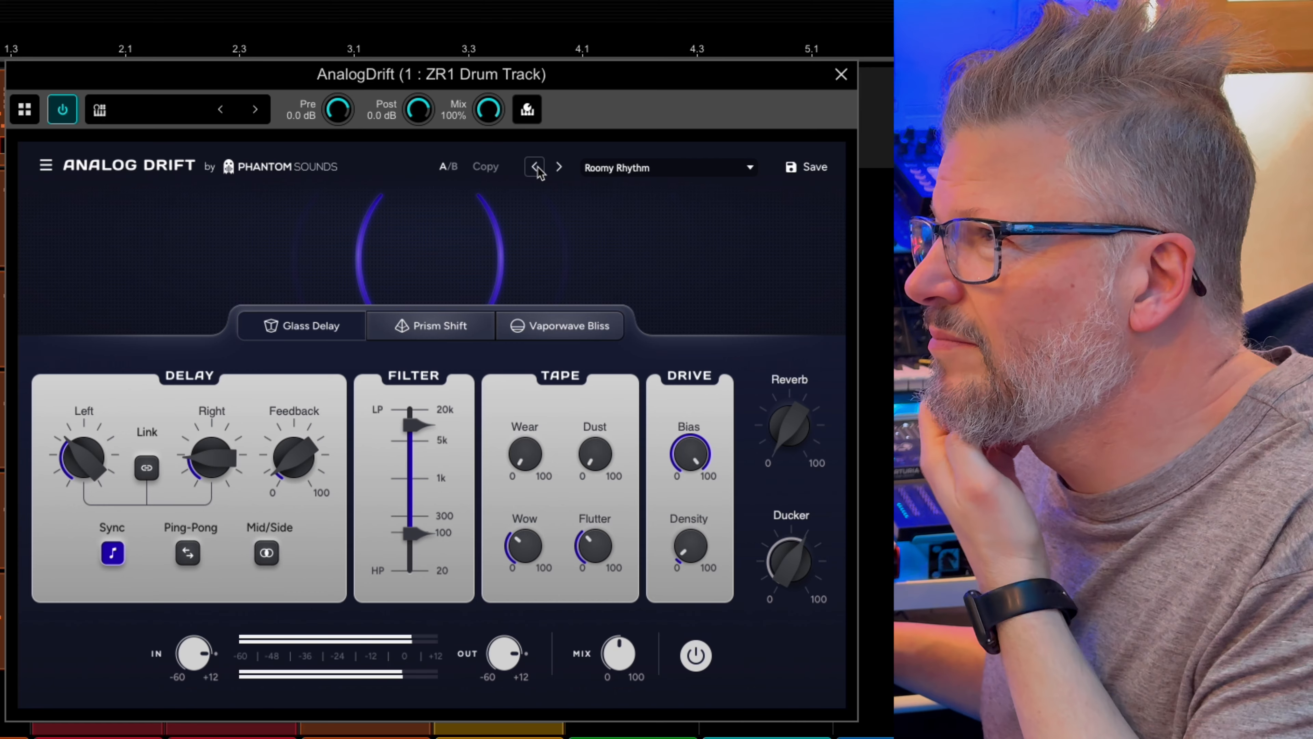
pyautogui.click(537, 167)
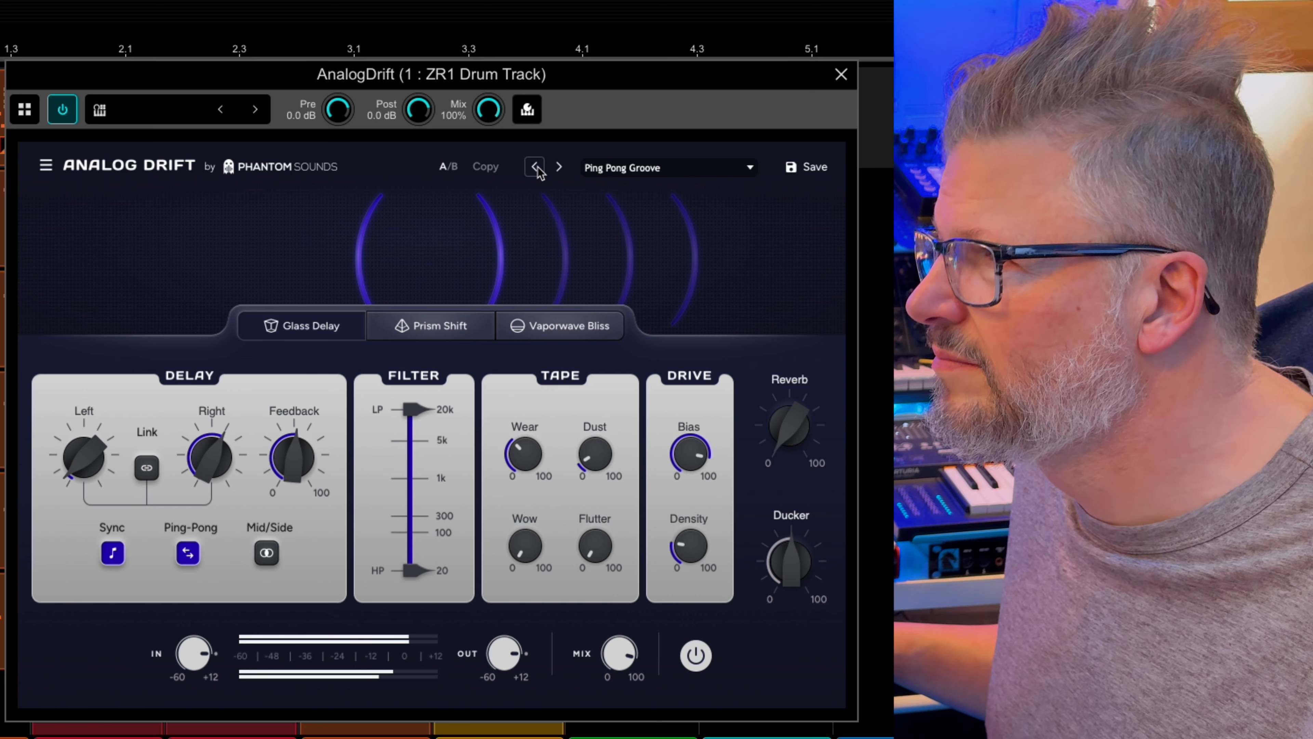
# Step: Load the Perc Snap preset, raise its high-pass filter to just below 5 kHz, and move on to the Left Snap preset
pyautogui.click(538, 168)
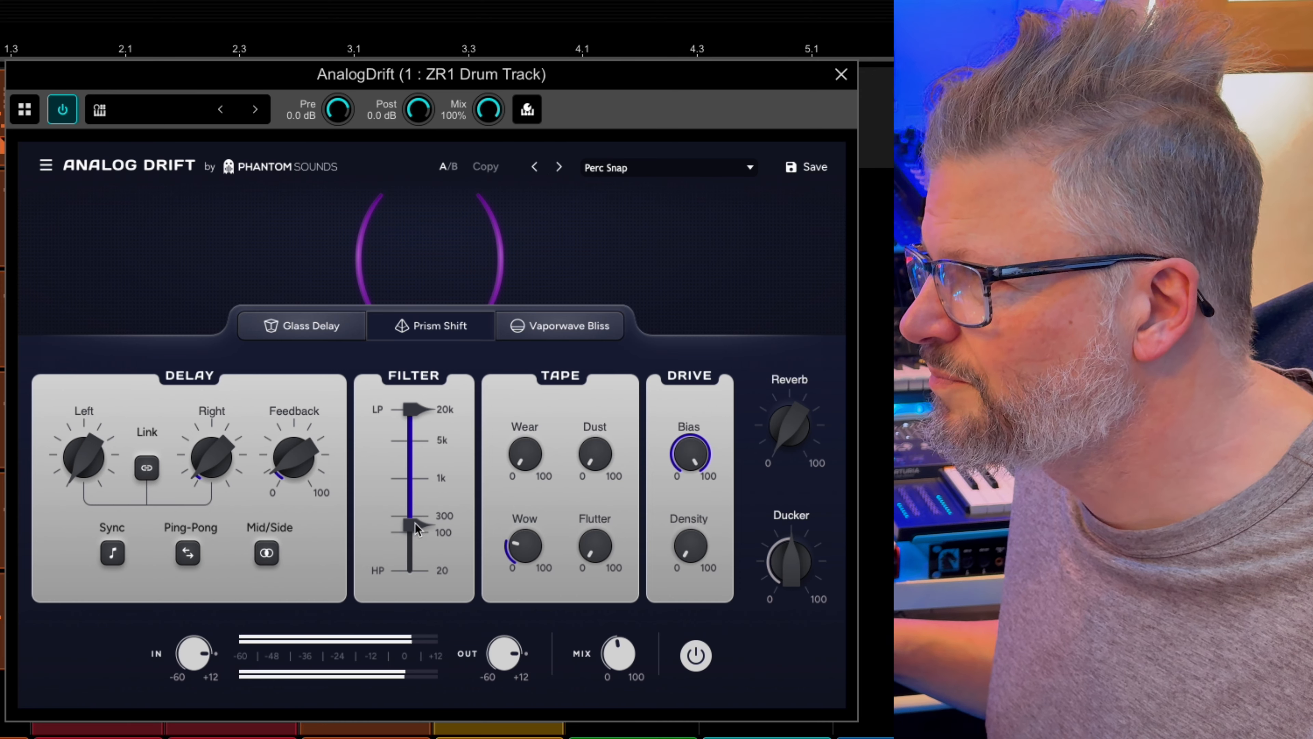
pyautogui.moveTo(417, 526); pyautogui.dragTo(424, 433)
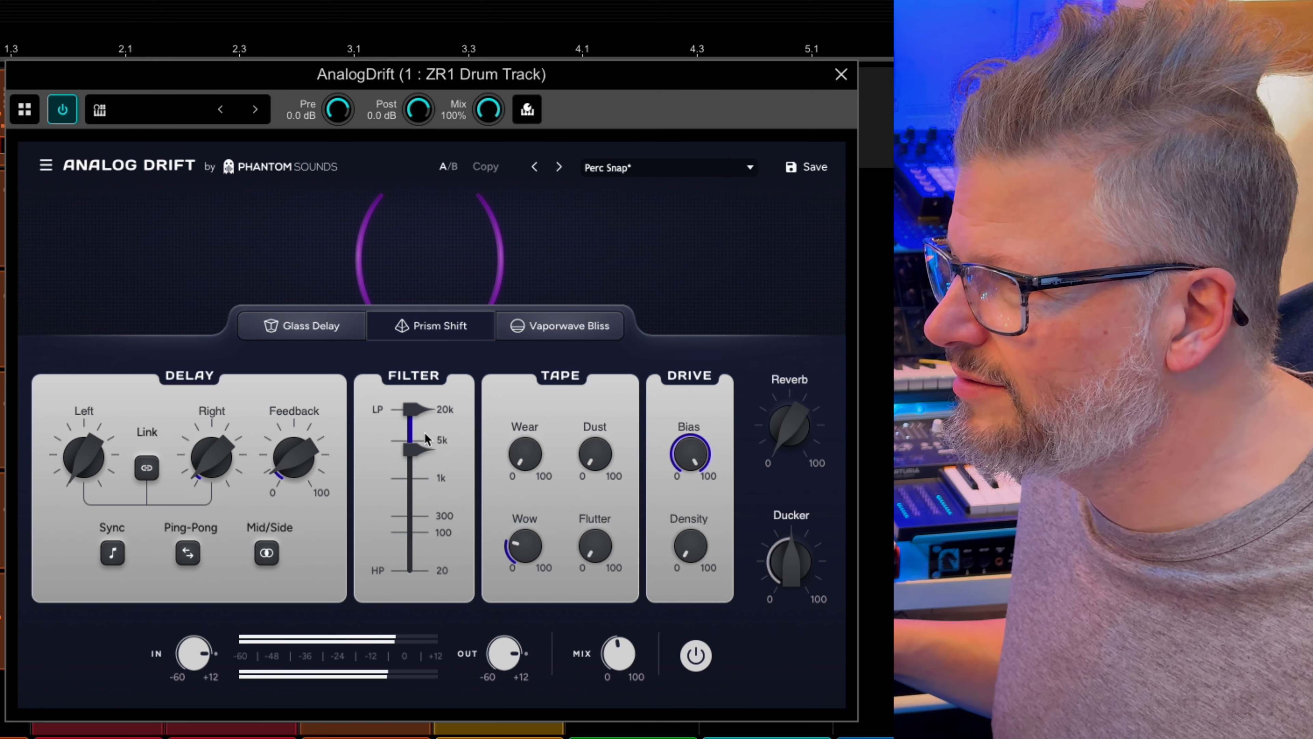
pyautogui.click(536, 168)
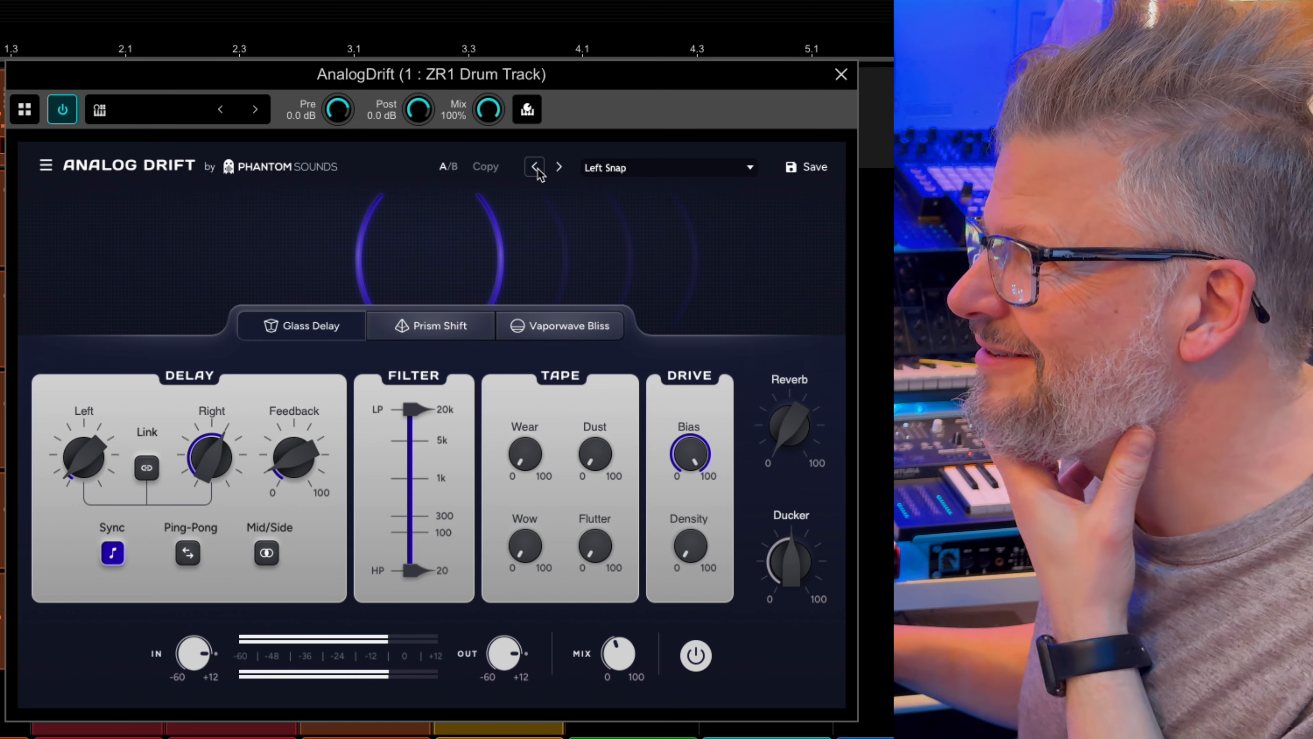
# Step: Step back through the drum presets Latenight Club, Housemate and Dreamy Case to audition them on the full drum track
pyautogui.click(535, 166)
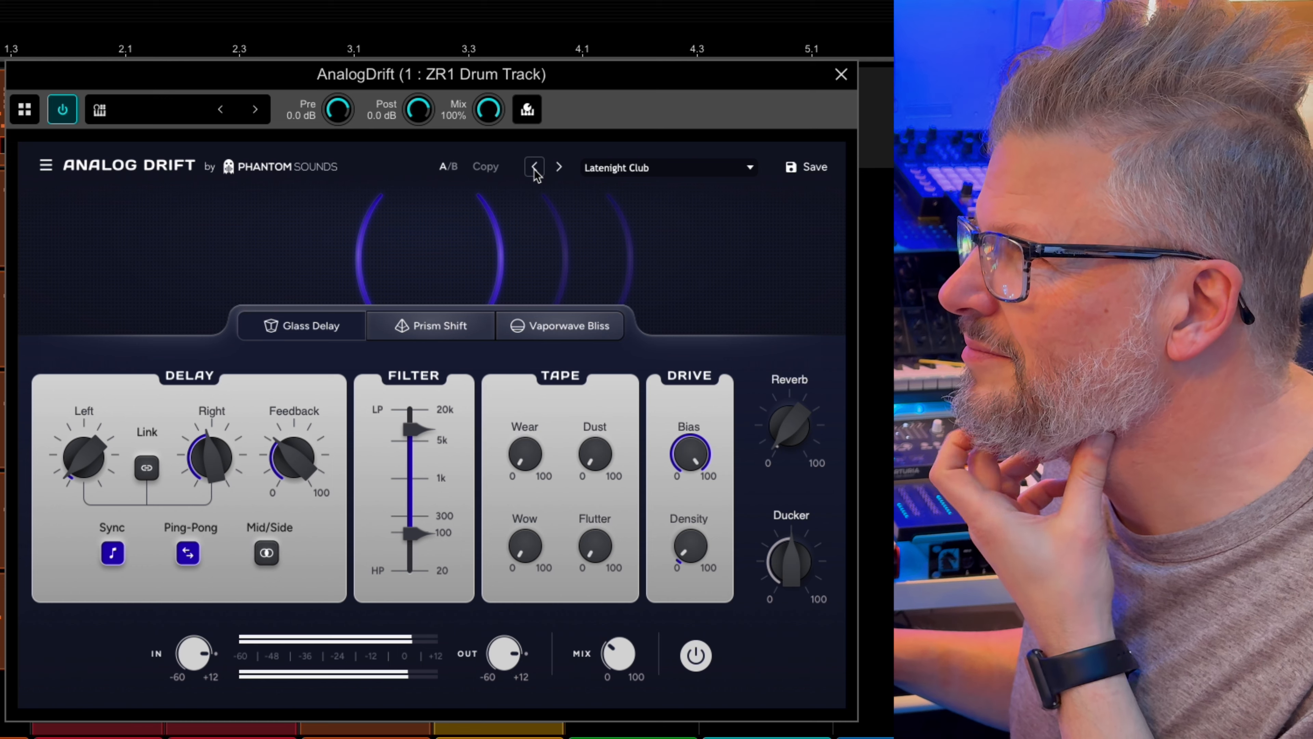
pyautogui.click(536, 167)
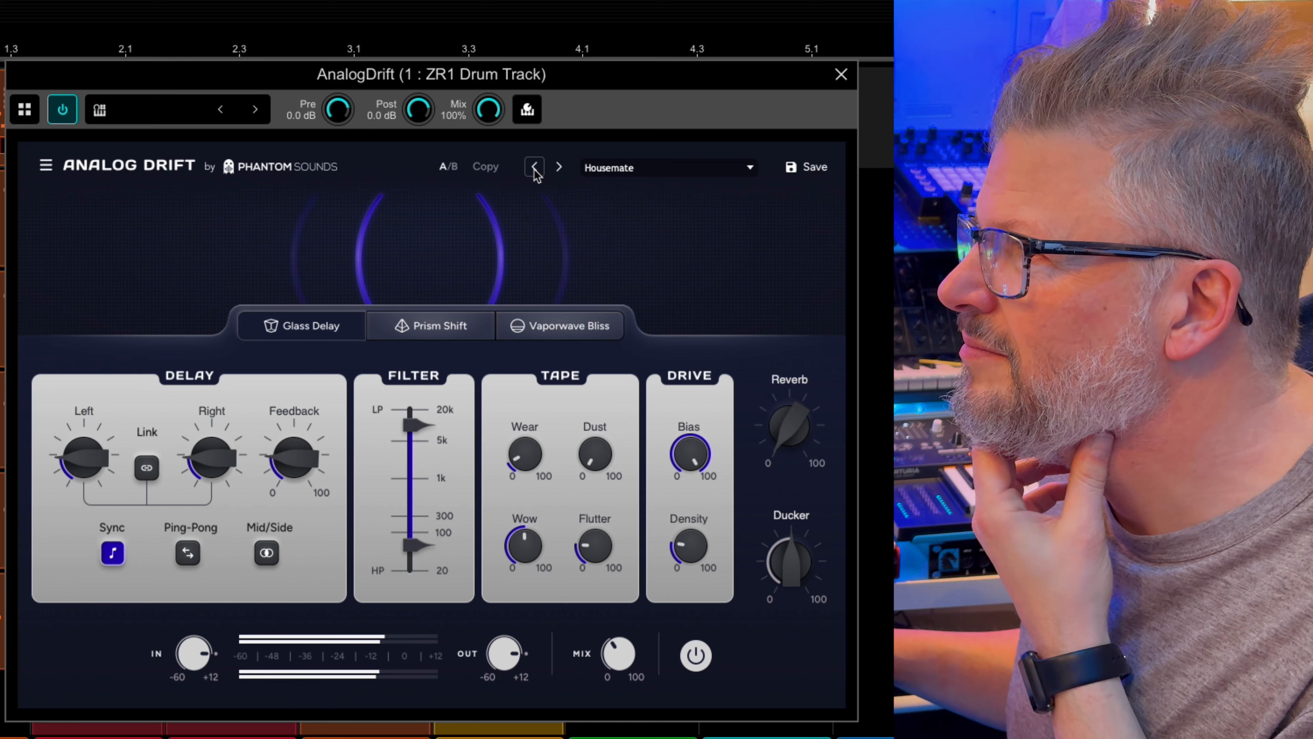
pyautogui.click(536, 167)
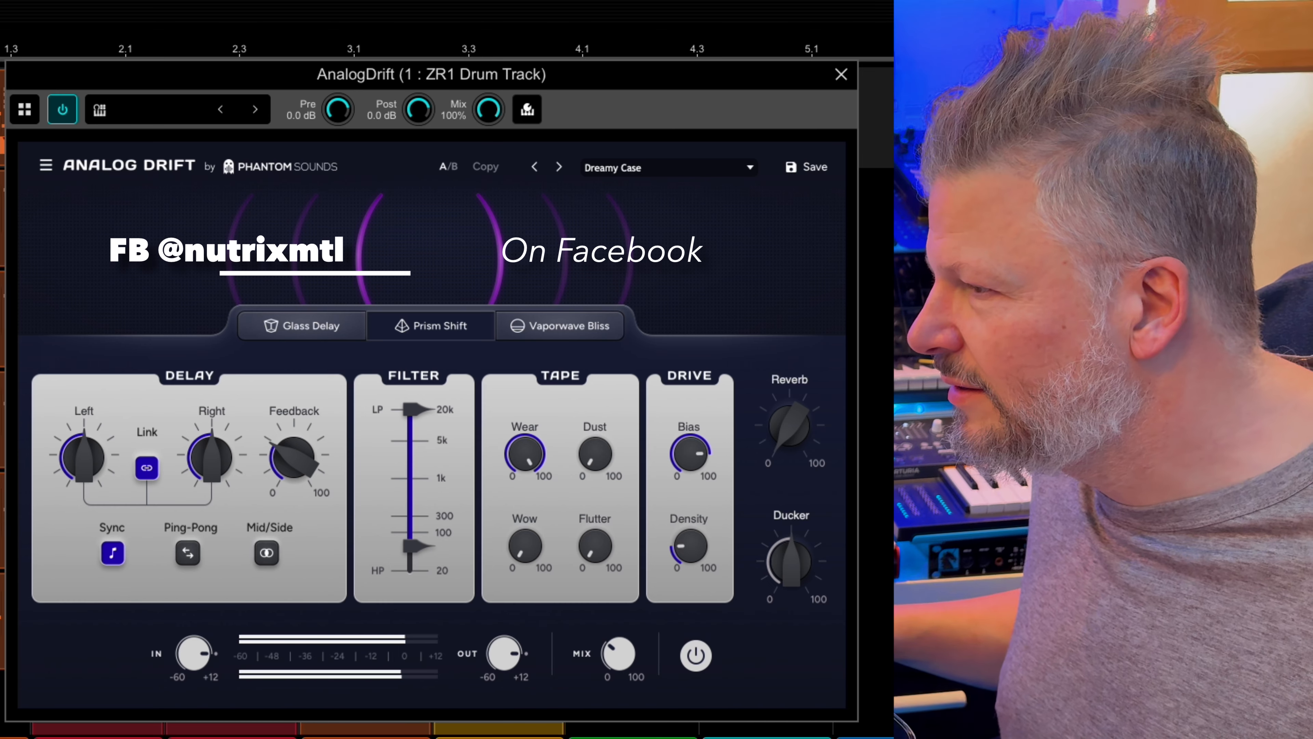
# Step: Raise Dreamy Case's Mix to 89%, reduce it to about halfway, and try the Glass Delay and Vaporwave Bliss characters
pyautogui.click(618, 632)
pyautogui.moveTo(618, 632); pyautogui.dragTo(620, 579)
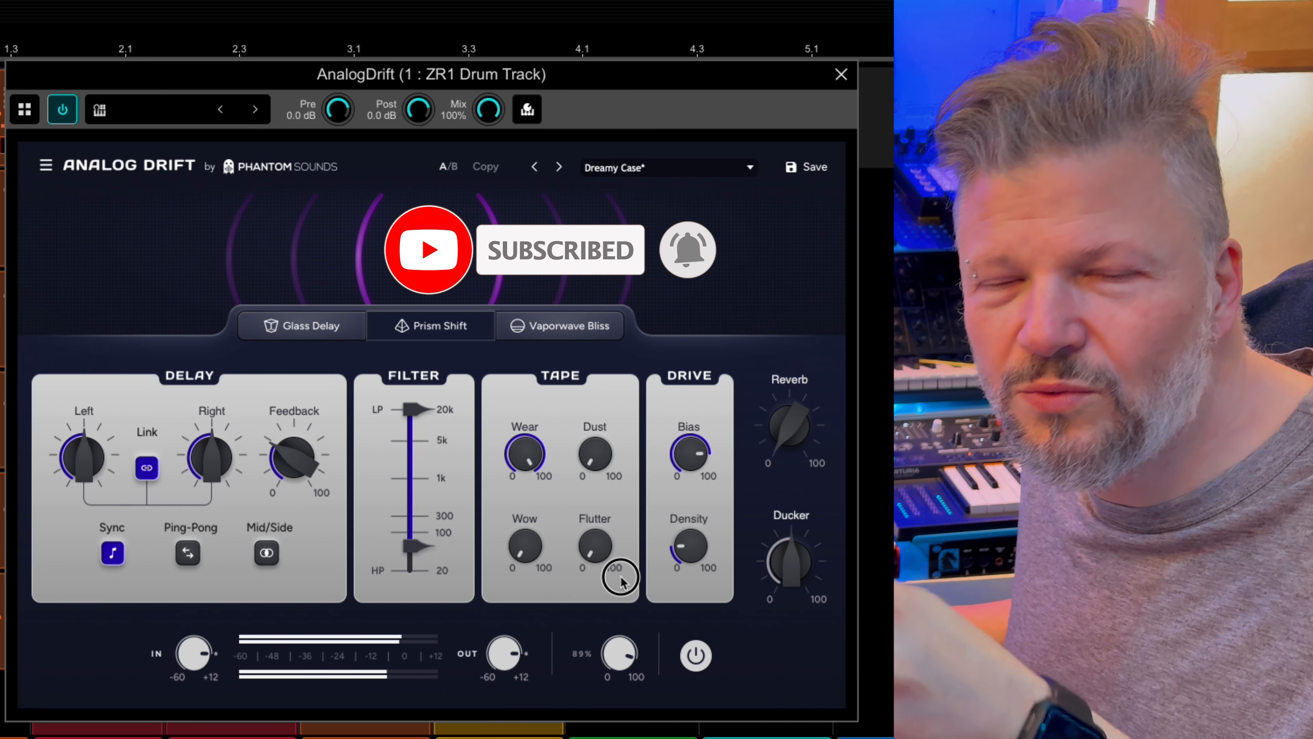
pyautogui.moveTo(616, 636); pyautogui.dragTo(616, 653)
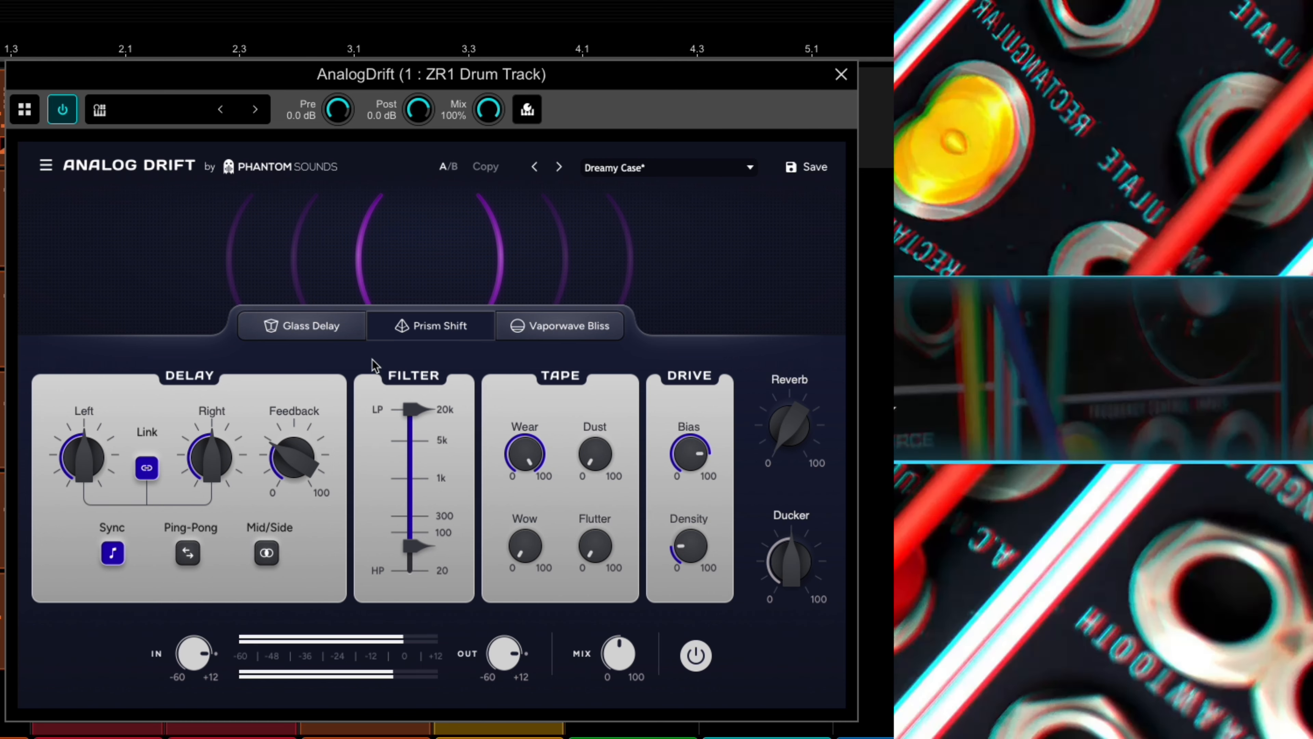
pyautogui.click(327, 339)
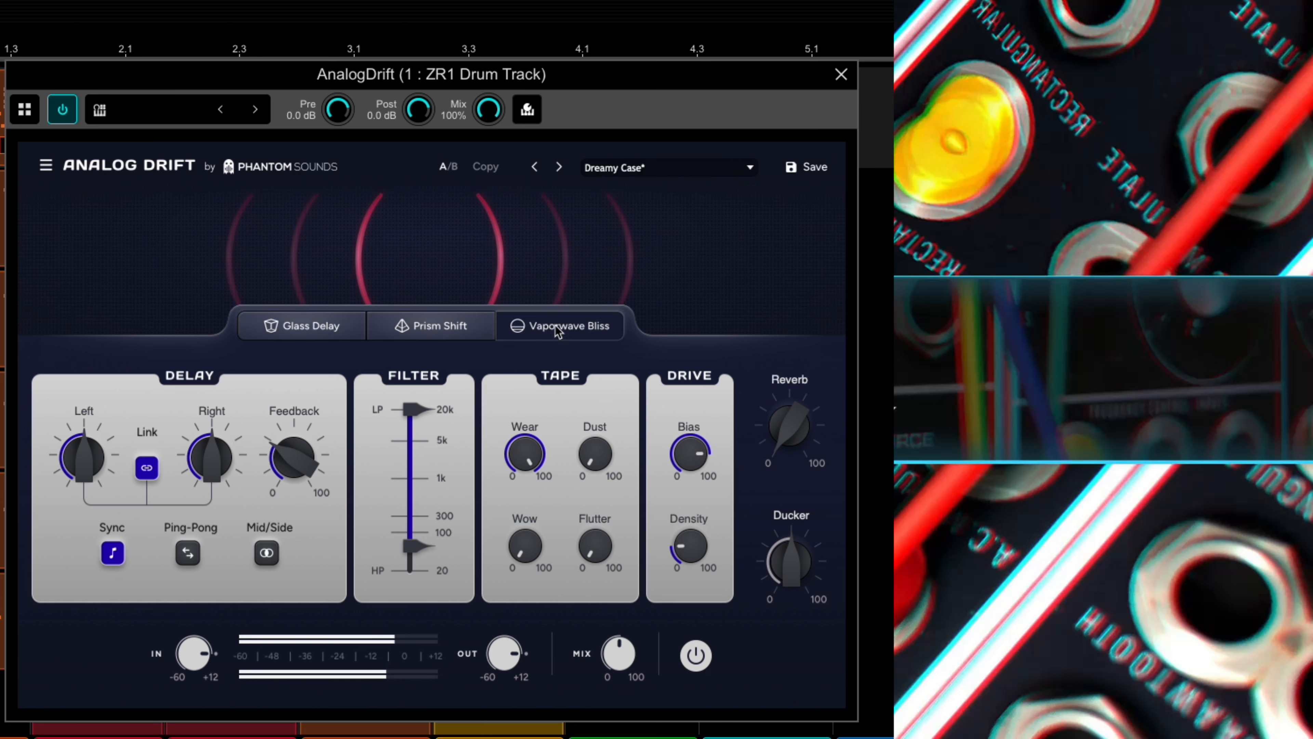
# Step: Step back through the presets Double Groove, Dirty Drums and Crunchy Slap to audition them on the drum track
pyautogui.click(536, 168)
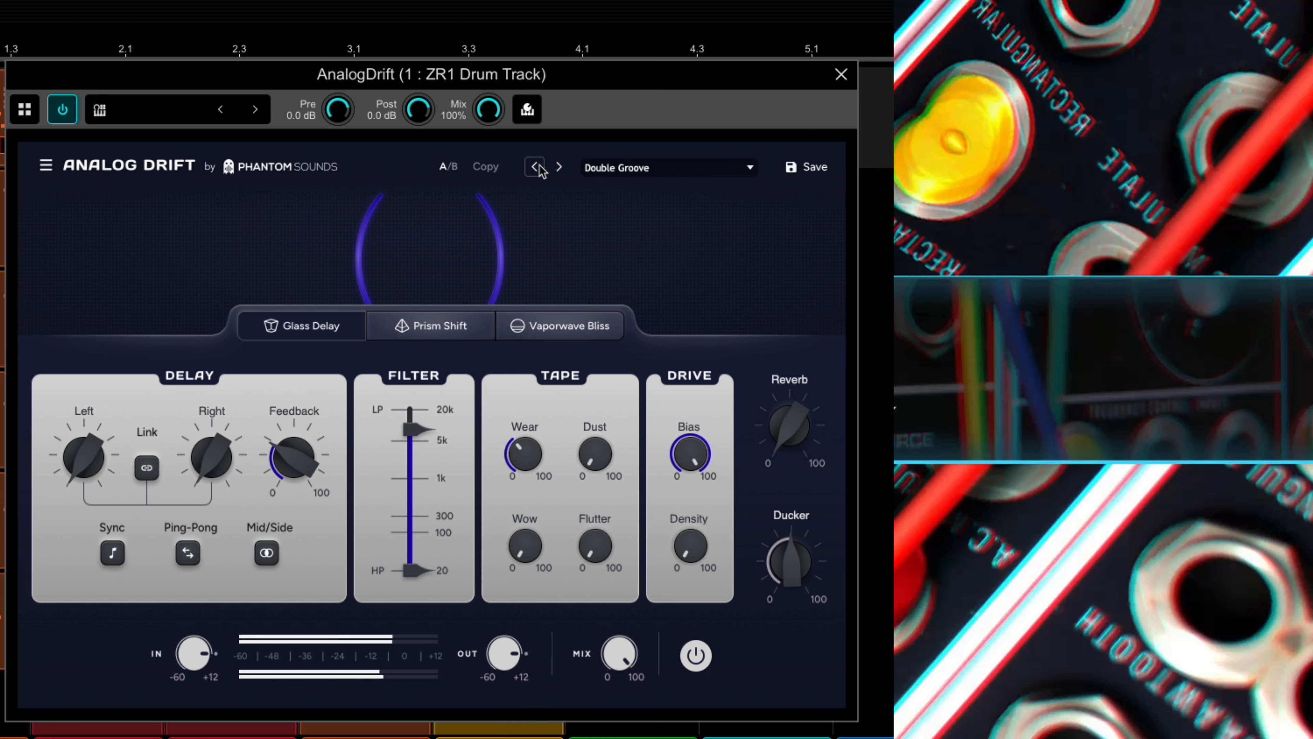
pyautogui.click(537, 167)
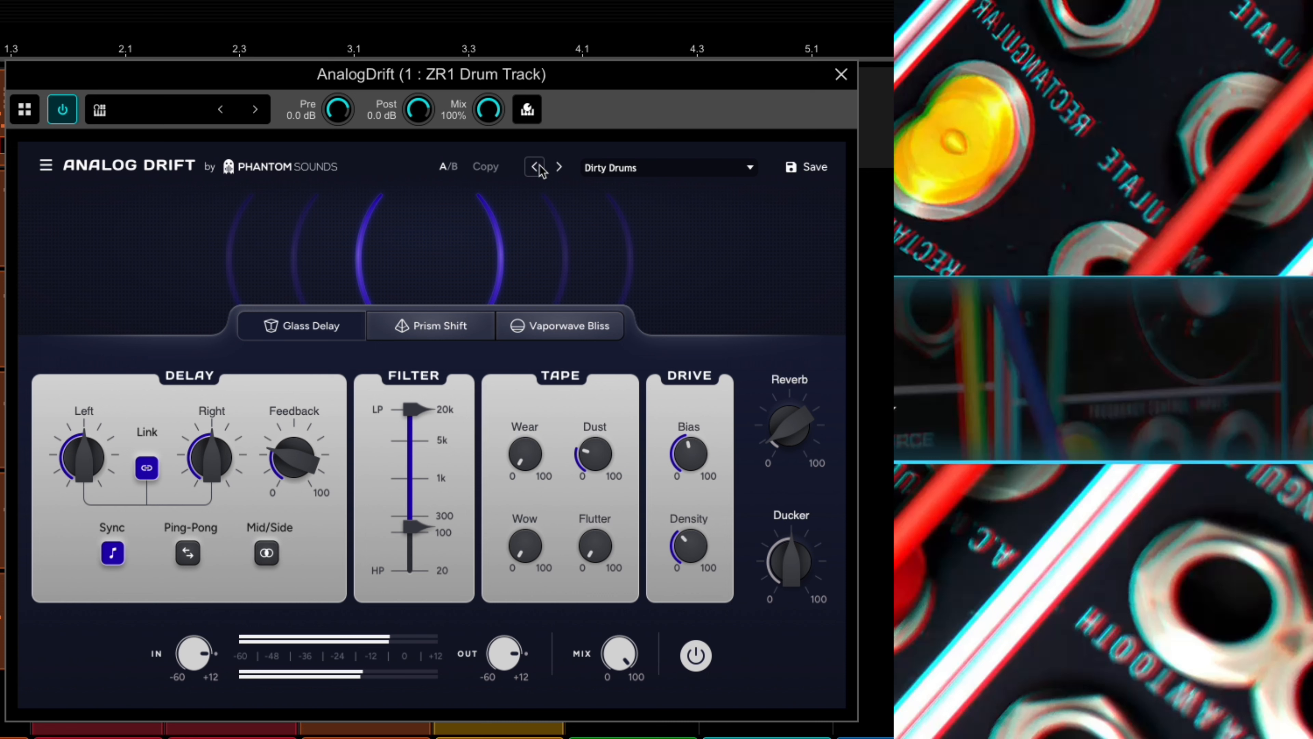
pyautogui.click(537, 168)
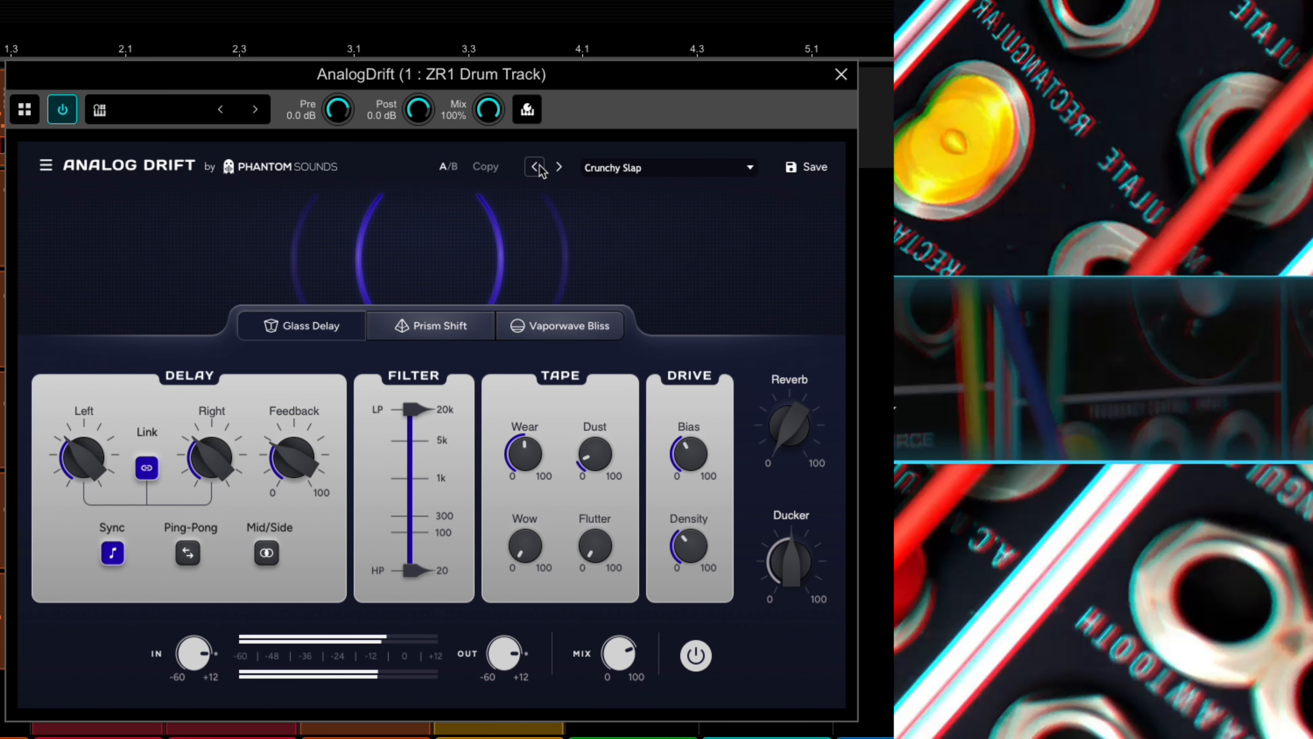